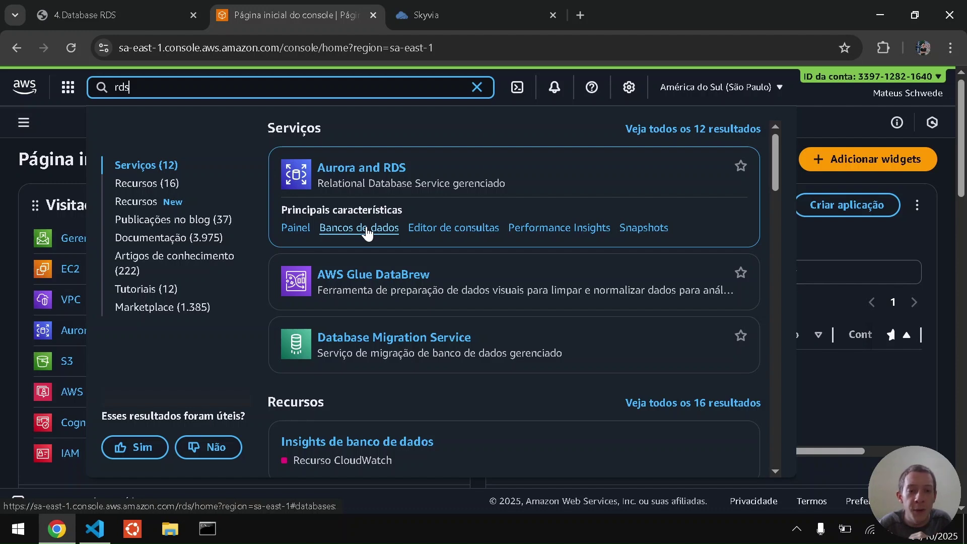
From the RDS Bancos de dados page, start a new database with Criação padrão.
left_click(367, 229)
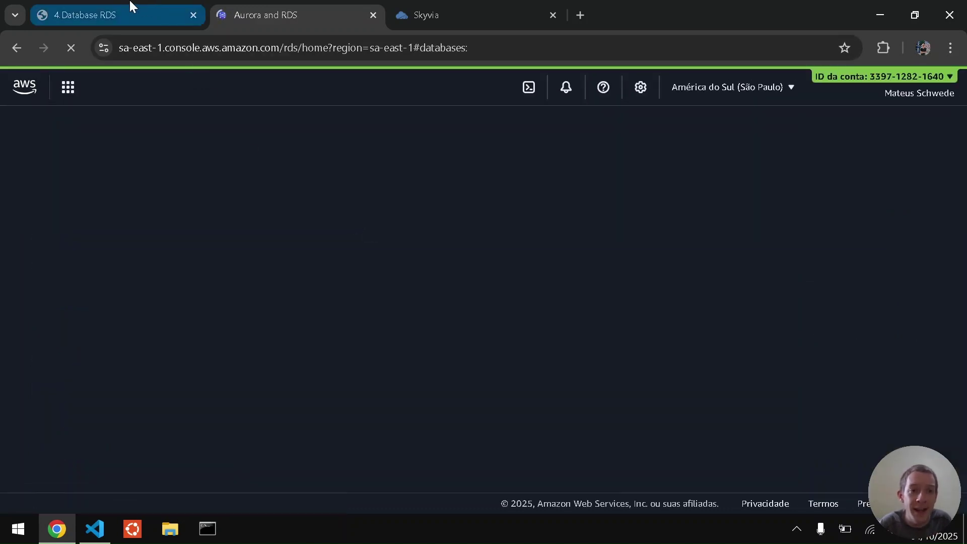
left_click(117, 6)
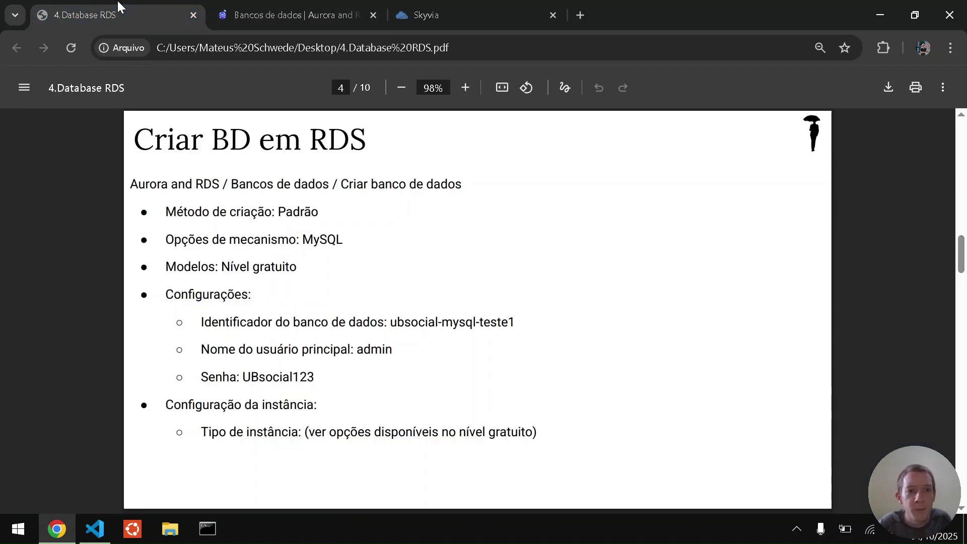
left_click(217, 7)
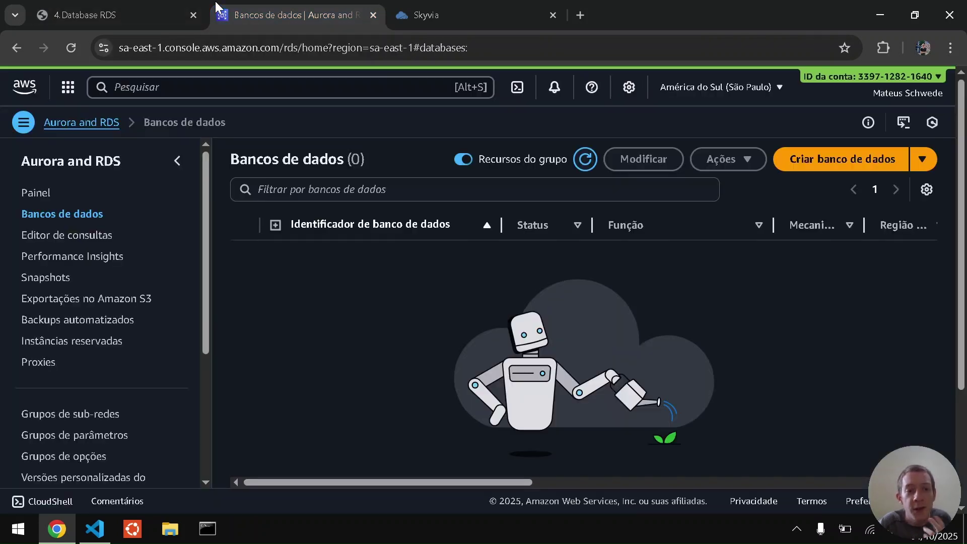
left_click(175, 162)
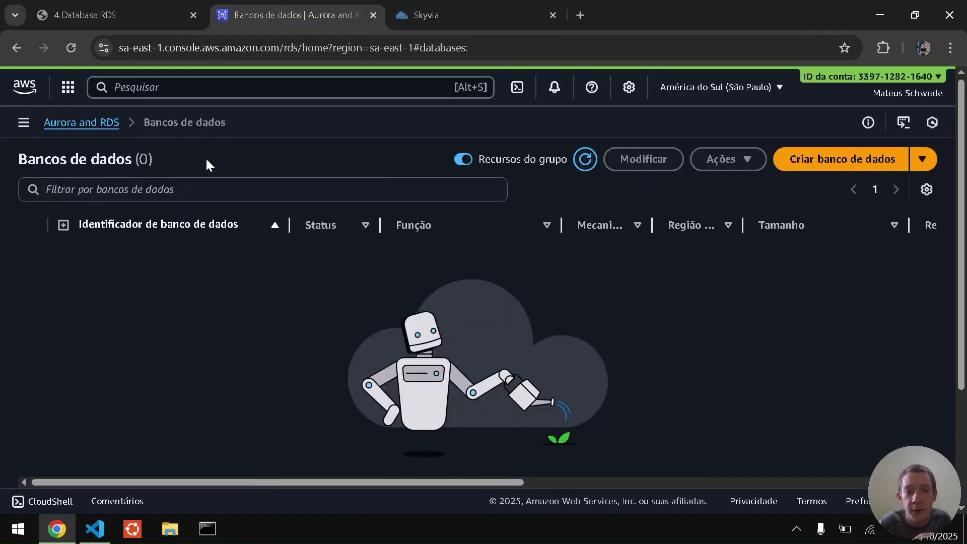
left_click(854, 168)
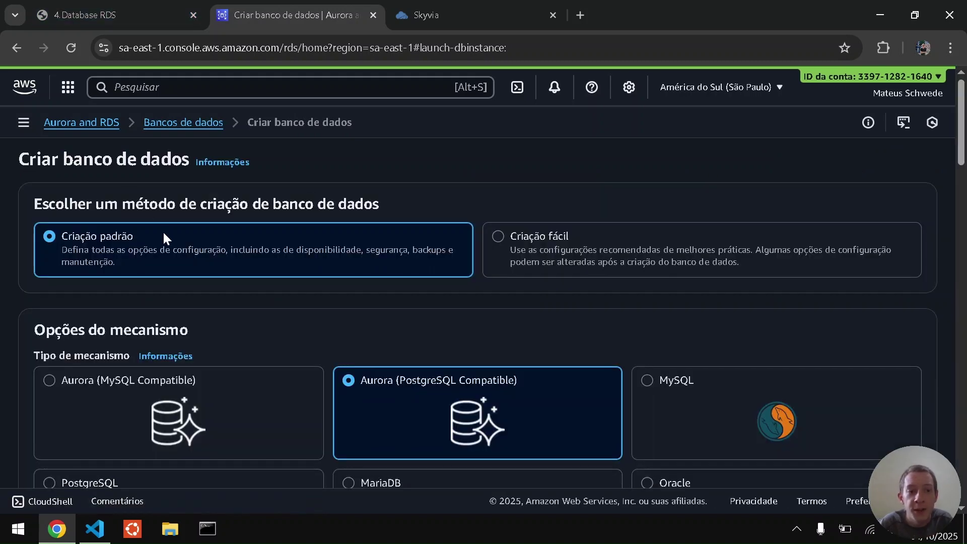
Choose the MySQL engine and the Nível gratuito template, giving Single-AZ deployment.
scroll(176, 259, "down", 2)
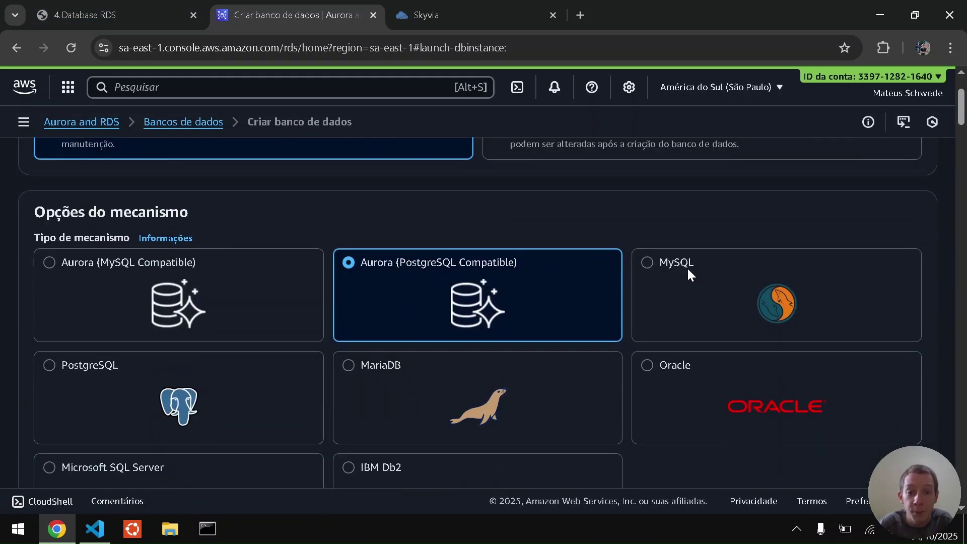
left_click(710, 286)
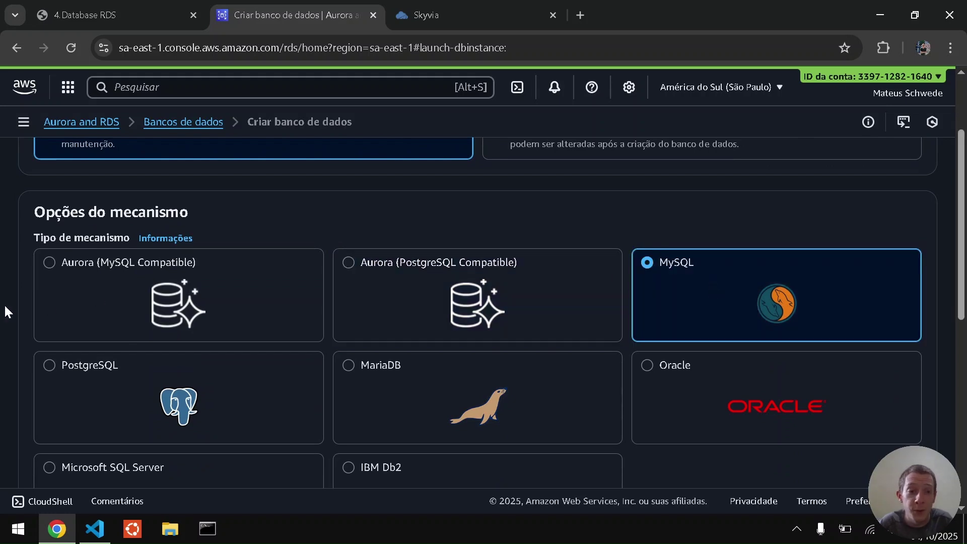
scroll(5, 312, "up", 2)
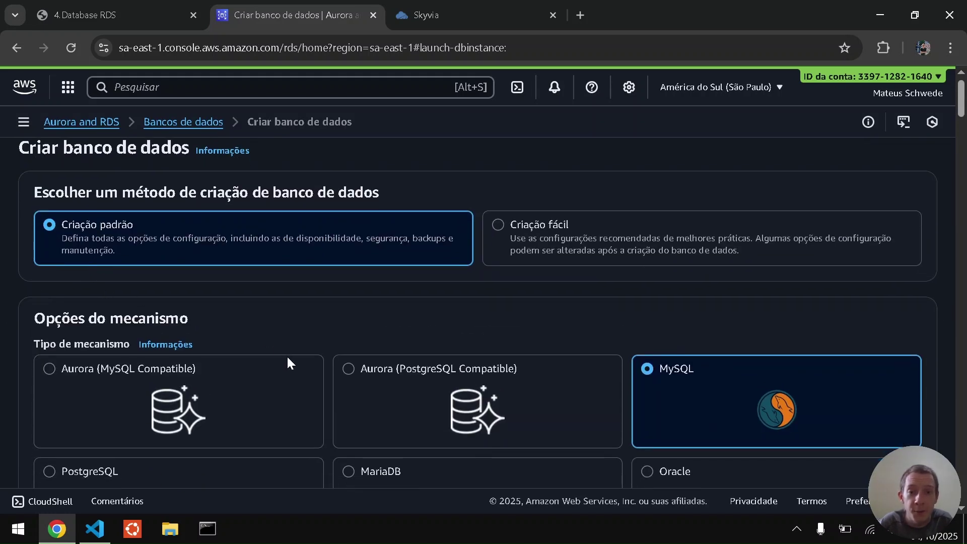
scroll(285, 355, "down", 5)
scroll(285, 356, "down", 4)
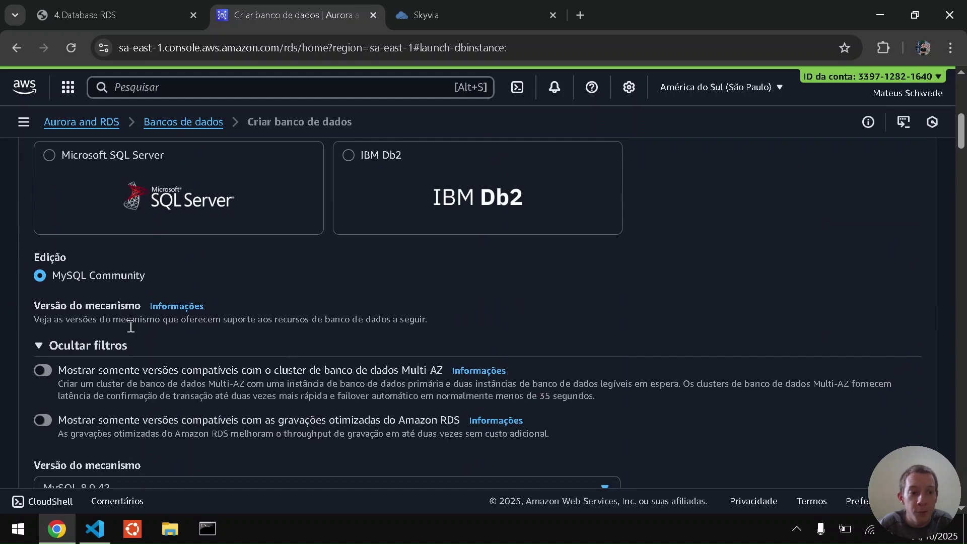
scroll(132, 331, "down", 1)
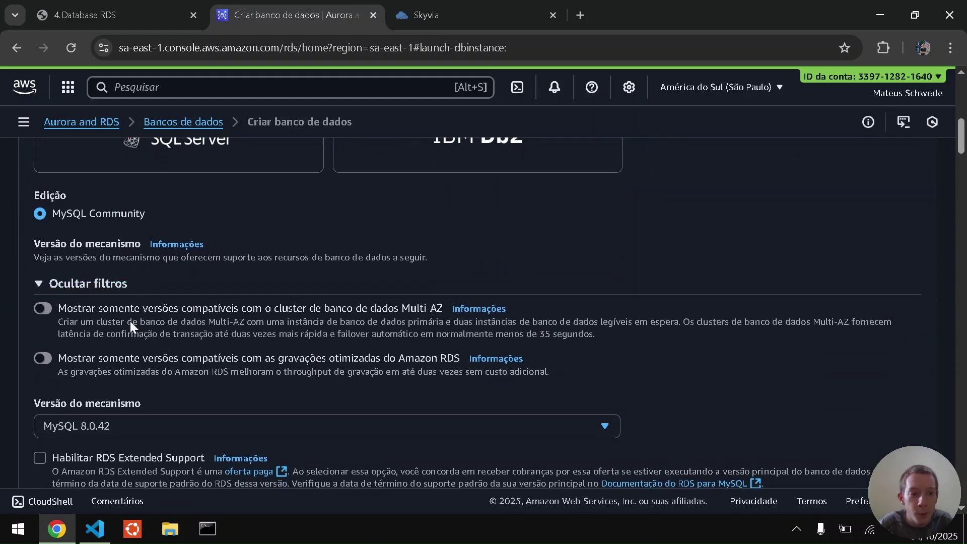
scroll(132, 325, "down", 2)
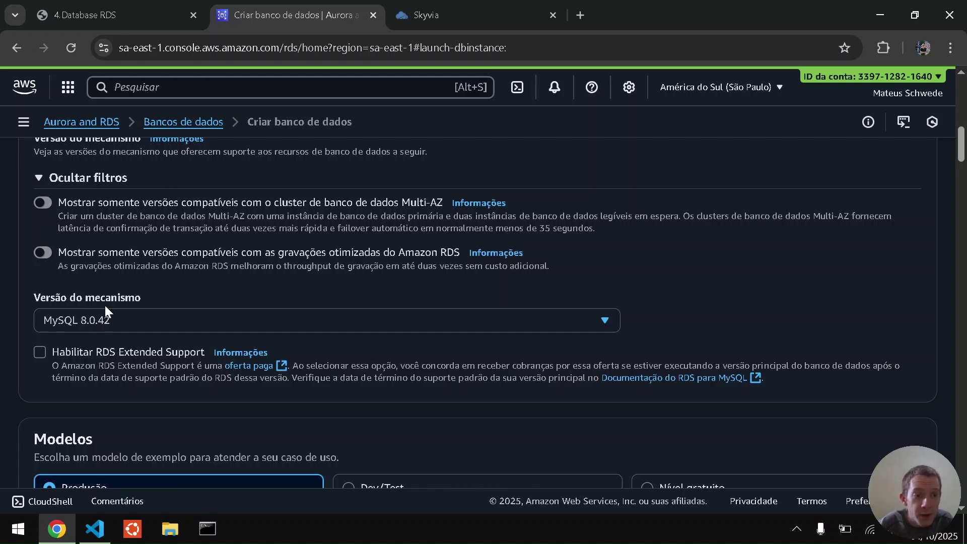
scroll(105, 303, "down", 4)
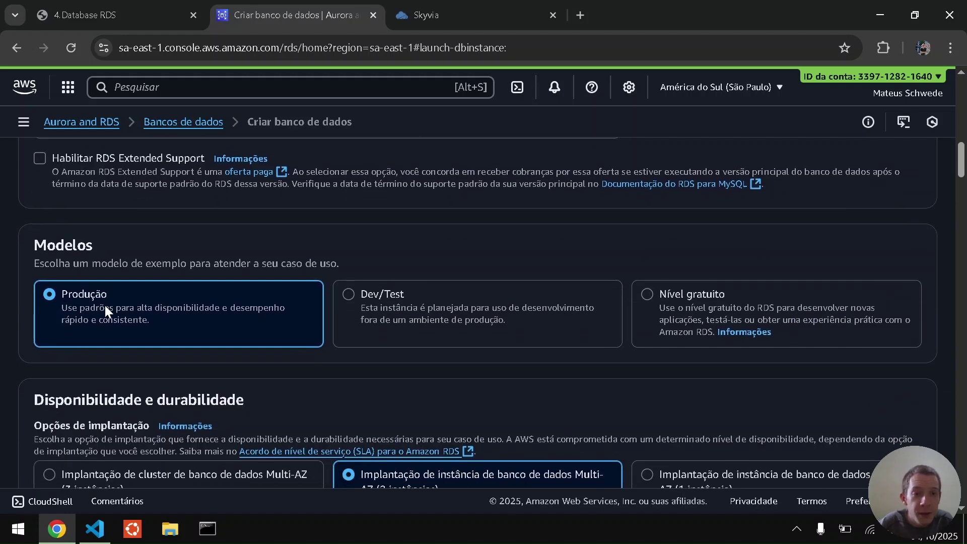
left_click(674, 299)
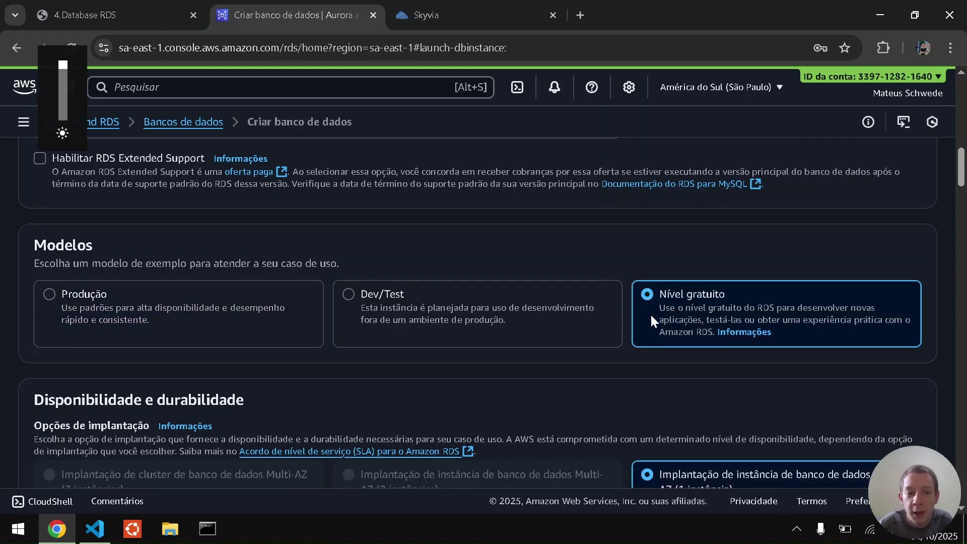
scroll(4, 304, "down", 6)
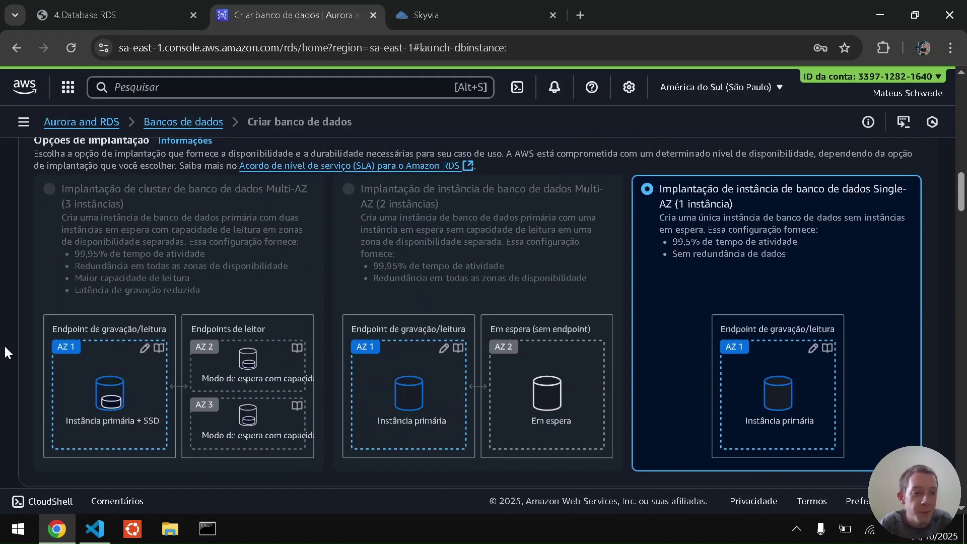
scroll(8, 352, "down", 6)
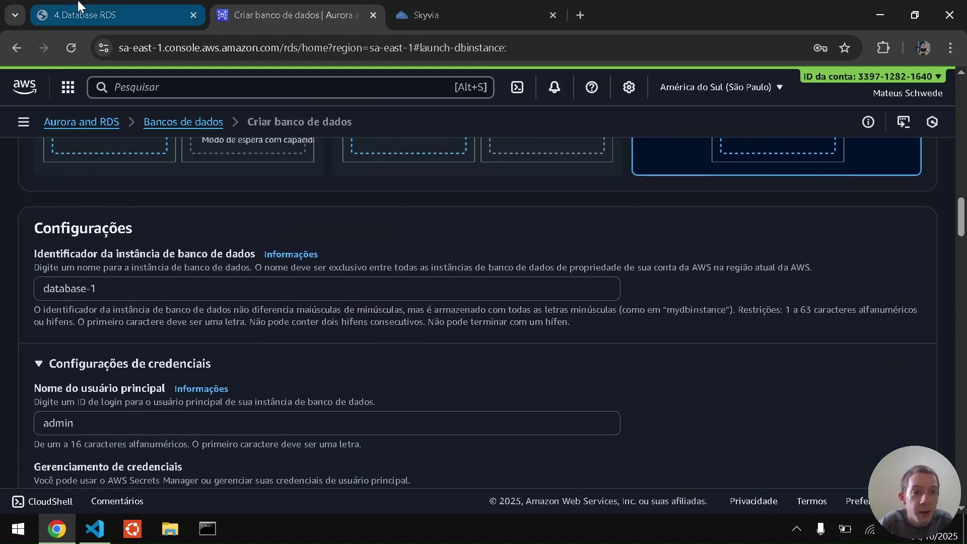
Replace database-1 with ubsocial-mysql-teste1, copied from the setup PDF, as the instance identifier.
left_click(81, 2)
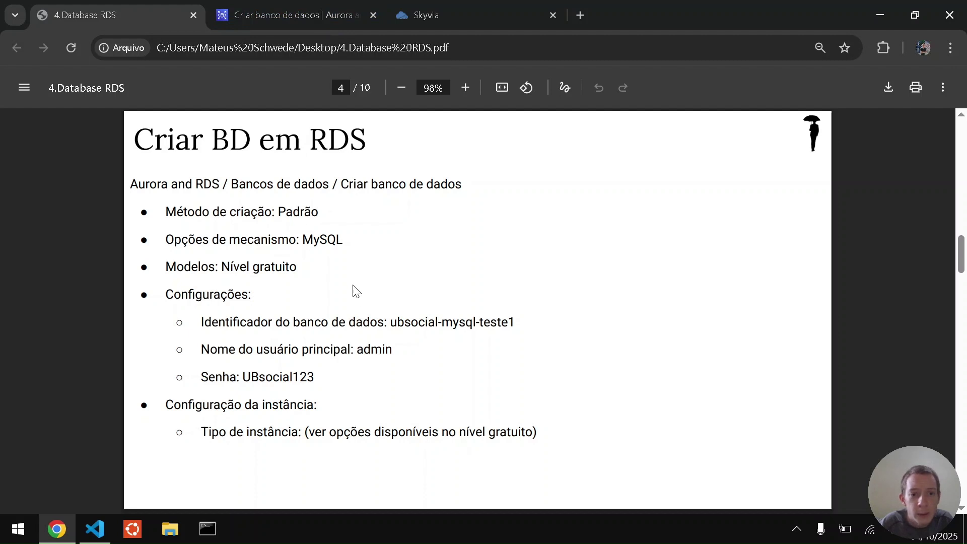
left_click_drag(392, 322, 524, 321)
key("ctrl+c")
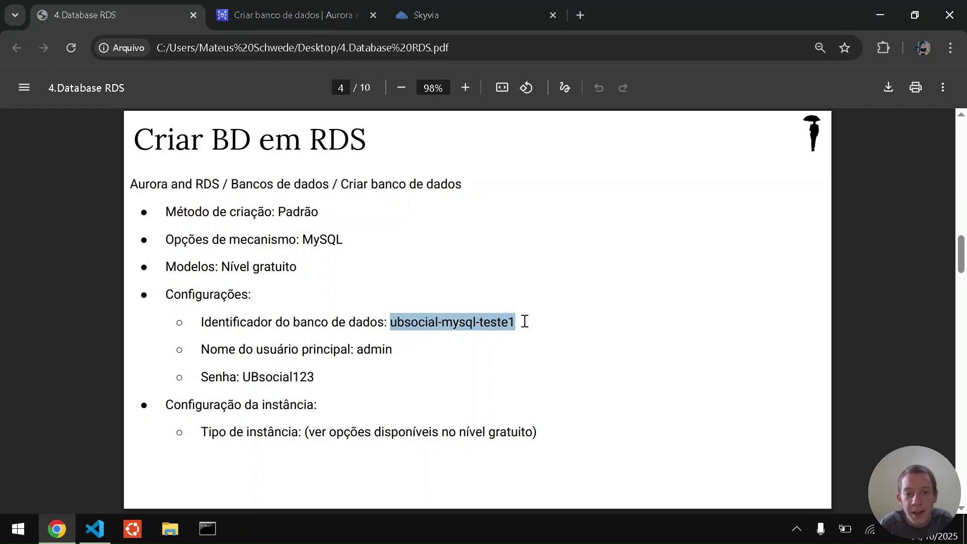
key("ctrl+Tab")
left_click(115, 291)
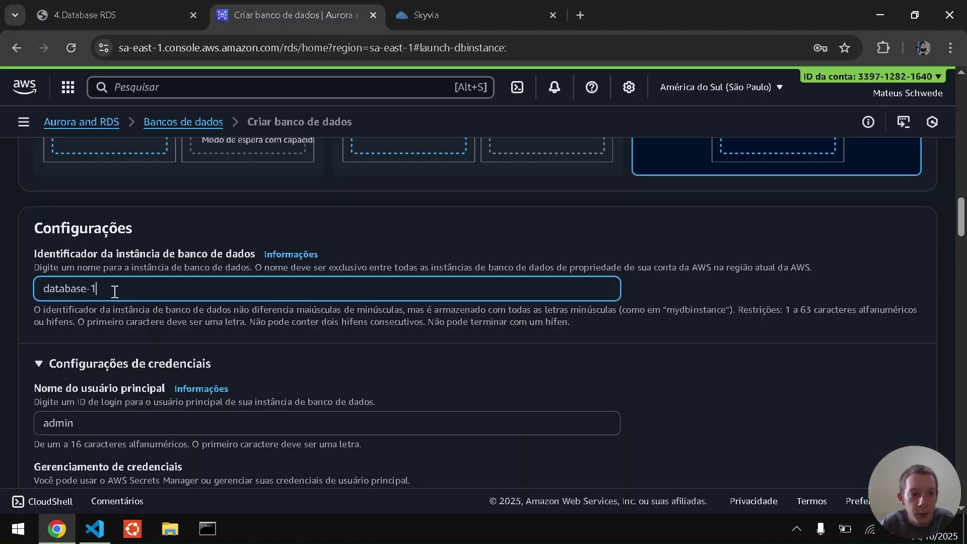
key("ctrl+a")
key("ctrl+v")
left_click(4, 355)
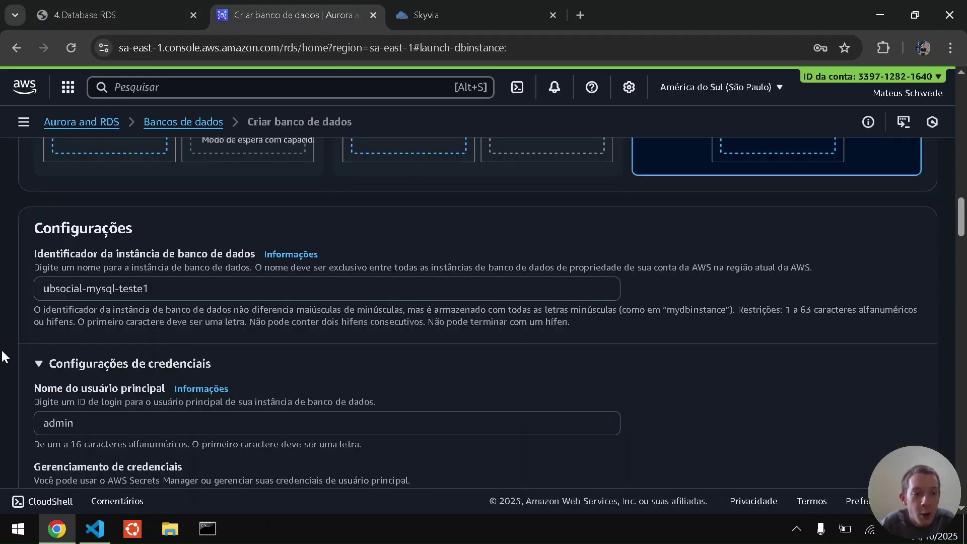
scroll(5, 356, "down", 2)
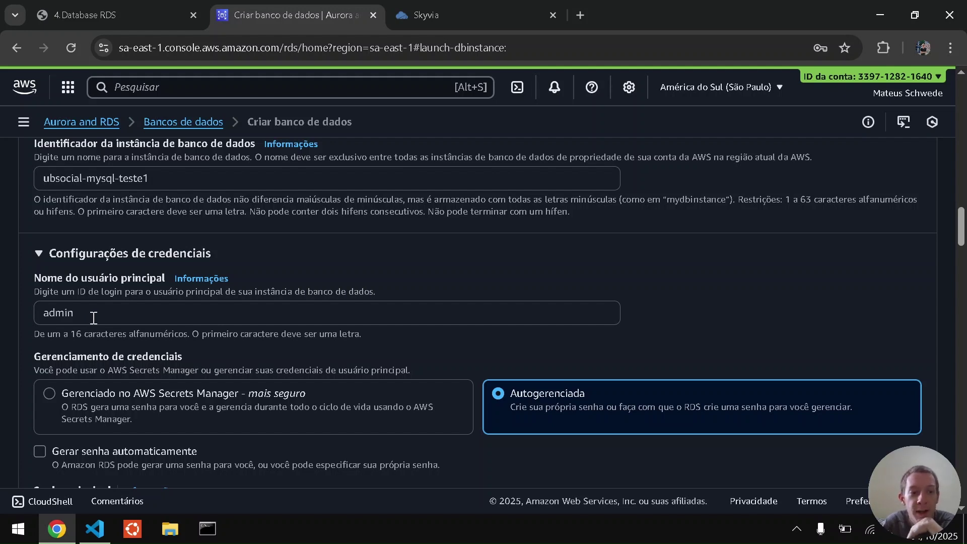
Fill the master password field with the password copied from the setup PDF.
left_click(94, 318)
left_click(1, 332)
scroll(2, 331, "down", 2)
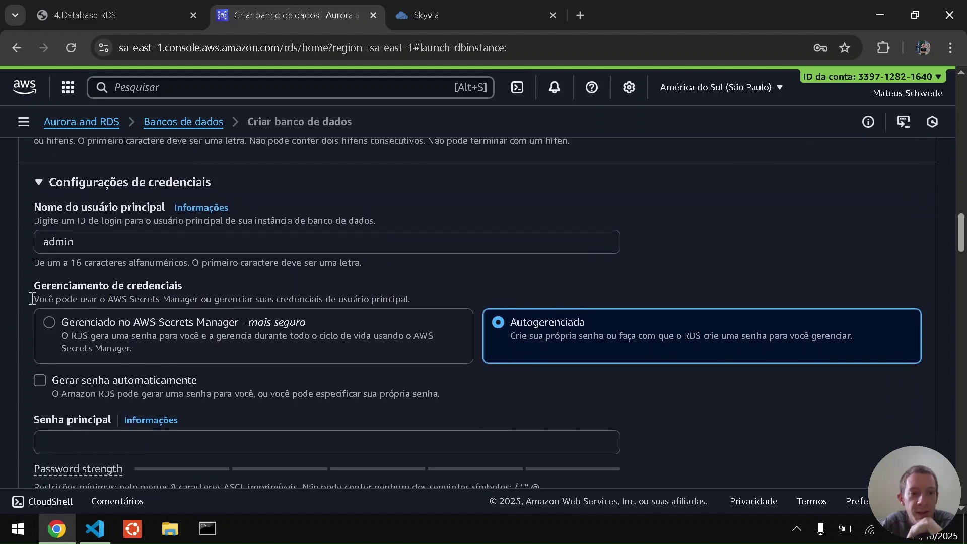
scroll(4, 342, "down", 1)
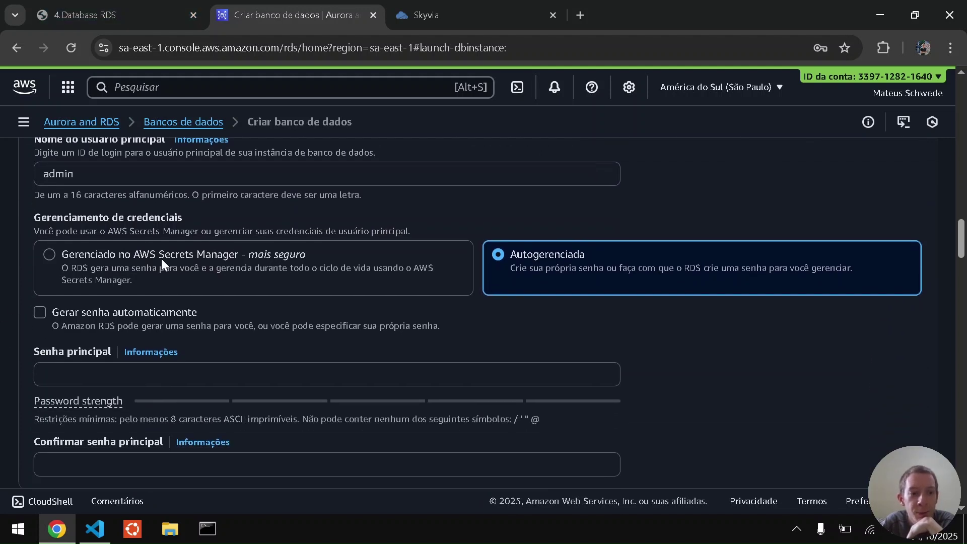
left_click(171, 366)
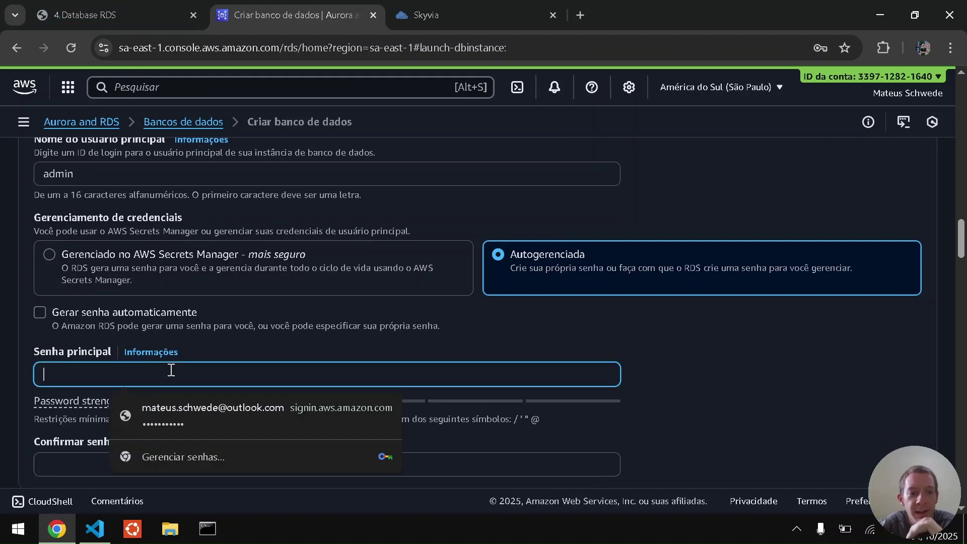
left_click(110, 8)
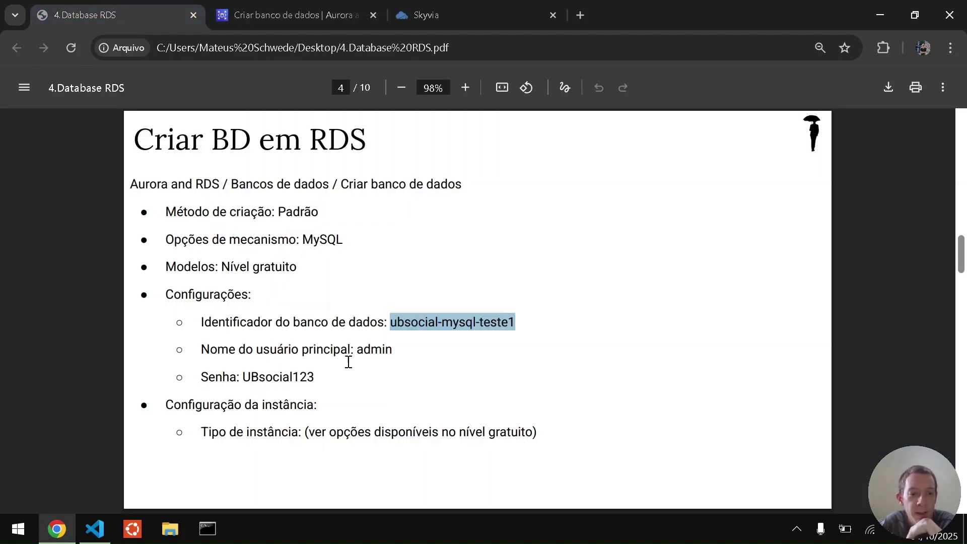
left_click_drag(244, 376, 312, 379)
key("ctrl+Tab")
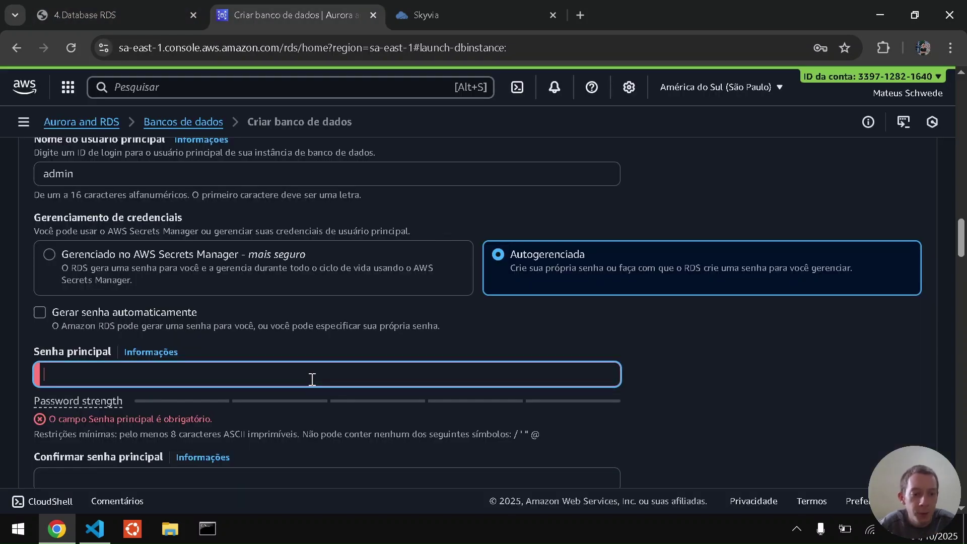
key("ctrl+v")
Repeat the password in the confirmation field and keep the burstable db.t4g.micro instance class.
scroll(302, 383, "down", 1)
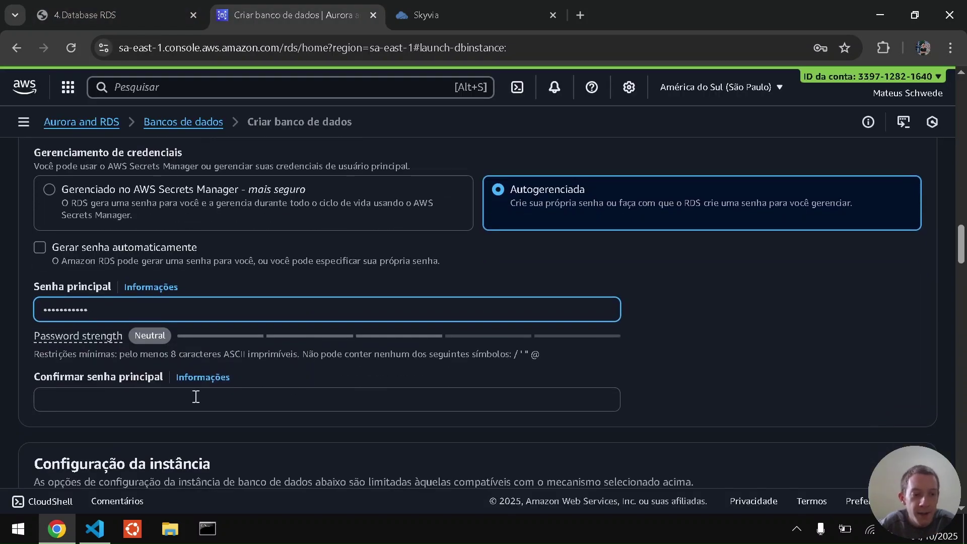
left_click(154, 408)
key("ctrl+v")
left_click(2, 383)
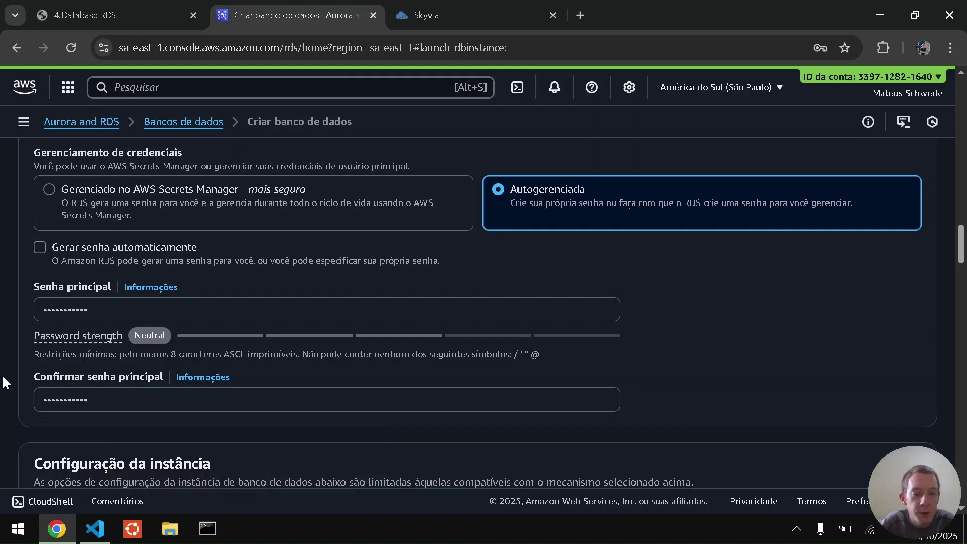
scroll(3, 383, "down", 2)
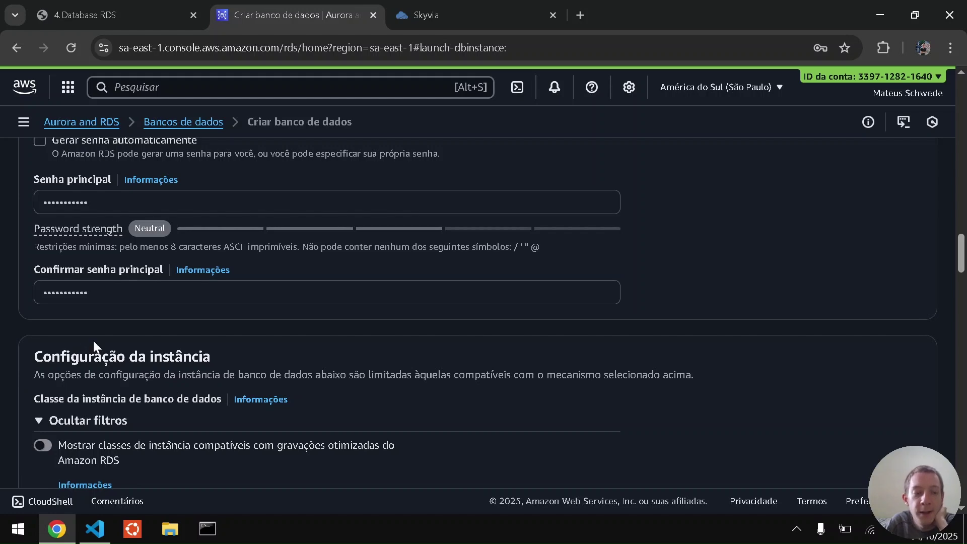
scroll(26, 347, "down", 2)
scroll(25, 340, "up", 1)
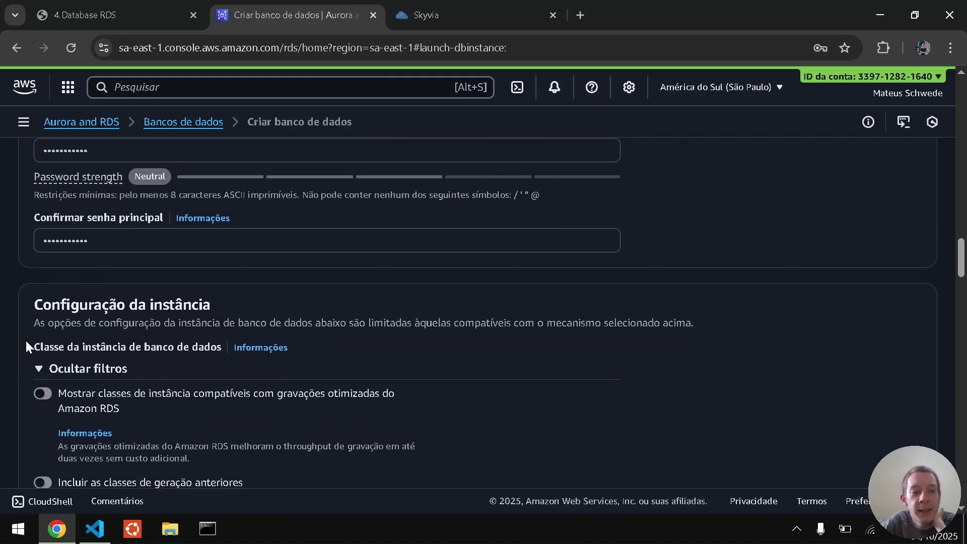
scroll(25, 339, "down", 1)
scroll(25, 339, "down", 1)
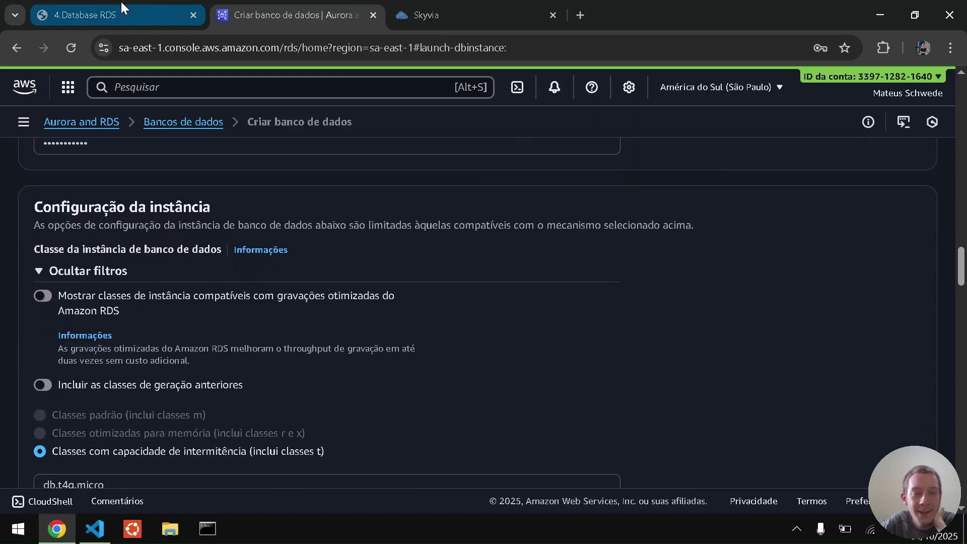
Keep 20 GiB gp2 storage and disable automatic storage scaling after checking the setup guide.
left_click(121, 3)
left_click_drag(270, 432, 398, 432)
left_click(392, 432)
left_click(281, 2)
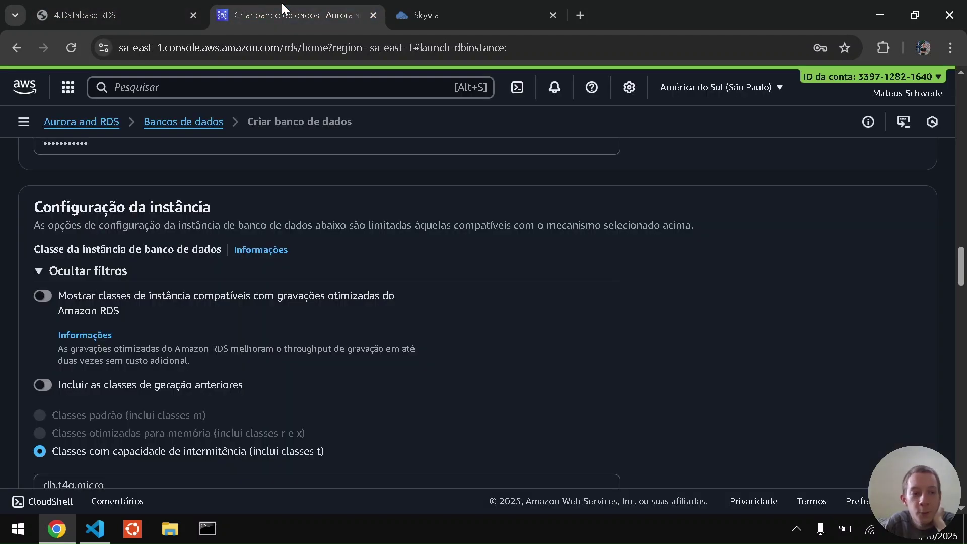
scroll(147, 325, "down", 3)
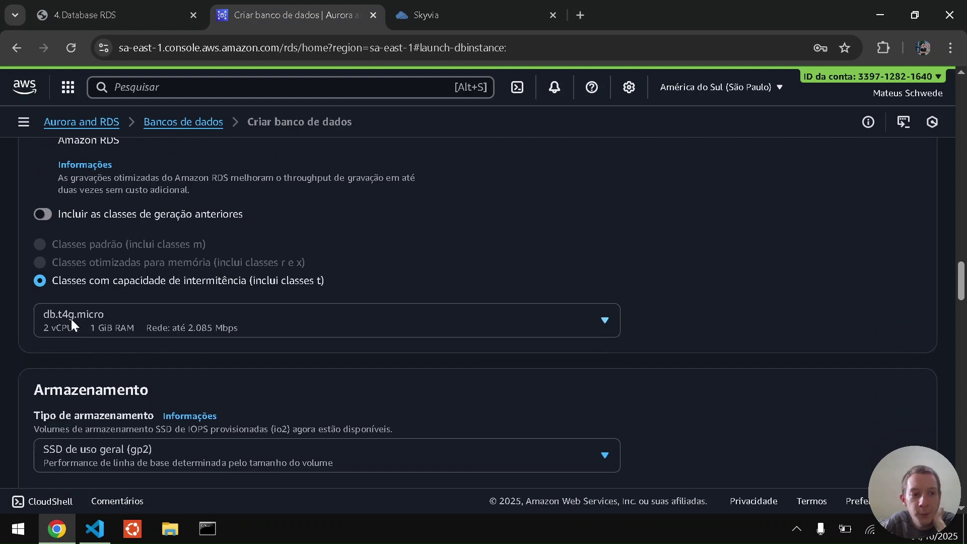
scroll(1, 356, "down", 3)
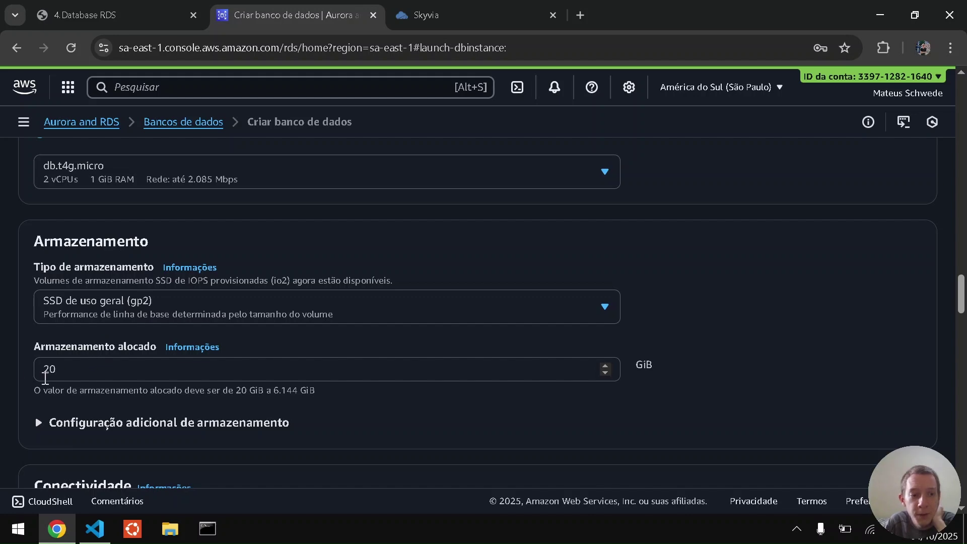
scroll(5, 376, "down", 1)
left_click(38, 346)
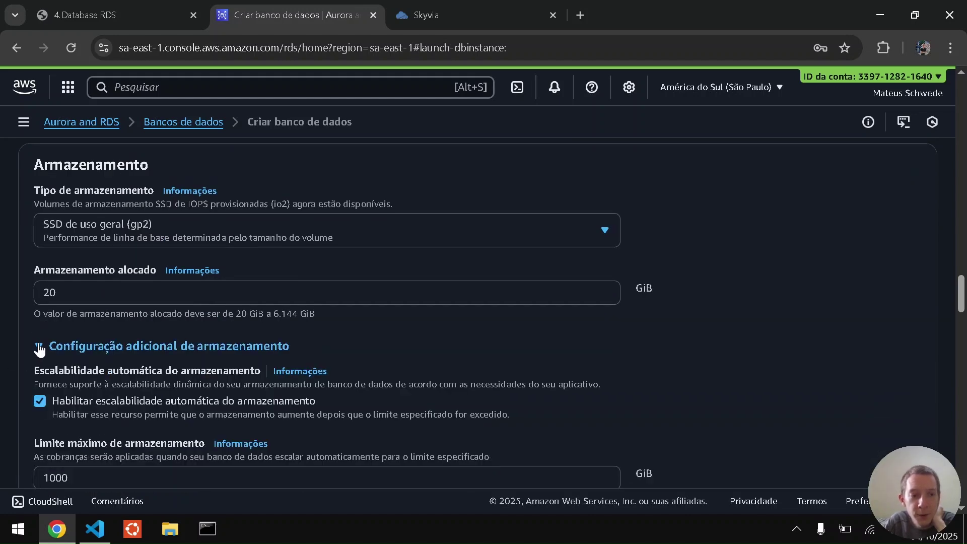
scroll(4, 372, "down", 1)
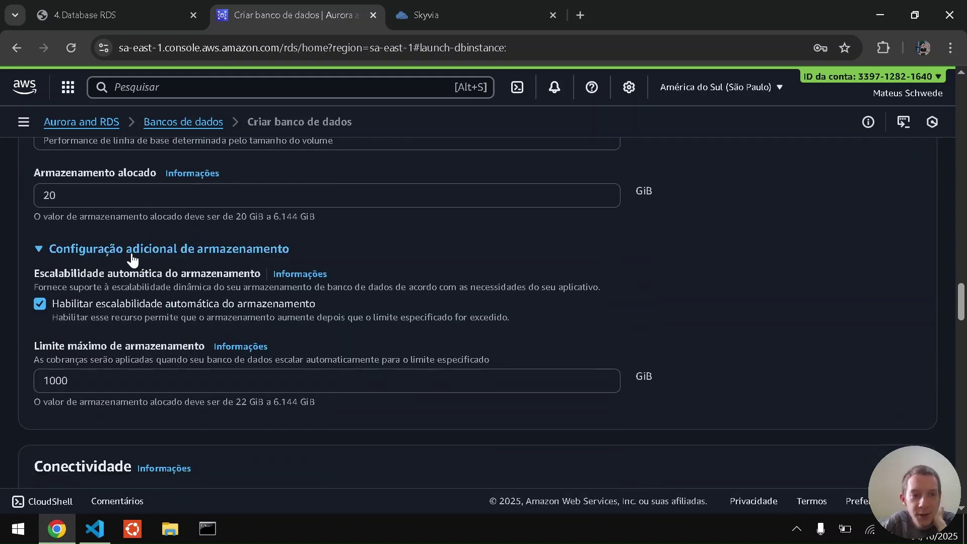
left_click(85, 304)
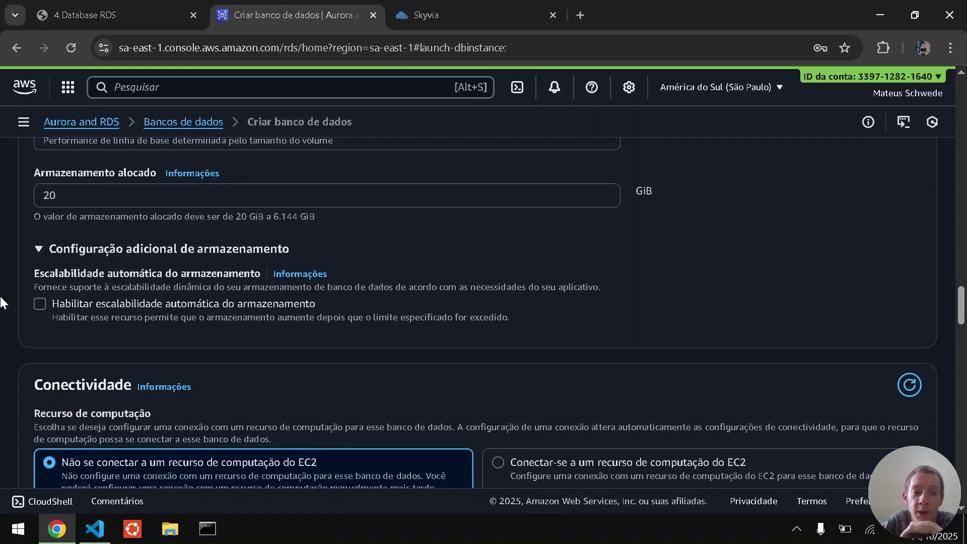
scroll(2, 303, "down", 2)
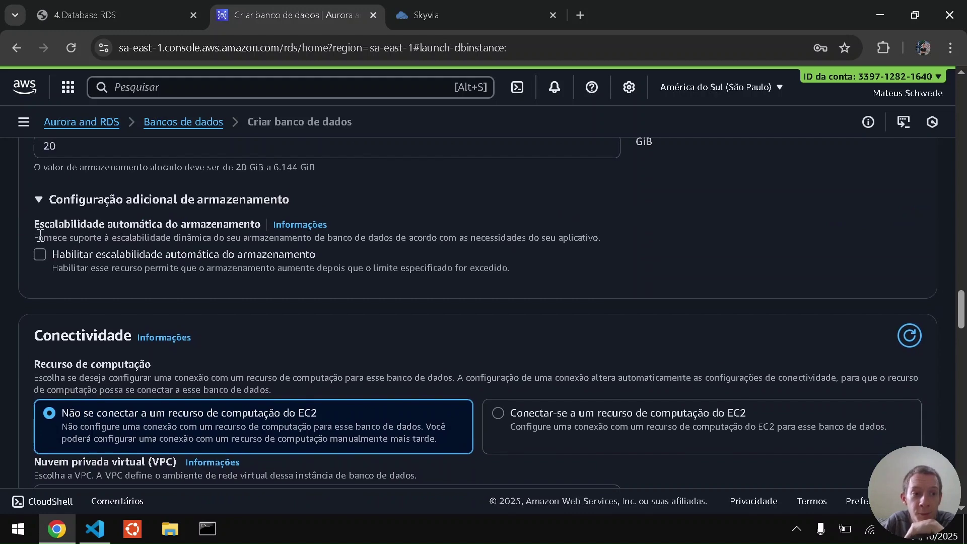
scroll(151, 231, "down", 3)
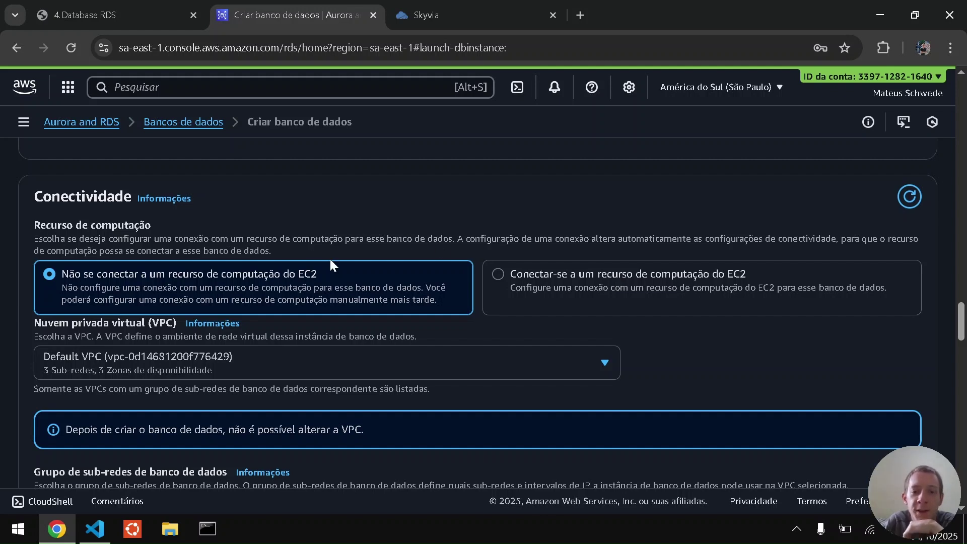
left_click(503, 272)
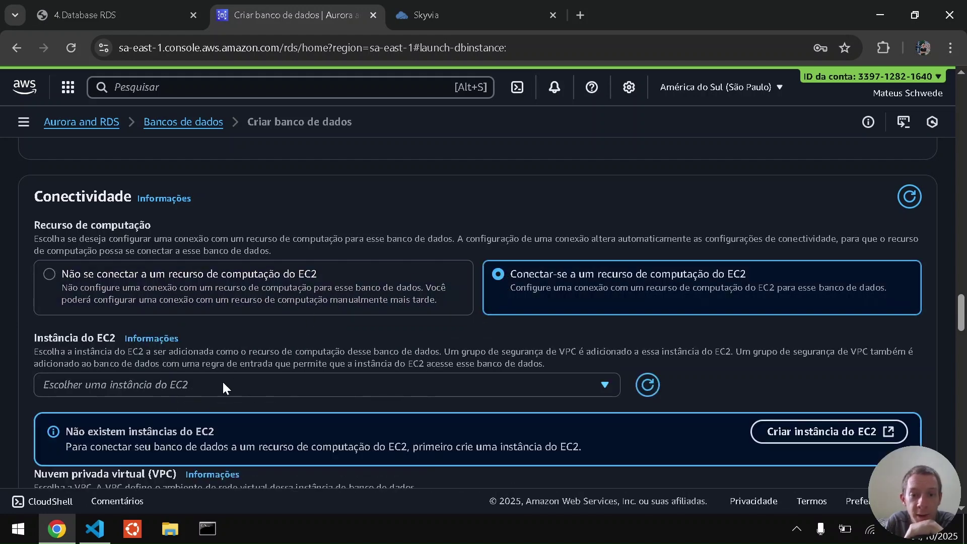
left_click(268, 286)
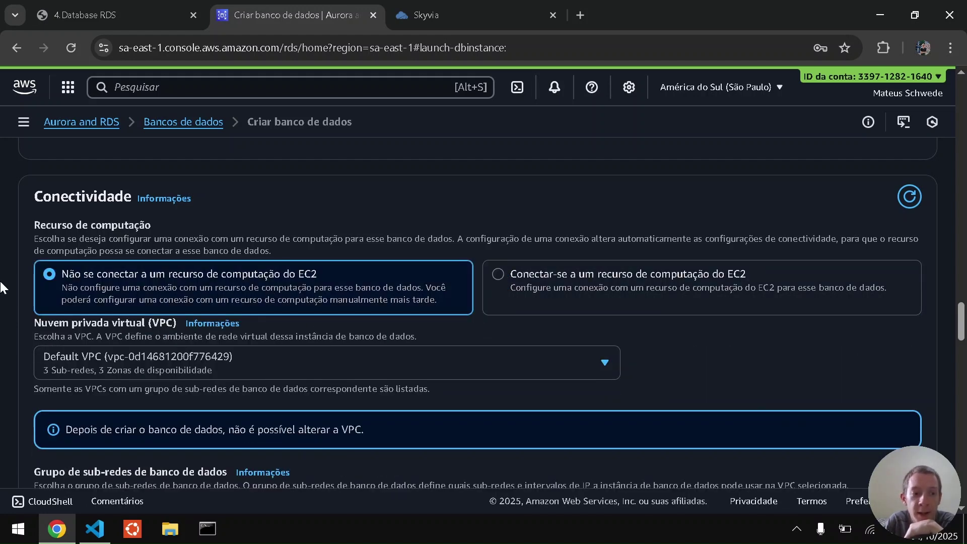
scroll(2, 286, "down", 1)
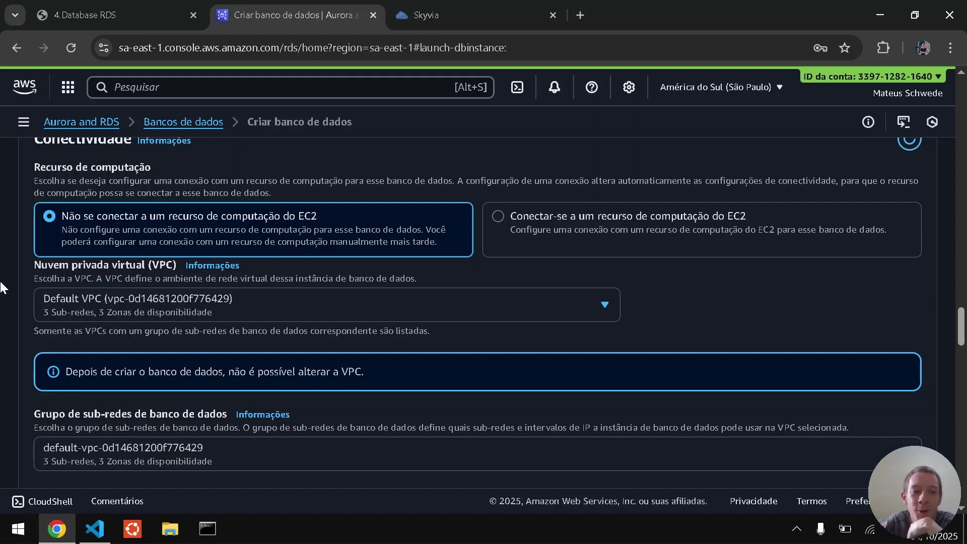
scroll(1, 287, "down", 1)
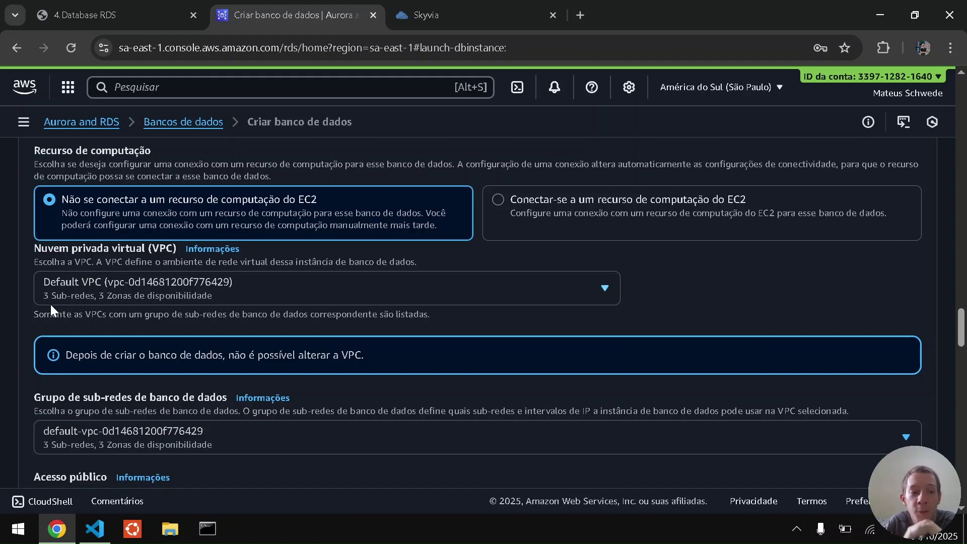
scroll(11, 319, "down", 2)
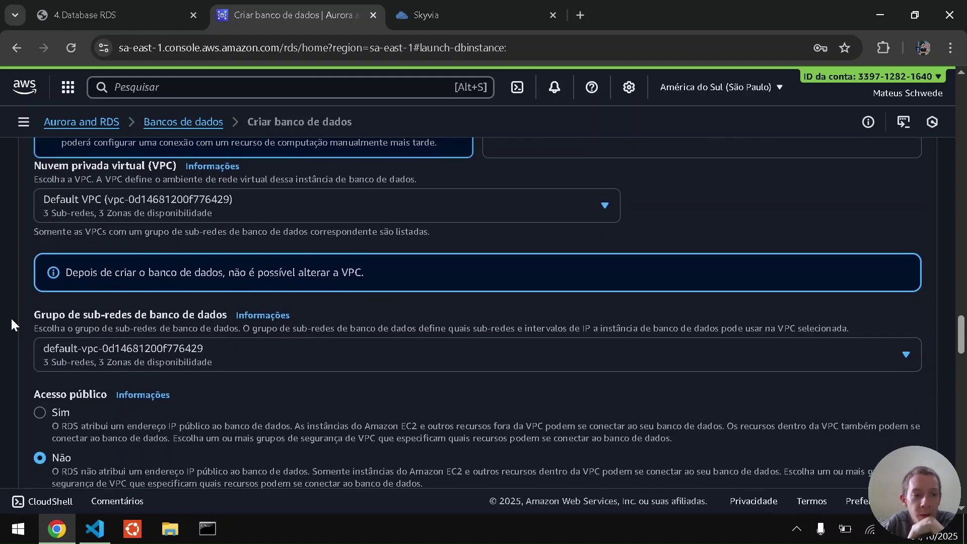
scroll(25, 323, "down", 1)
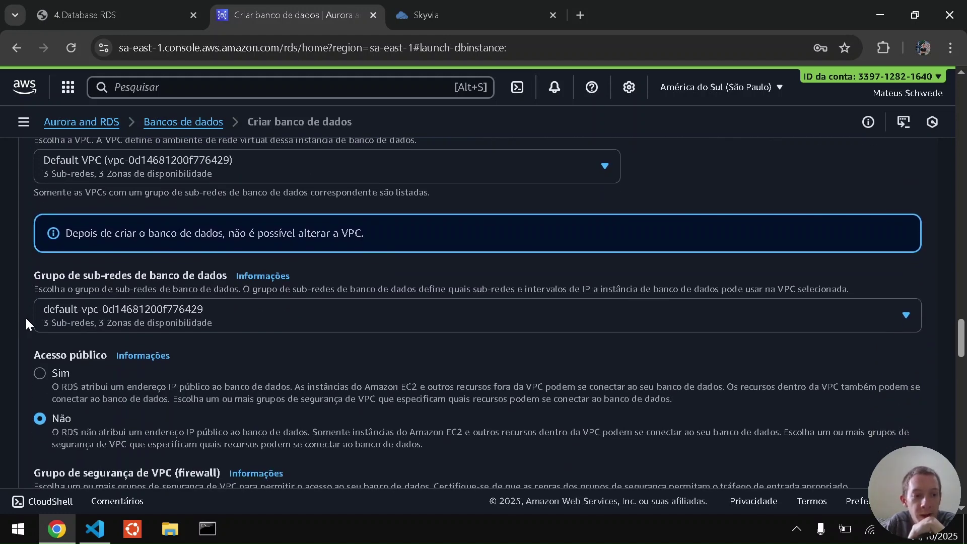
Set public access to Sim, keep the default subnet group, and choose a new VPC security group.
left_click(39, 378)
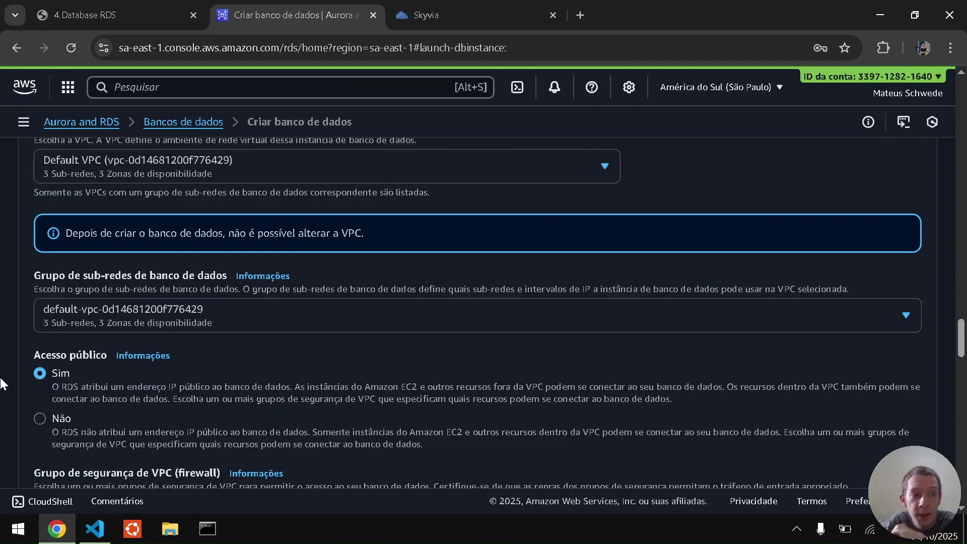
left_click(82, 319)
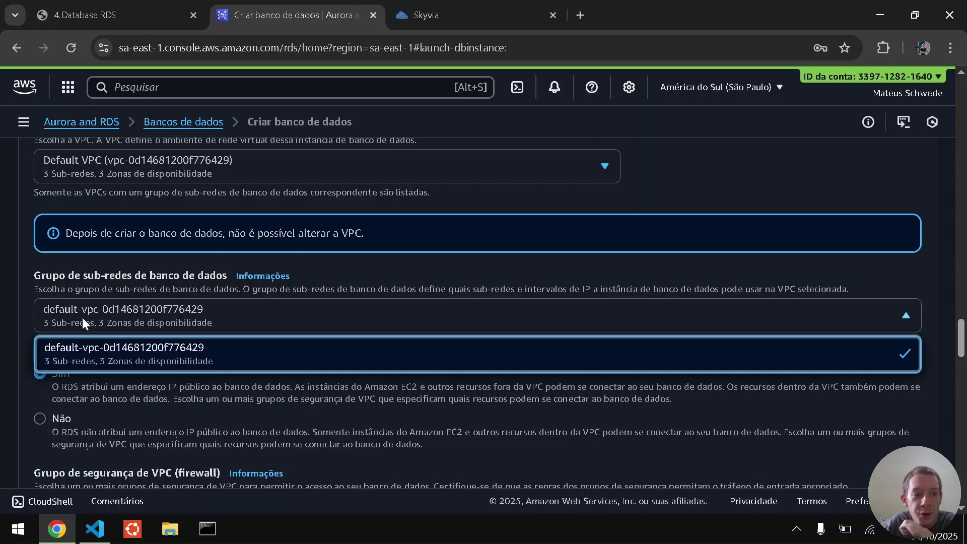
left_click(1, 308)
scroll(1, 308, "down", 5)
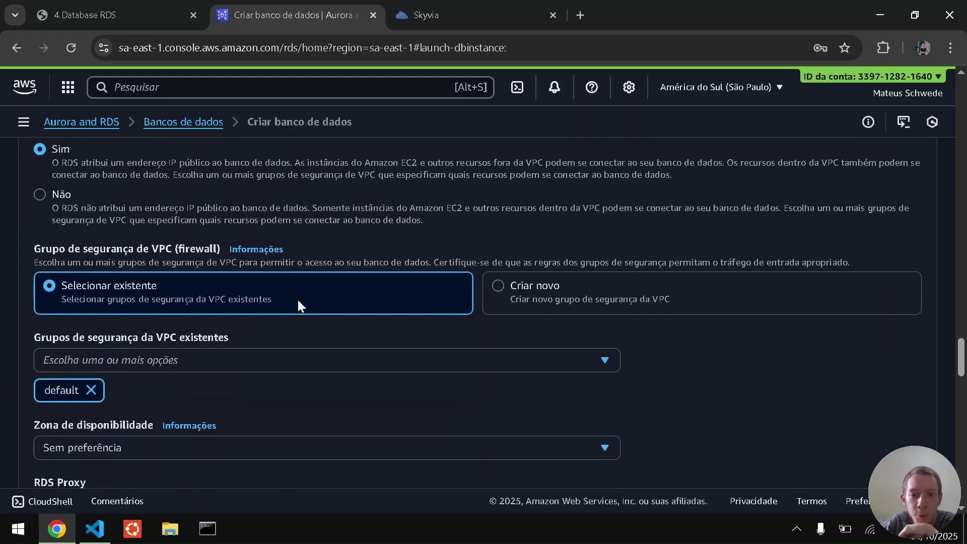
left_click(512, 285)
left_click(281, 359)
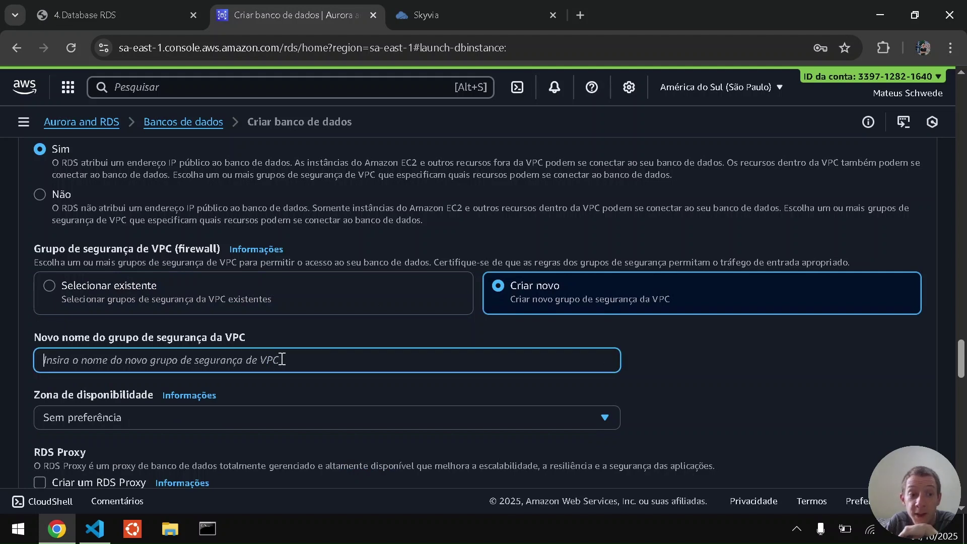
scroll(6, 366, "down", 1)
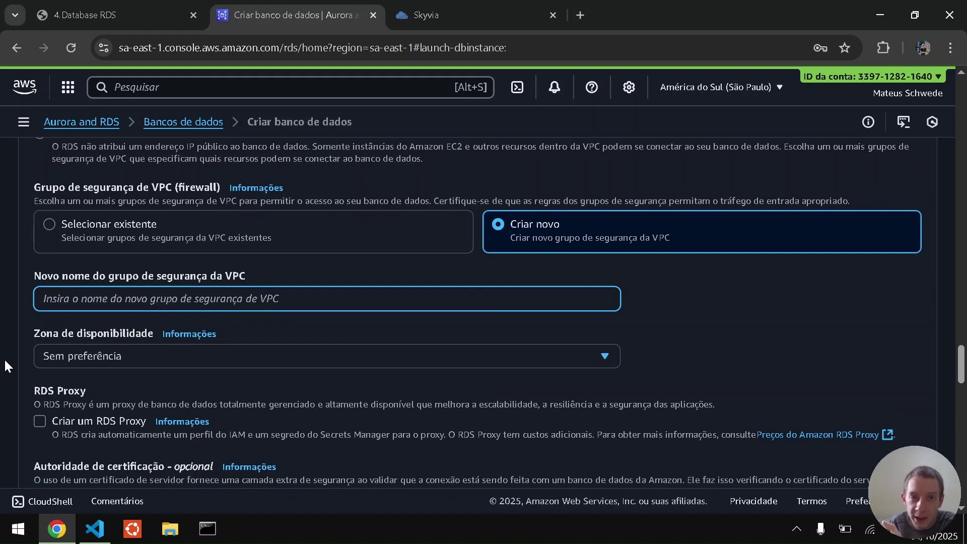
Name the new VPC security group grupoSegurancaRDS1, copied from page 5 of the guide.
left_click(128, 2)
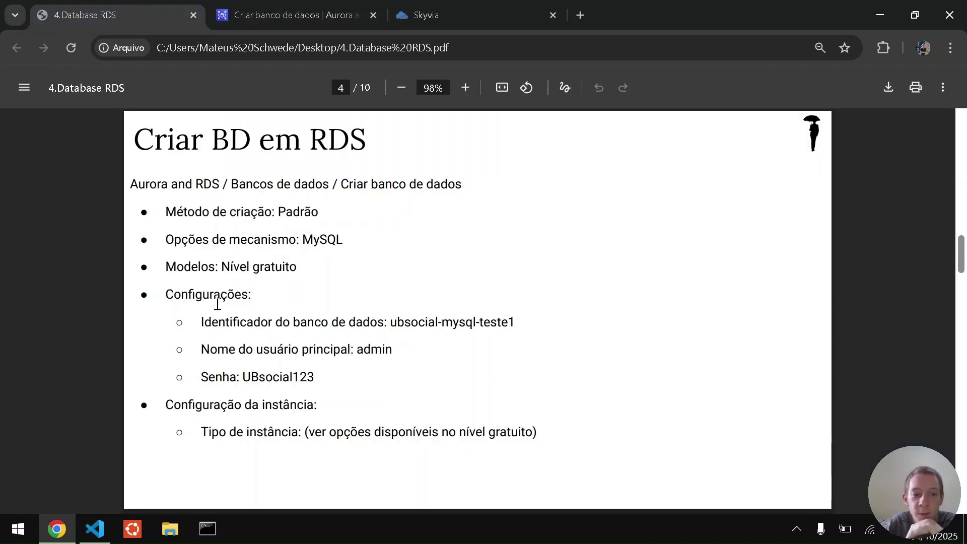
key("Right")
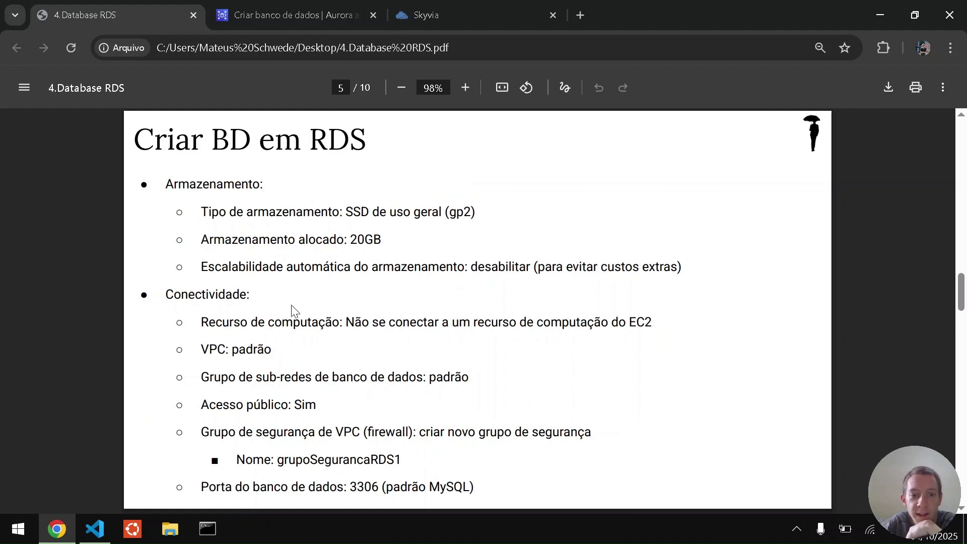
double_click(297, 461)
key("ctrl+c")
key("ctrl+Tab")
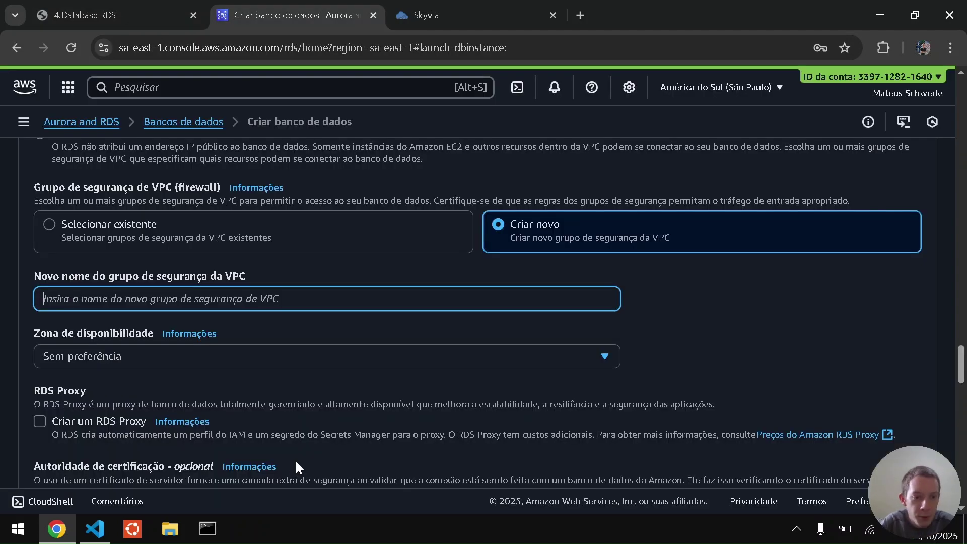
key("ctrl+v")
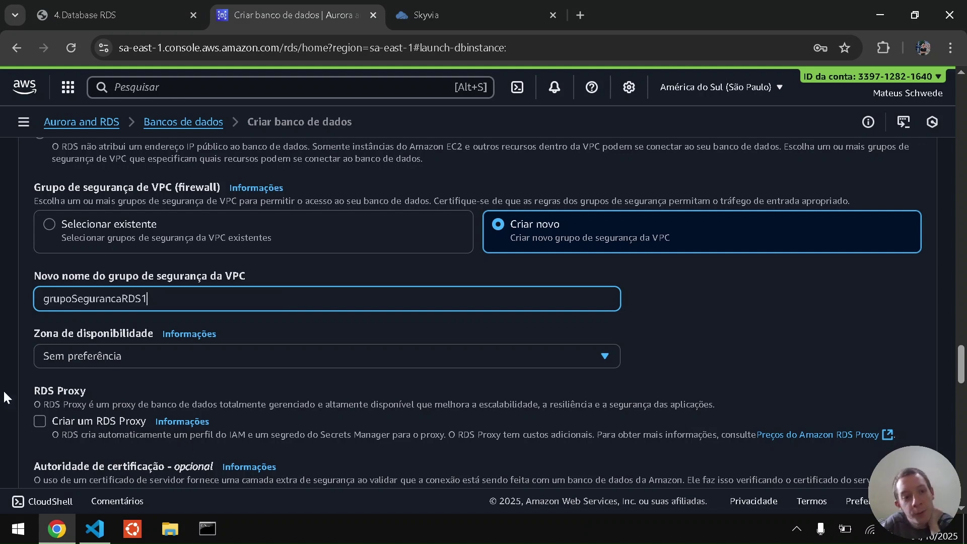
left_click(4, 350)
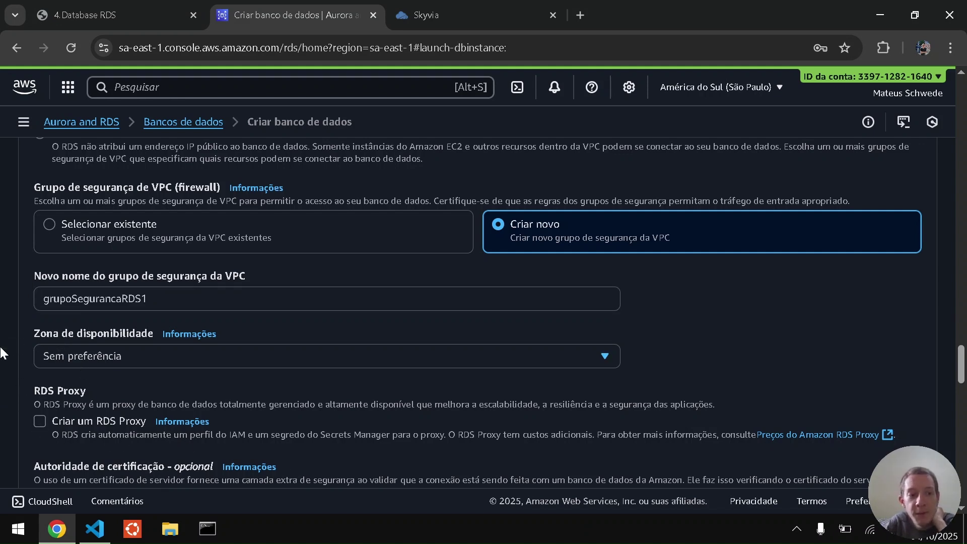
scroll(3, 352, "down", 2)
scroll(2, 352, "down", 1)
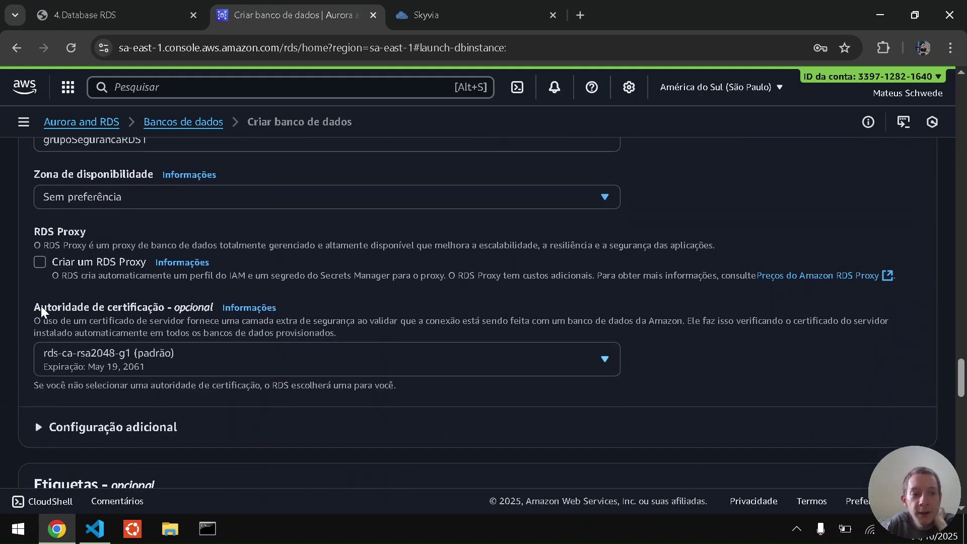
Confirm port 3306, then keep password authentication and Database Insights Padrão with log exports off.
left_click(36, 428)
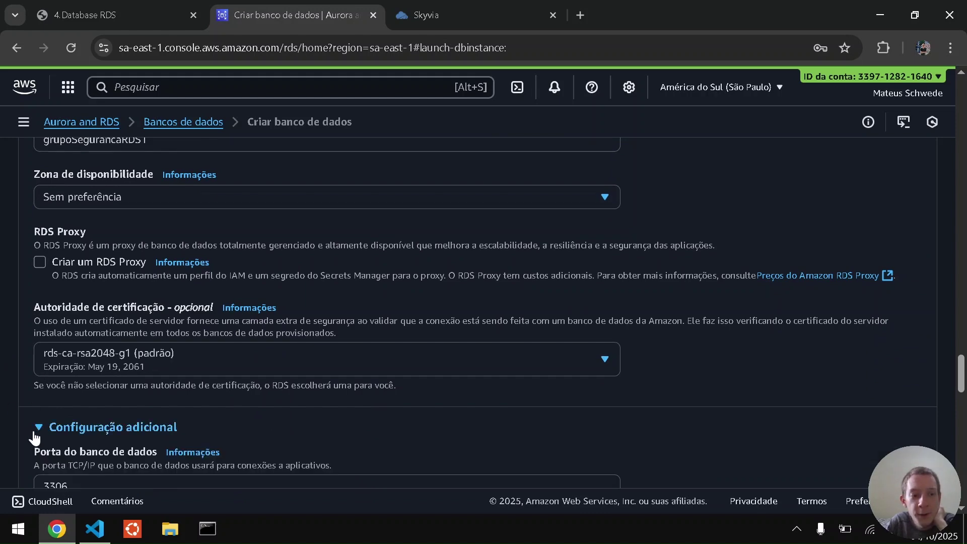
scroll(1, 429, "down", 3)
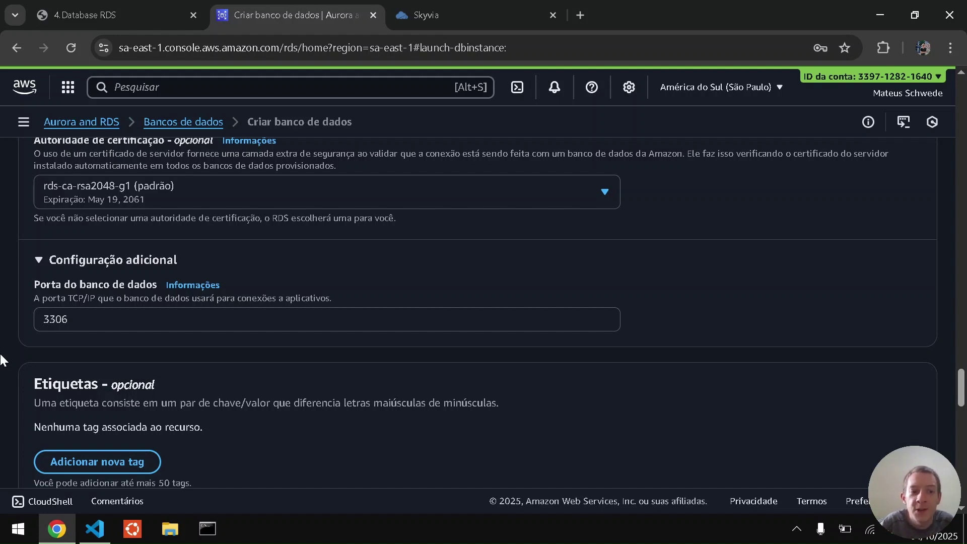
scroll(1, 360, "down", 3)
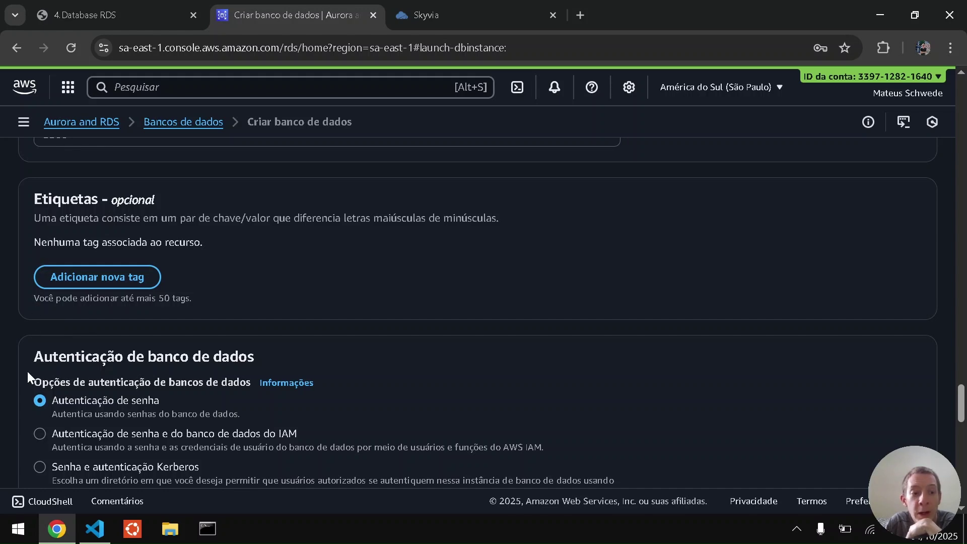
scroll(25, 379, "down", 2)
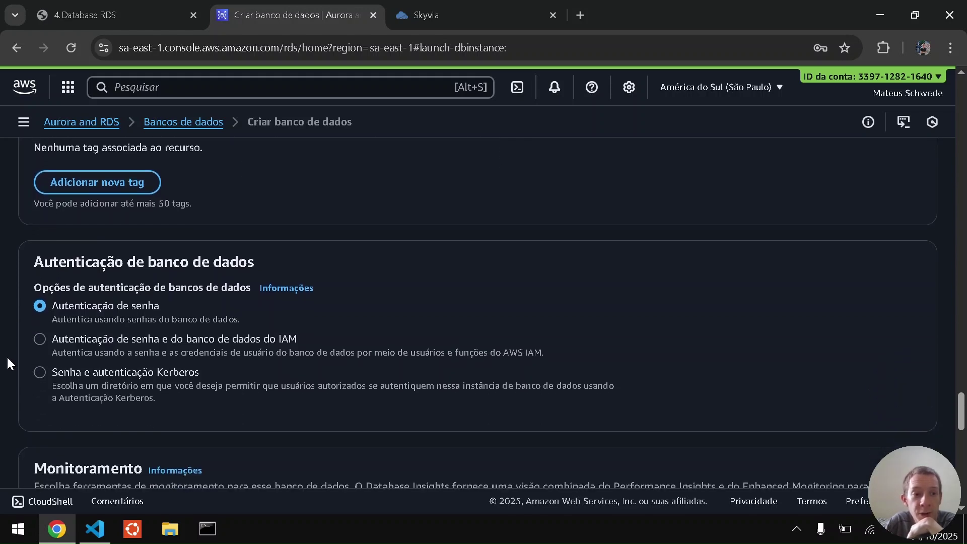
scroll(5, 358, "down", 5)
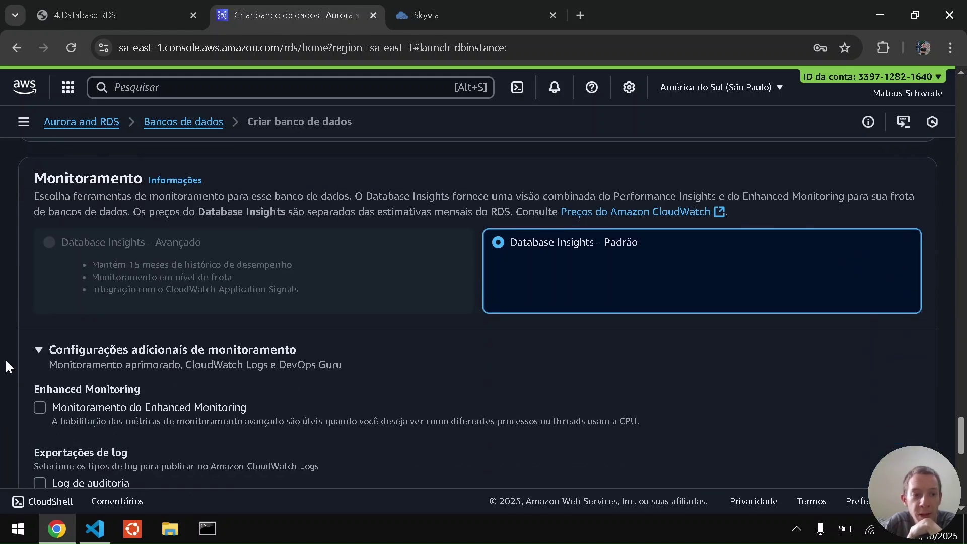
scroll(5, 359, "down", 1)
scroll(5, 358, "down", 1)
scroll(5, 358, "down", 1)
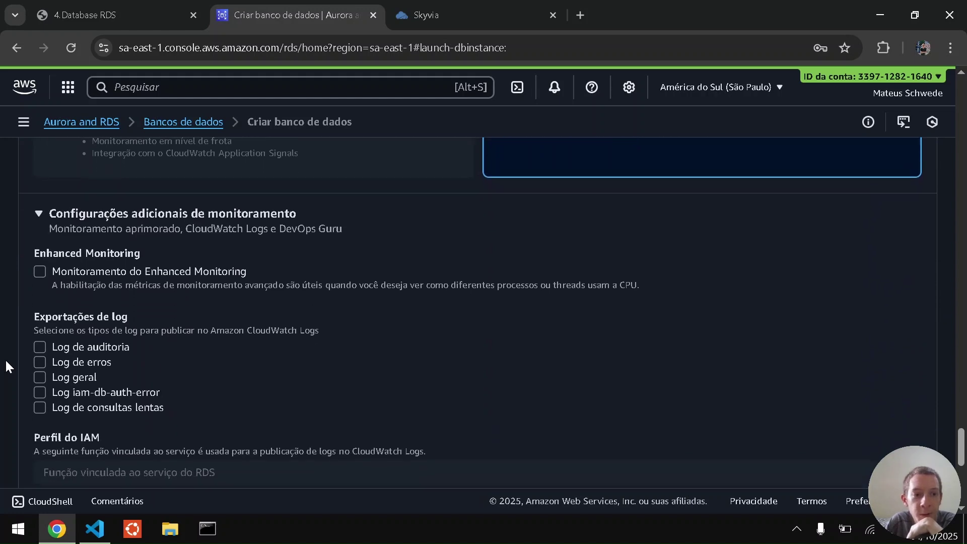
scroll(5, 359, "down", 4)
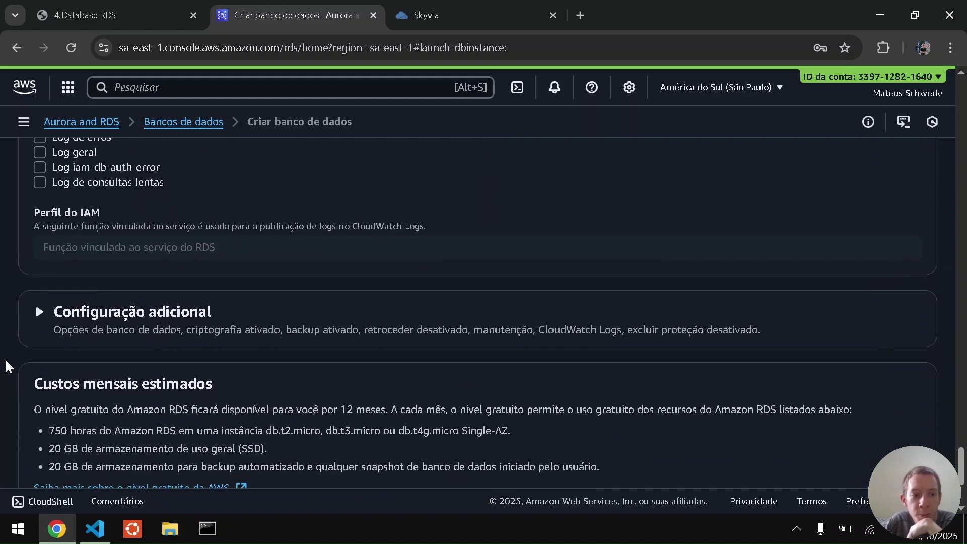
Enter ubsocialdb1 from page 6 of the guide as the initial database name.
left_click(38, 313)
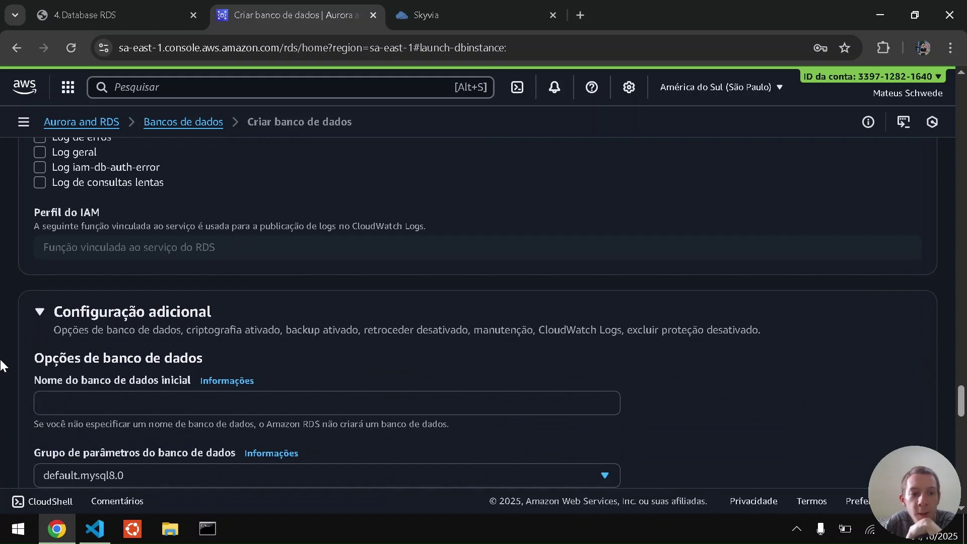
scroll(2, 363, "down", 1)
left_click(79, 330)
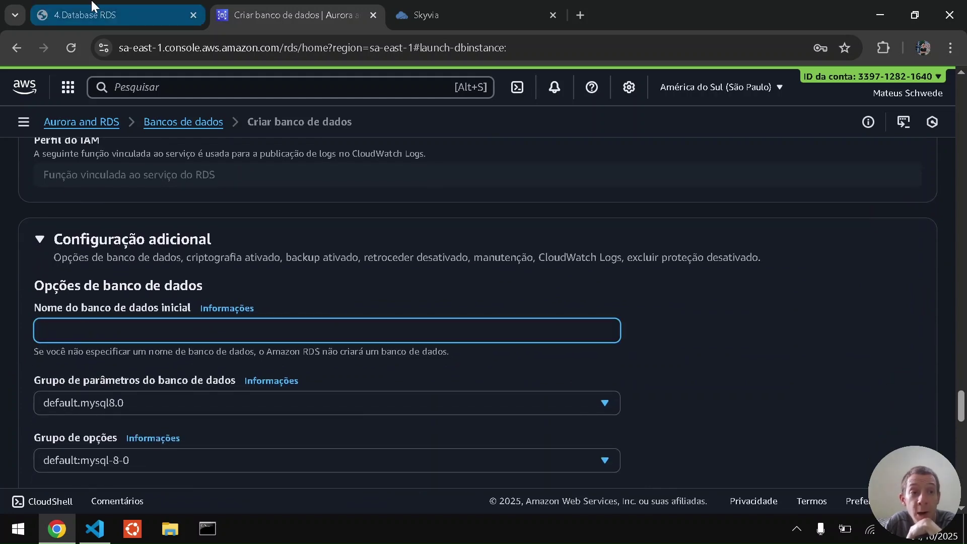
left_click(92, 7)
key("Right")
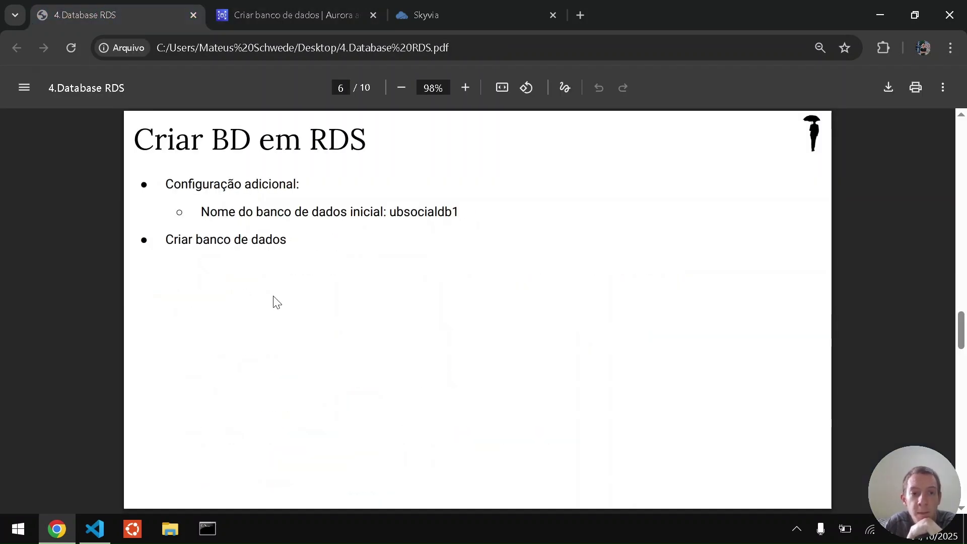
double_click(430, 214)
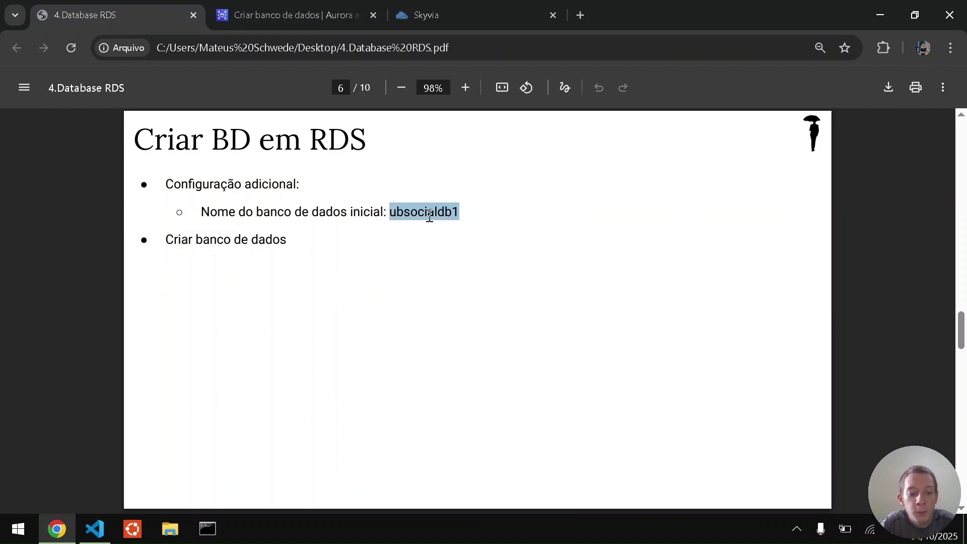
key("ctrl+c")
key("ctrl+Tab")
key("ctrl+v")
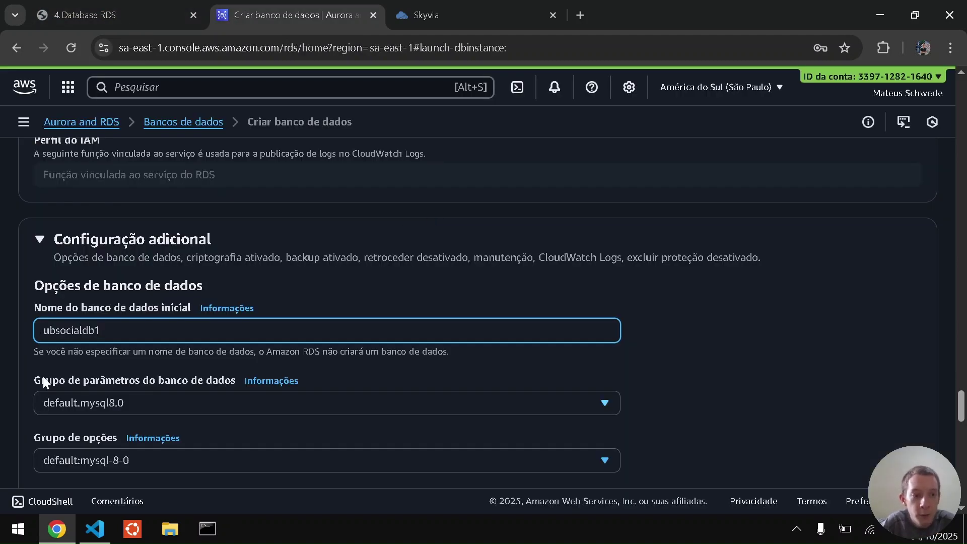
left_click(16, 401)
Review the remaining defaults: 1-day backup retention, default-key encryption and free-tier cost estimates.
scroll(17, 403, "down", 2)
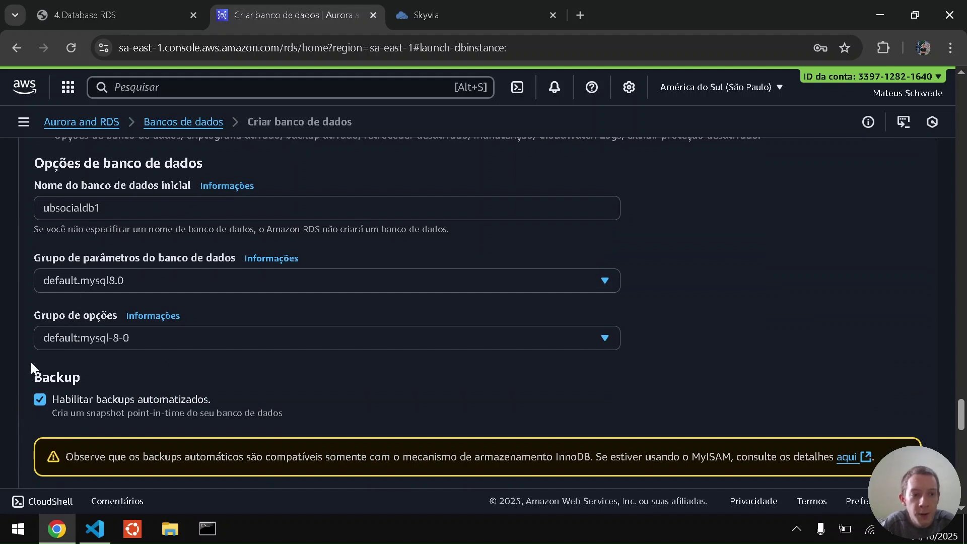
scroll(30, 361, "down", 1)
scroll(131, 351, "down", 2)
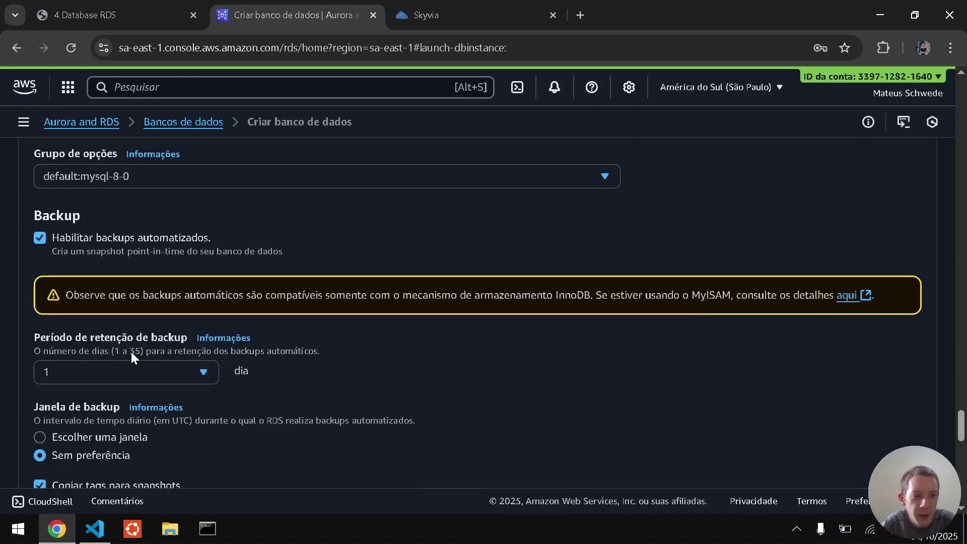
scroll(8, 371, "down", 3)
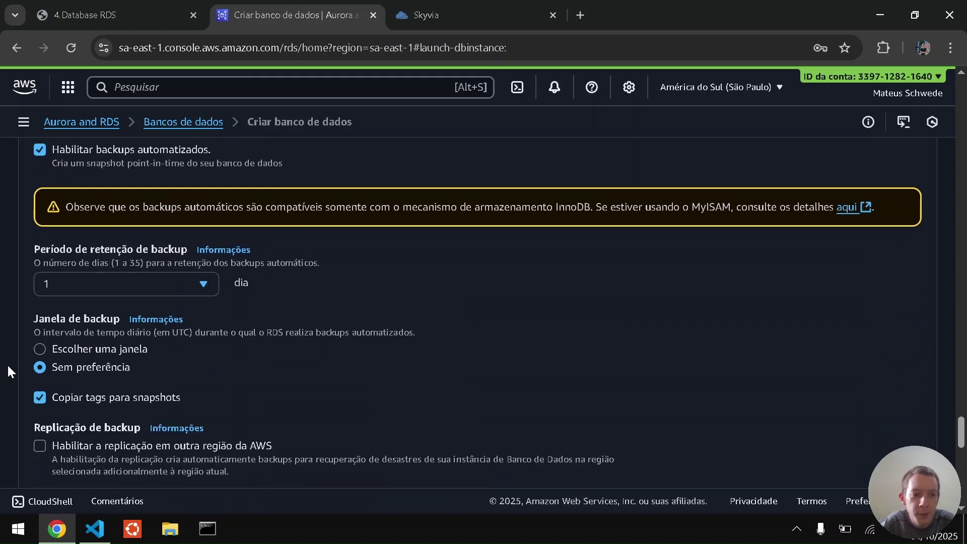
scroll(8, 371, "down", 5)
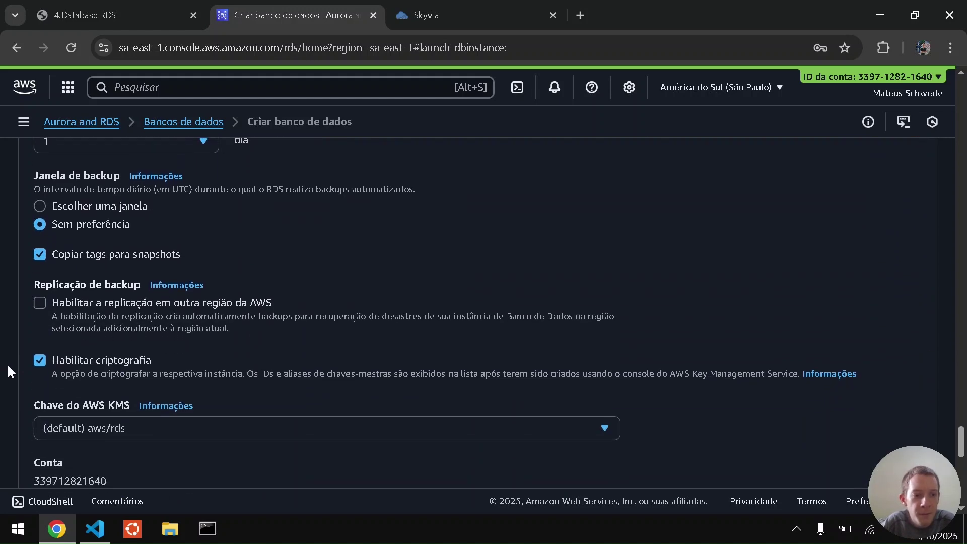
scroll(8, 372, "down", 1)
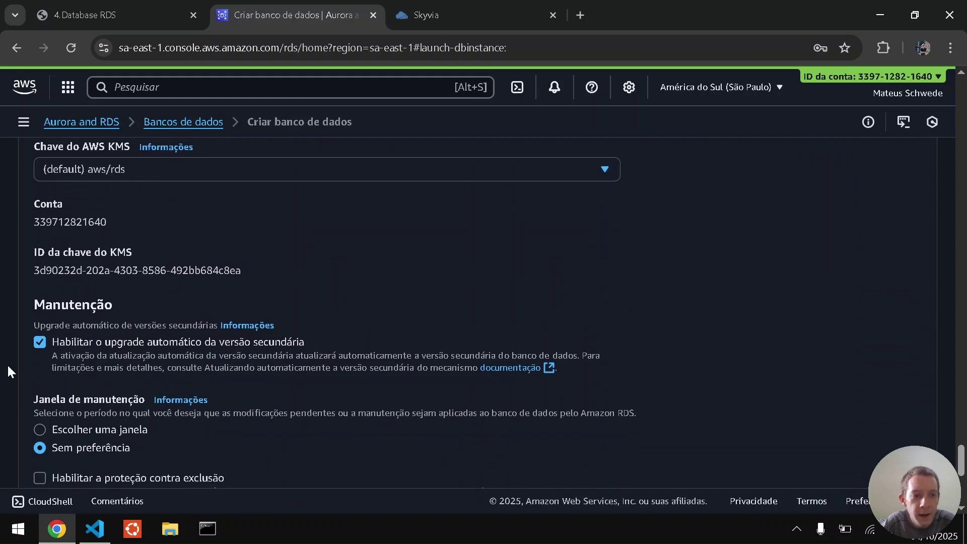
scroll(1, 370, "down", 6)
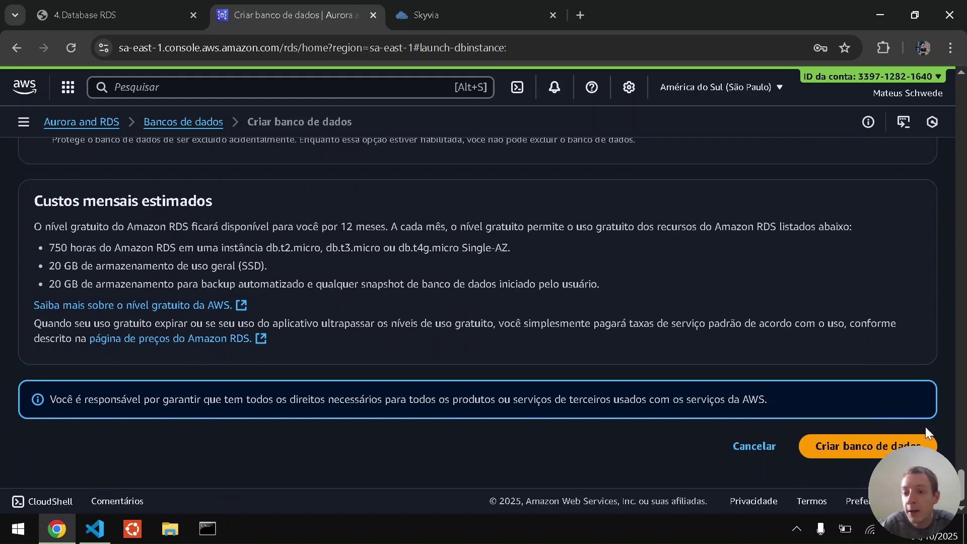
Submit the ubsocial-mysql-teste1 database, dismiss the suggested add-ons popup, and collapse the sidebar.
left_click(896, 445)
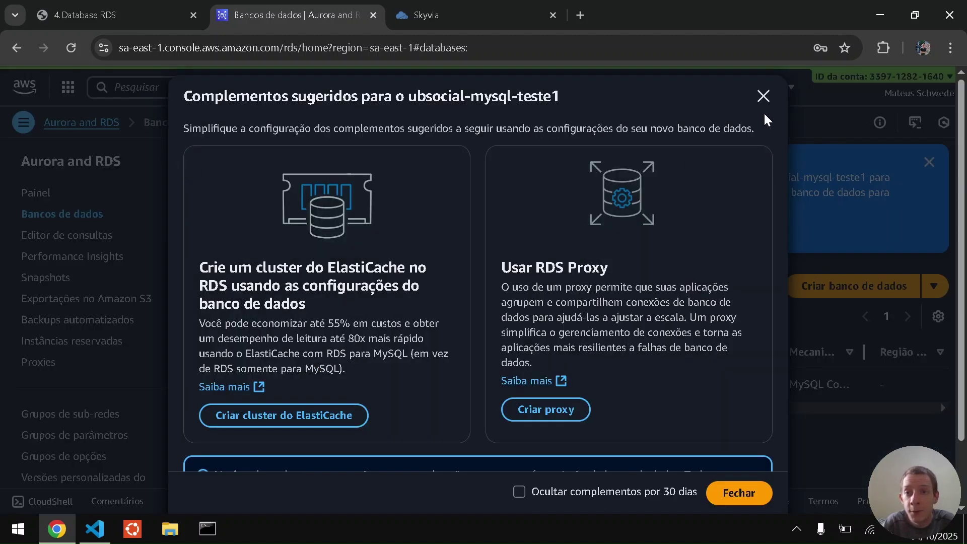
left_click(763, 96)
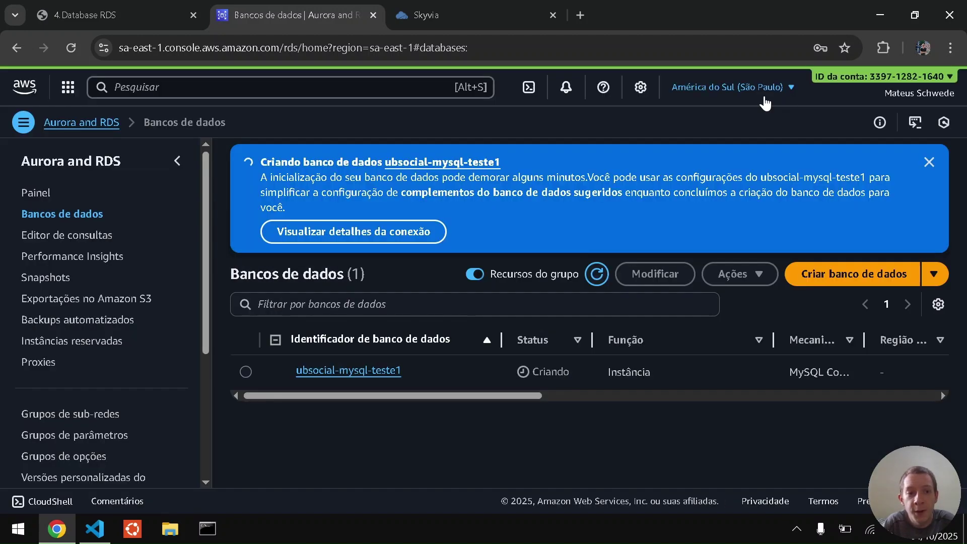
left_click(173, 162)
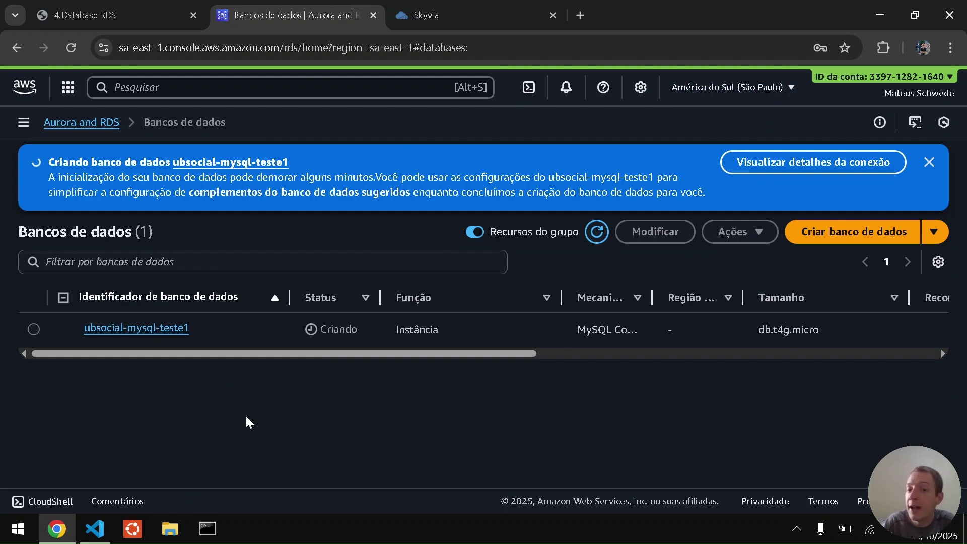
Read page 7 of the RDS guide on the access port, then open ubsocial-mysql-teste1's details.
key("ctrl+Tab")
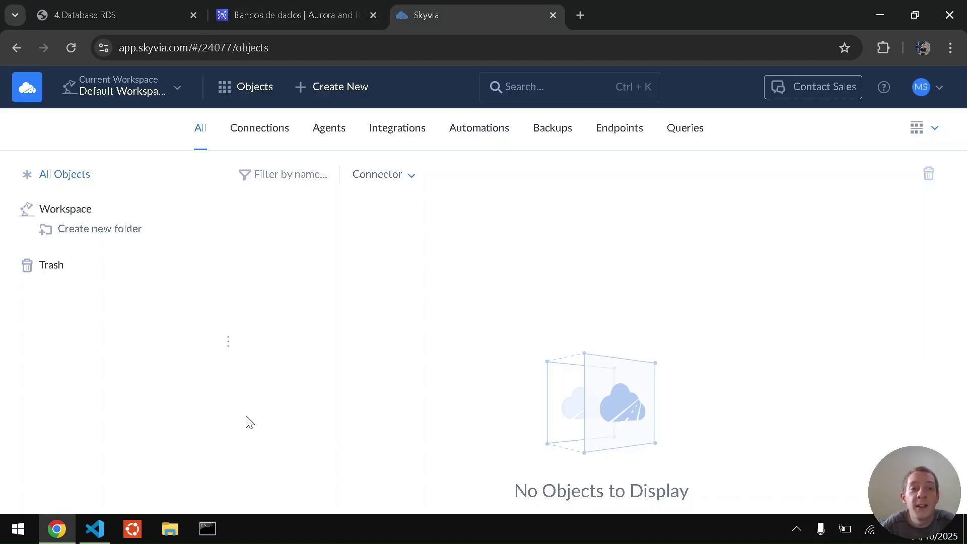
key("ctrl+Tab")
scroll(247, 421, "down", 5)
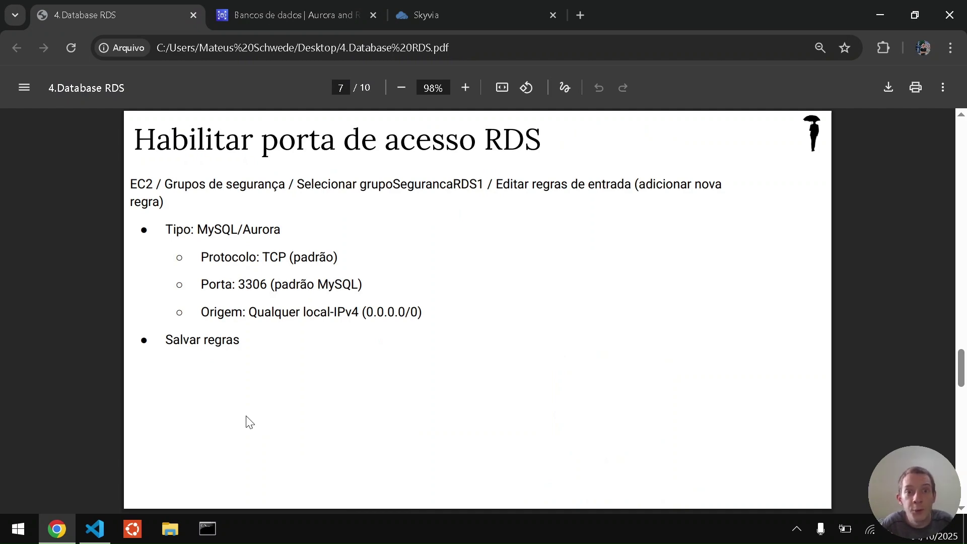
left_click(263, 7)
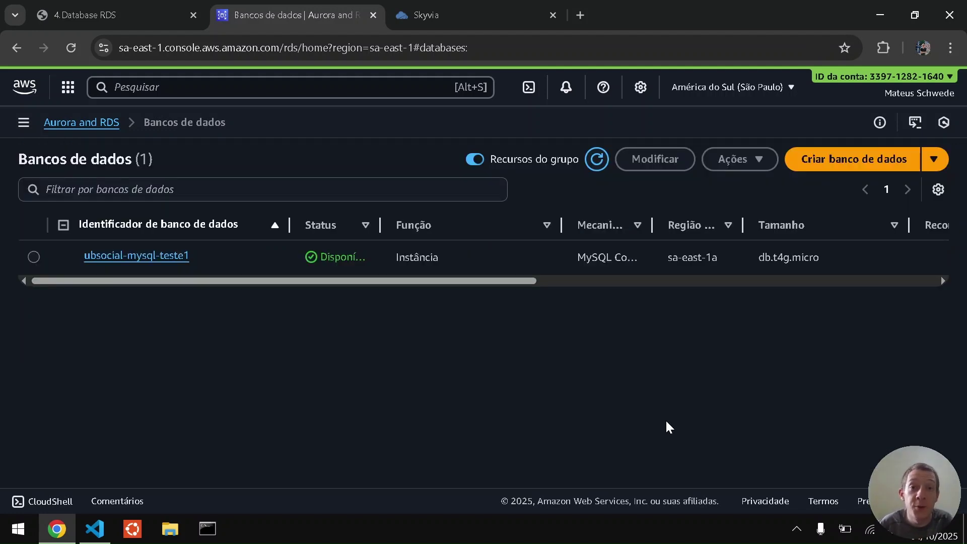
left_click(168, 255)
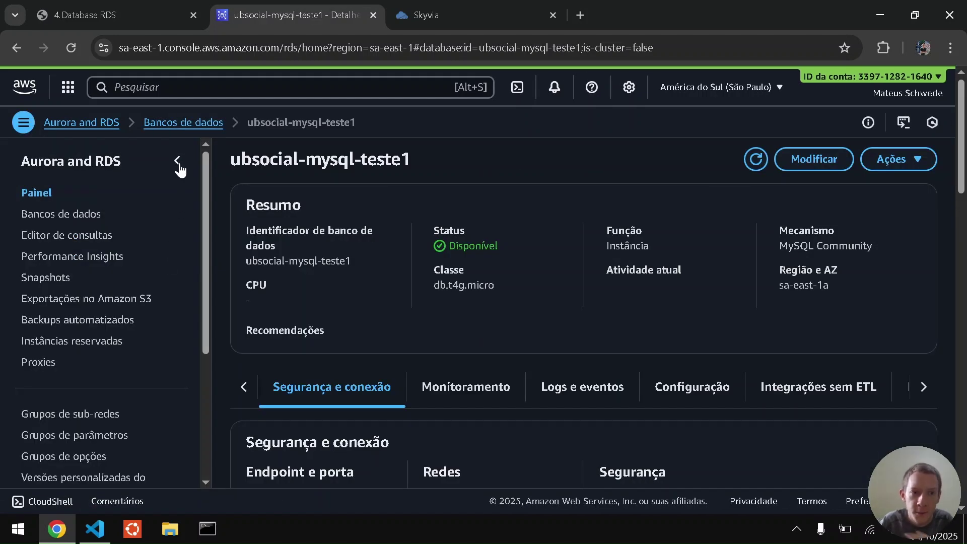
Open the database's grupoSegurancaRDS1 security group and view its MYSQL/Aurora inbound rule on port 3306.
left_click(177, 162)
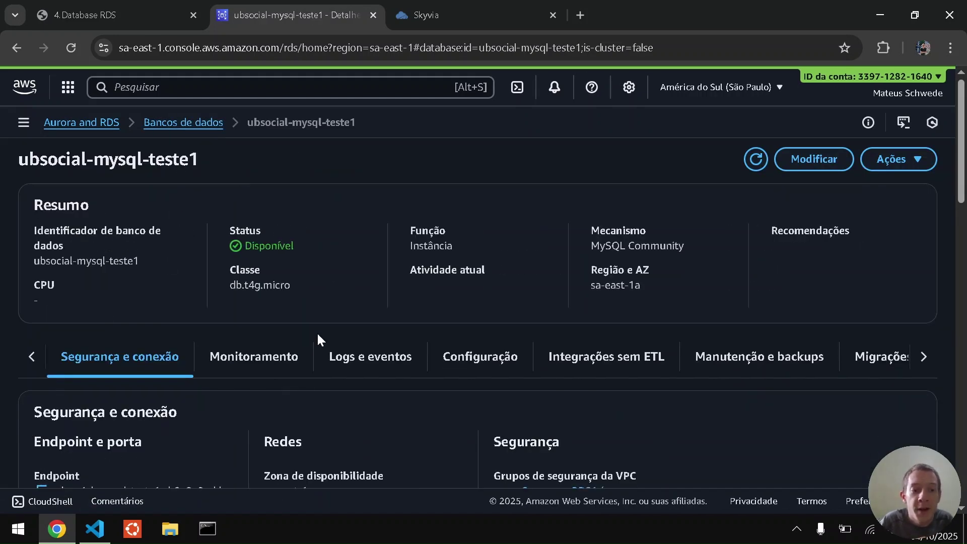
scroll(325, 302, "down", 2)
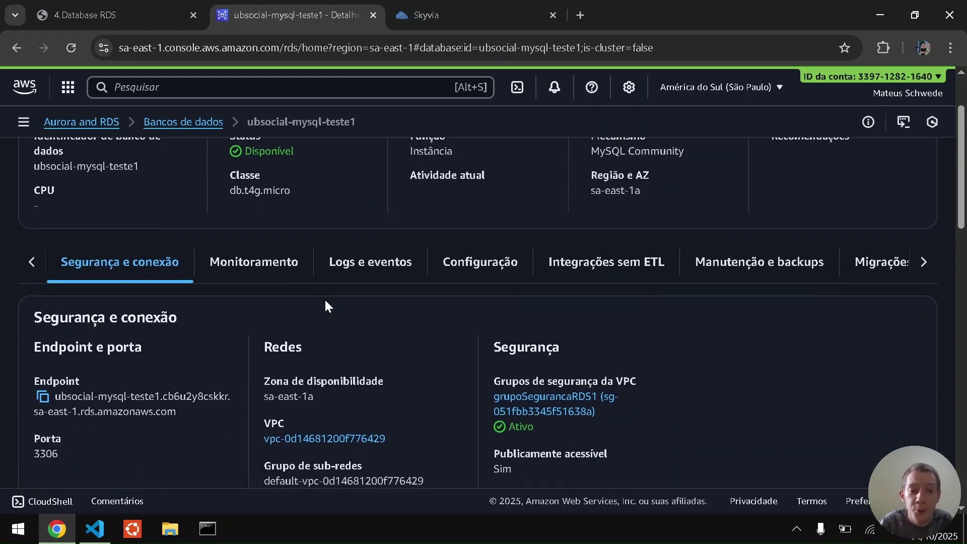
scroll(325, 301, "down", 1)
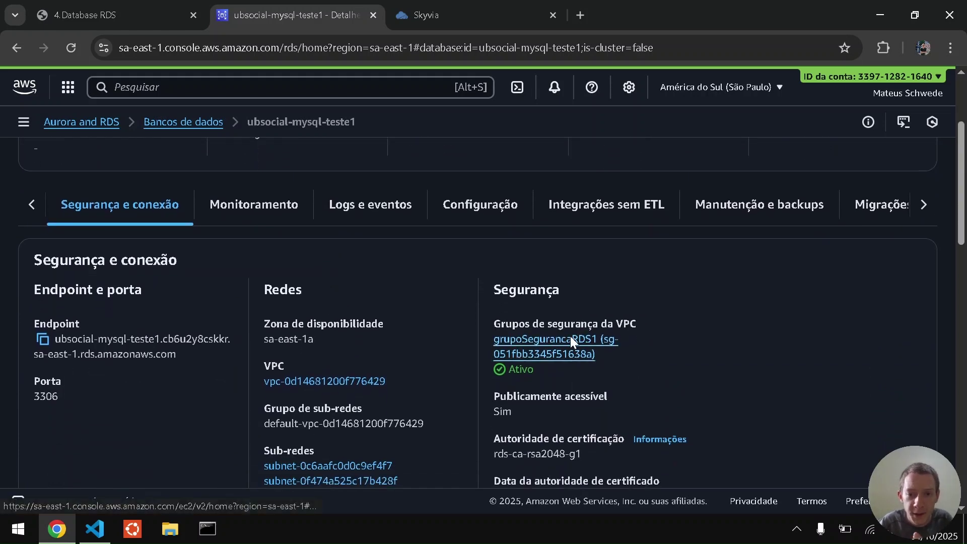
left_click(570, 341)
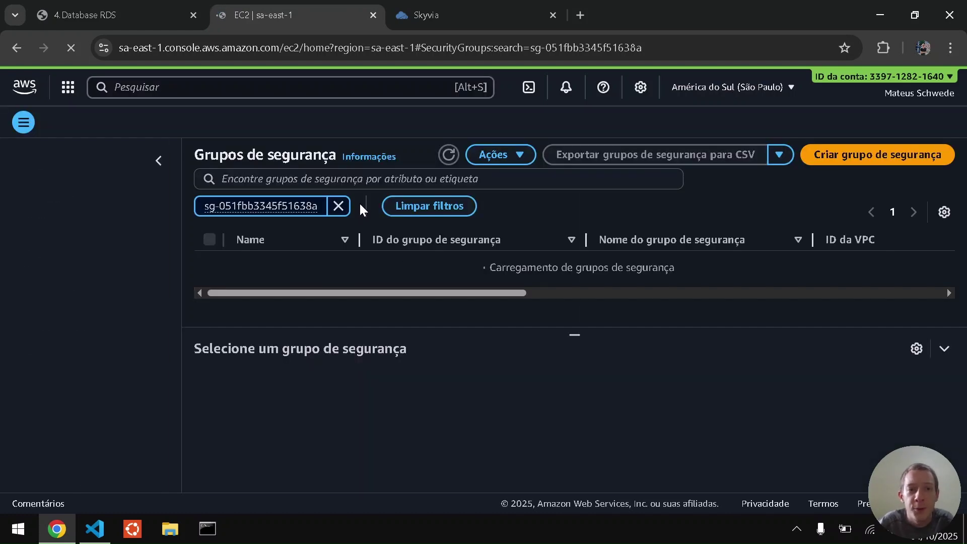
left_click(148, 161)
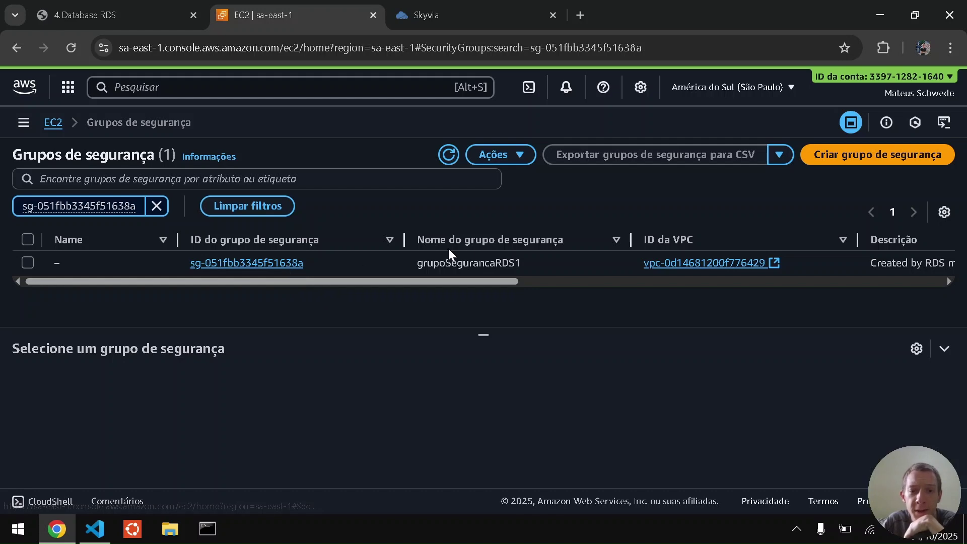
left_click(281, 264)
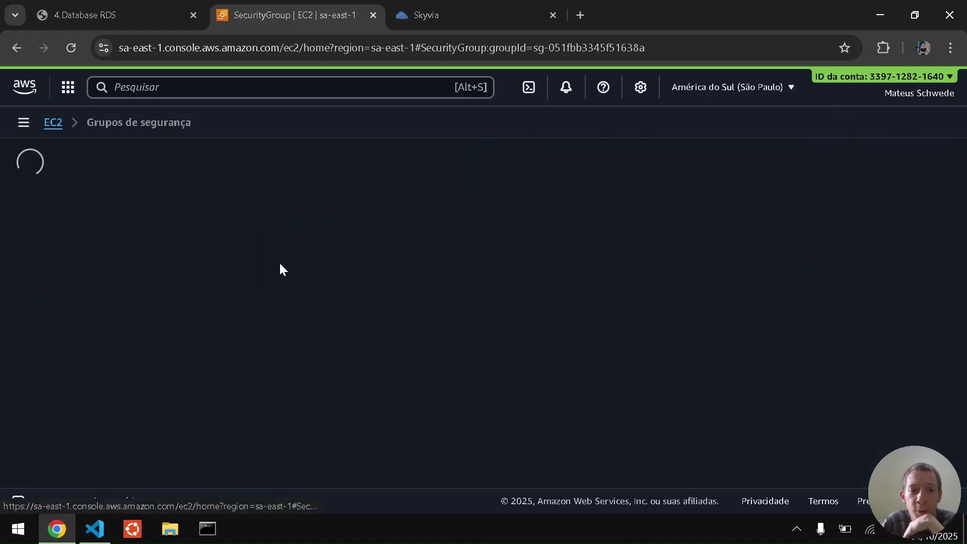
scroll(457, 330, "down", 1)
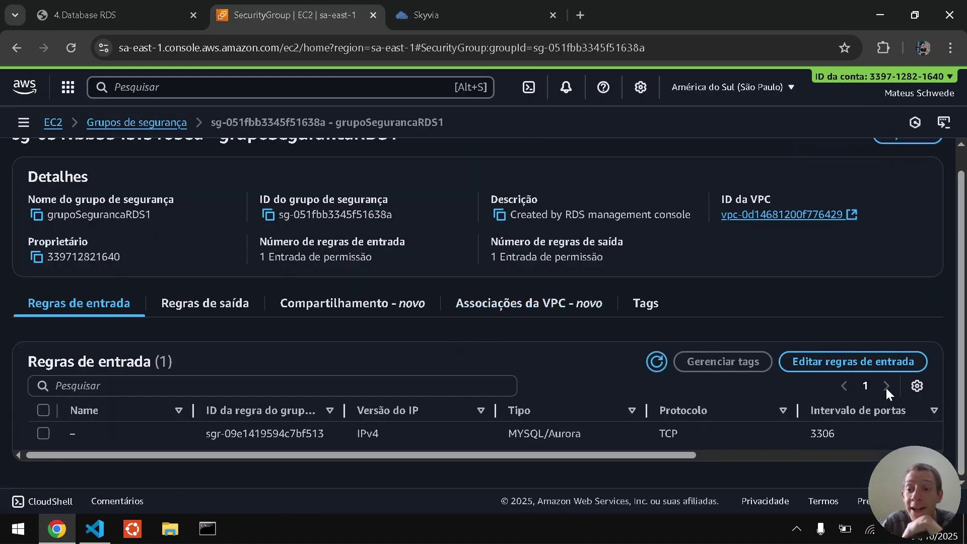
Change the MYSQL/Aurora inbound rule's source to Qualquer local-IPv4 (0.0.0.0/0) and save the rules.
left_click(874, 358)
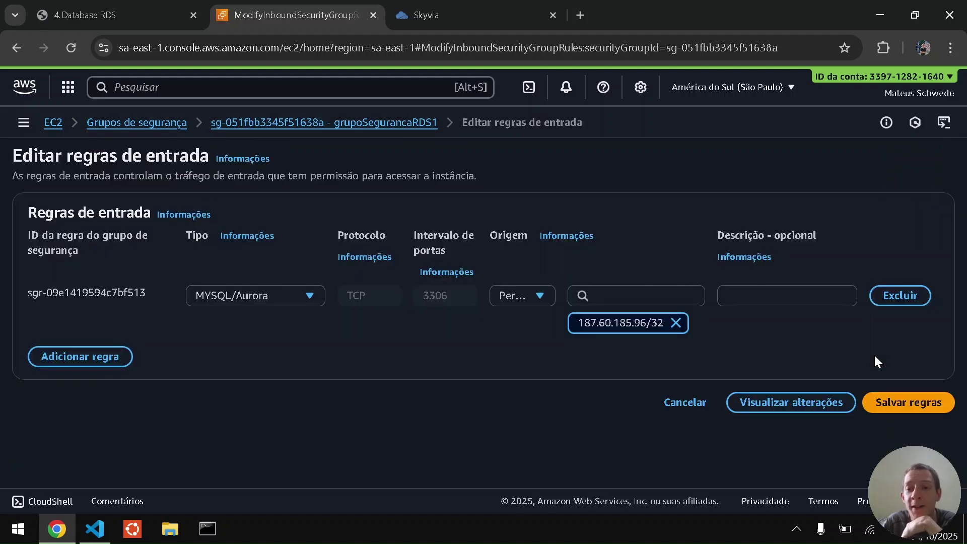
left_click(676, 322)
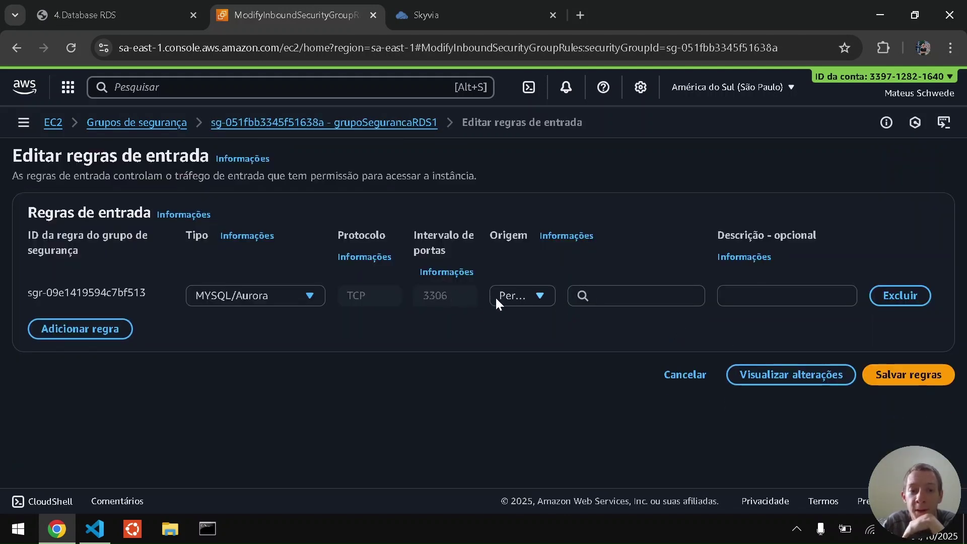
left_click(508, 296)
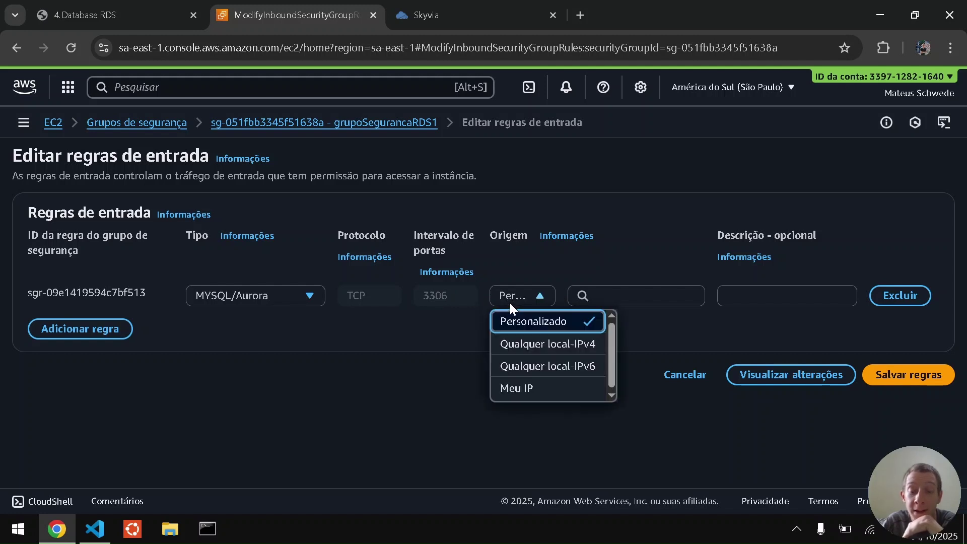
left_click(524, 345)
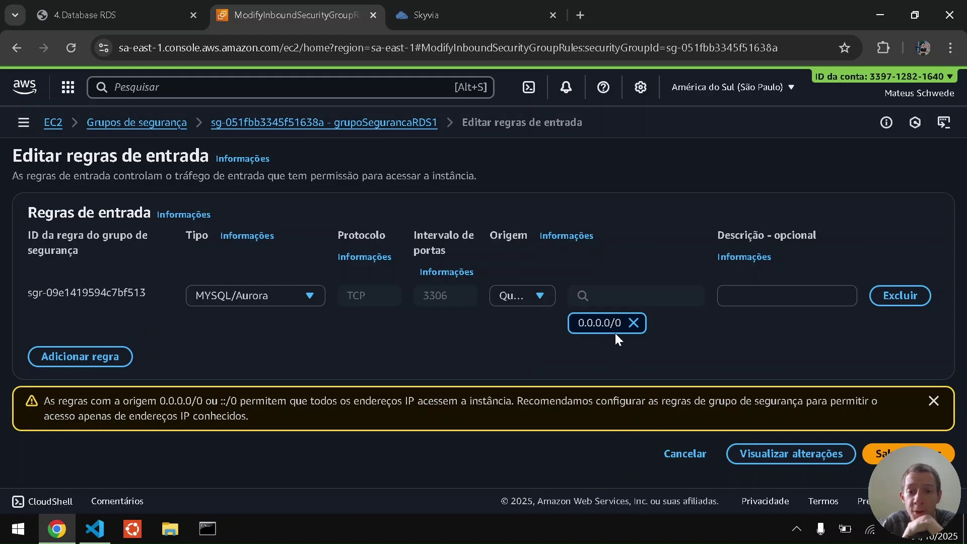
left_click(889, 453)
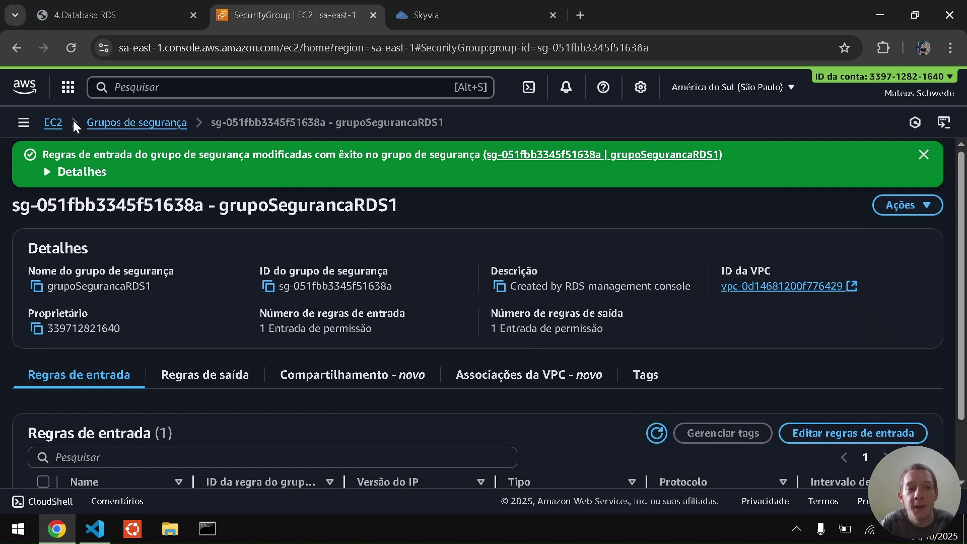
Return to the EC2 dashboard and advance the guide PDF to page 8, 'Acessar BD em RDS'.
left_click(53, 122)
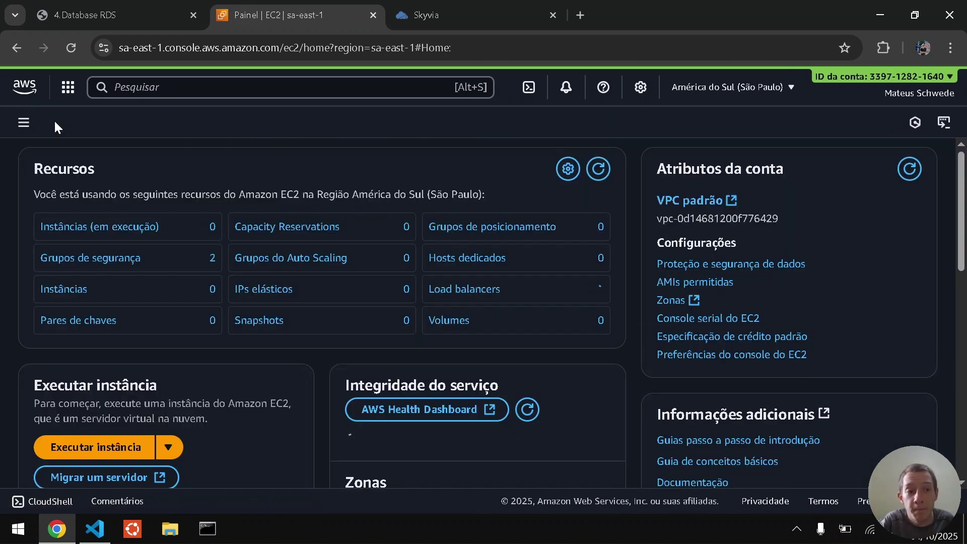
left_click(92, 13)
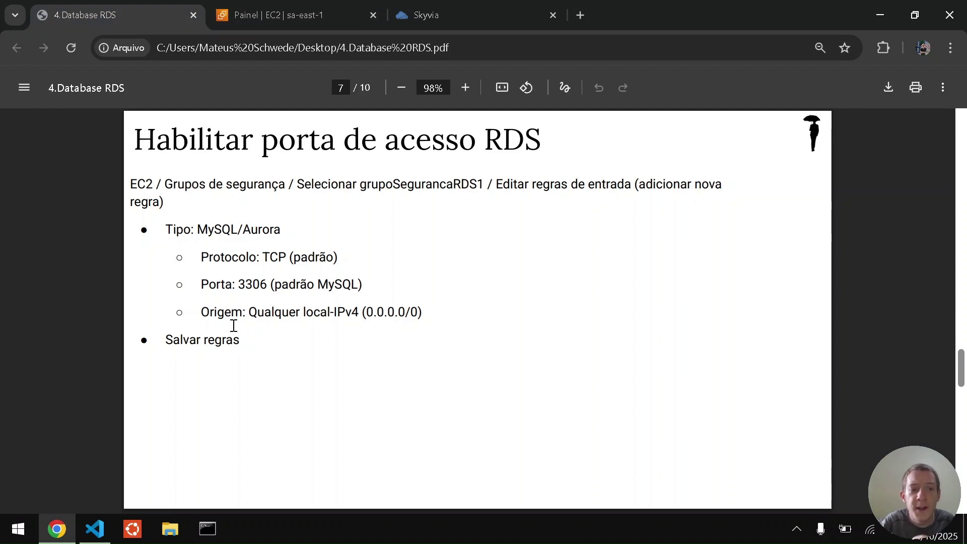
key("Right")
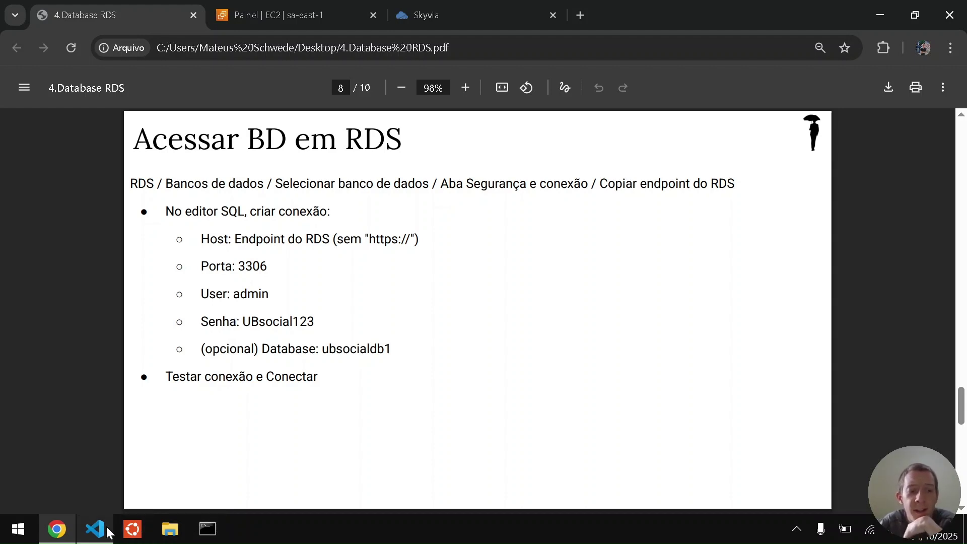
In Visual Studio Code, expand and browse the list of installed extensions.
left_click(92, 533)
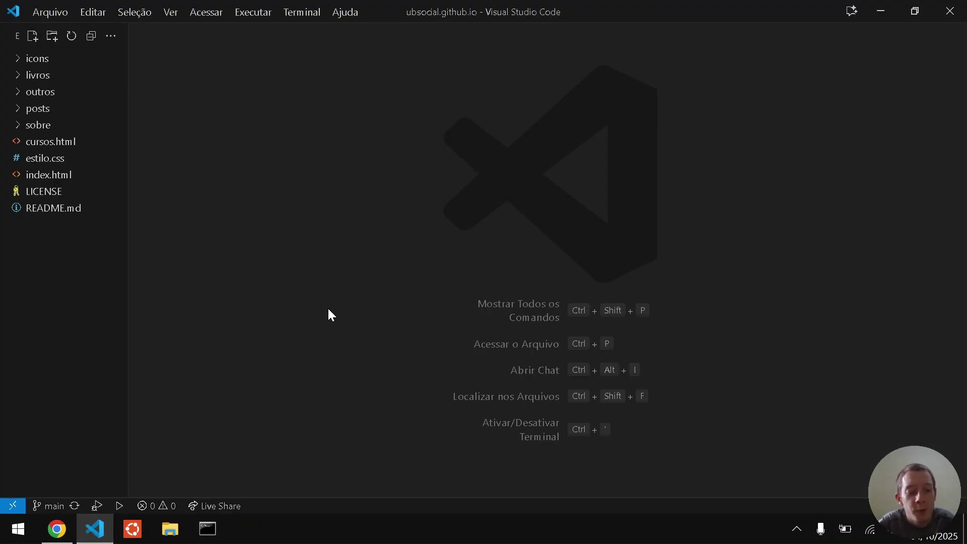
key("ctrl+shift+x")
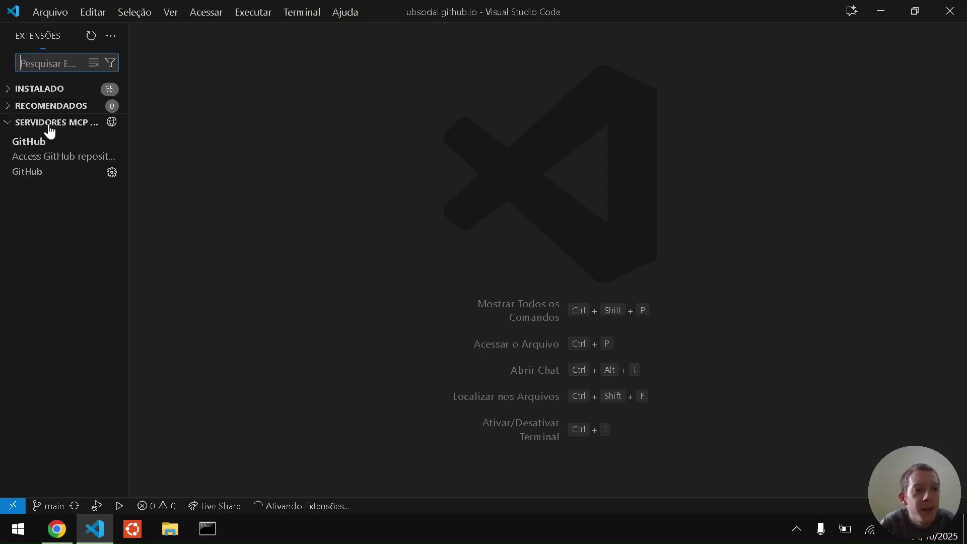
left_click(43, 90)
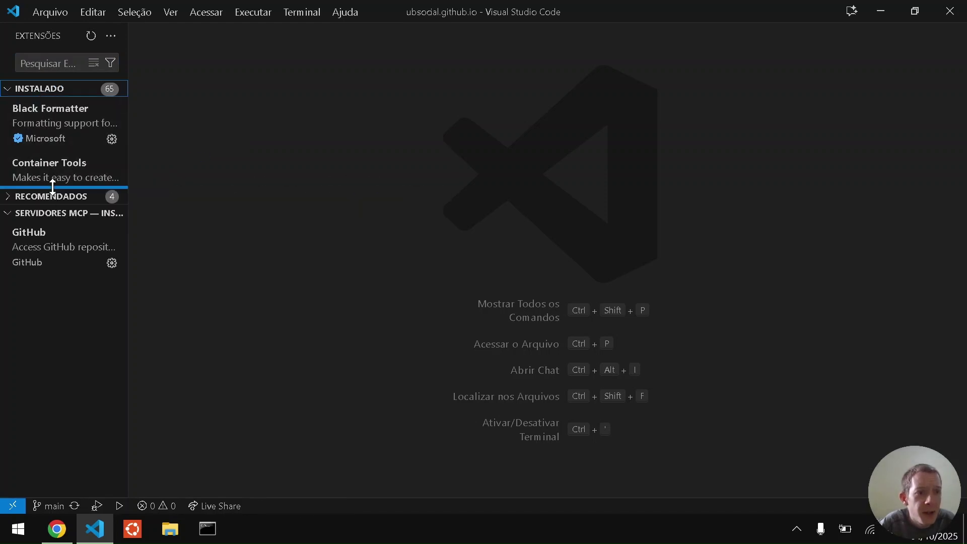
left_click_drag(52, 188, 59, 353)
scroll(33, 255, "down", 1)
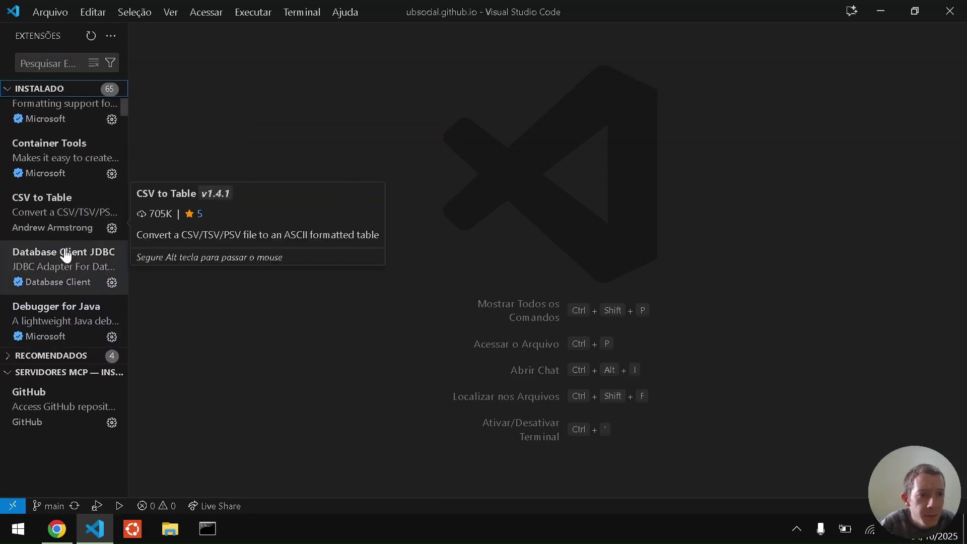
scroll(63, 278, "down", 4)
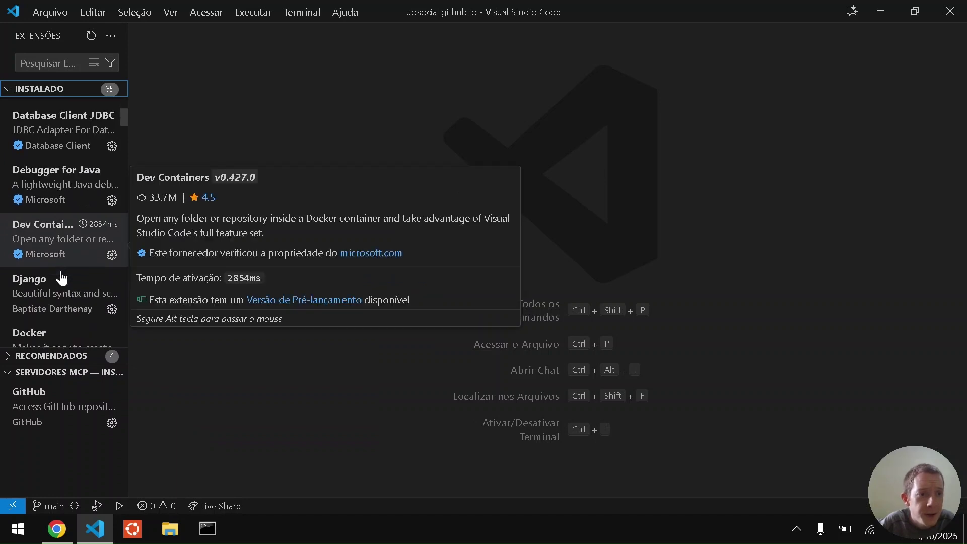
scroll(62, 276, "down", 5)
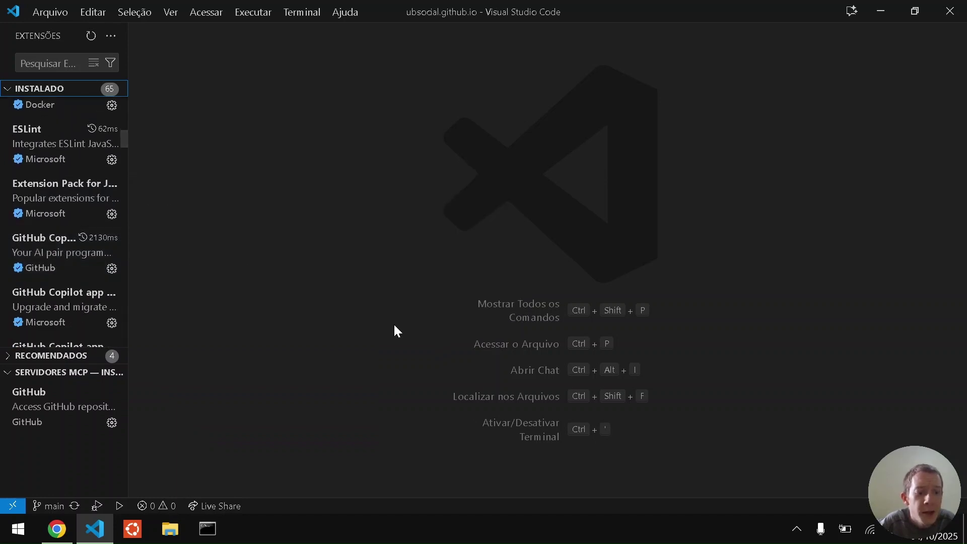
Open the Database view and start a new MySQL connection.
key("ctrl+q")
key("Down")
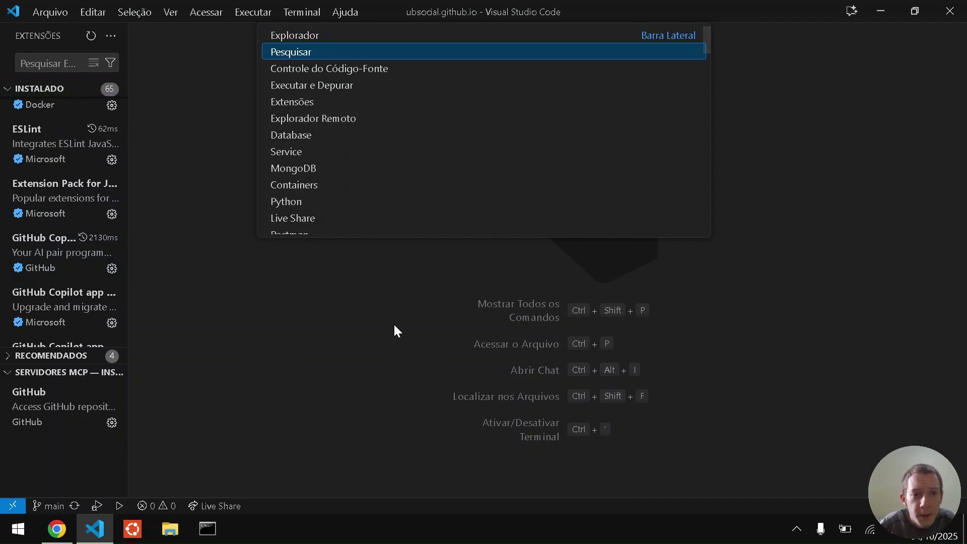
key("Down")
key("Down")
key("Down")
key("Down")
key("Down")
key("Return")
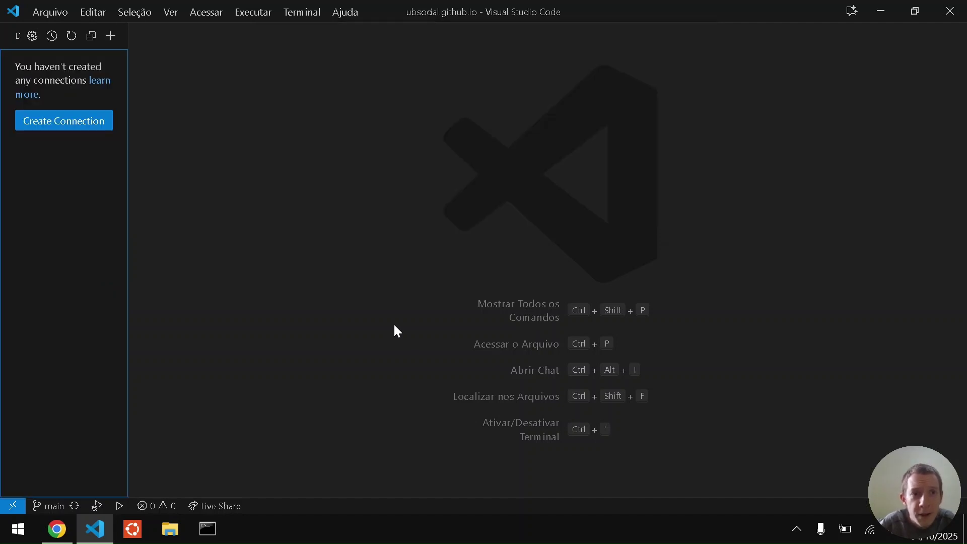
left_click(86, 124)
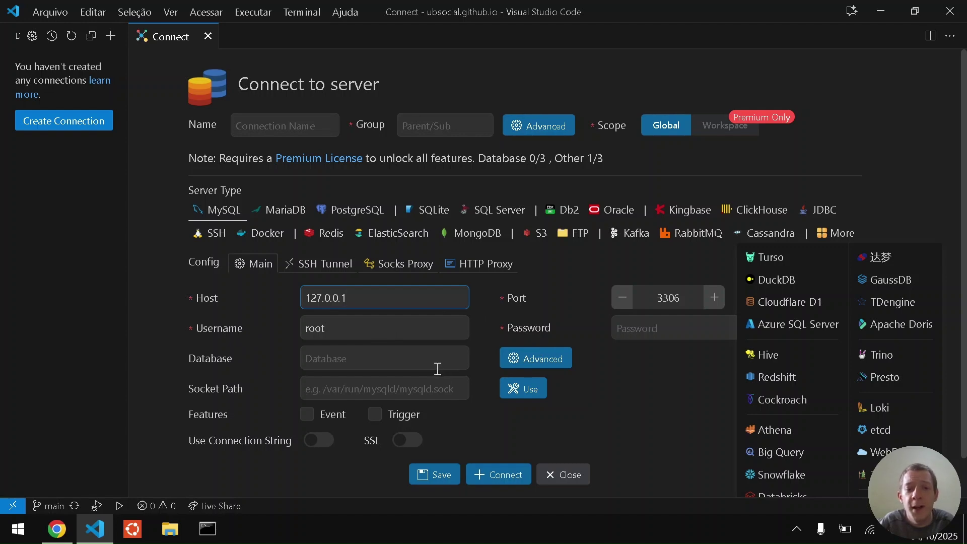
Search 'rds' in the AWS console and open the RDS Bancos de dados list.
key("alt+Tab")
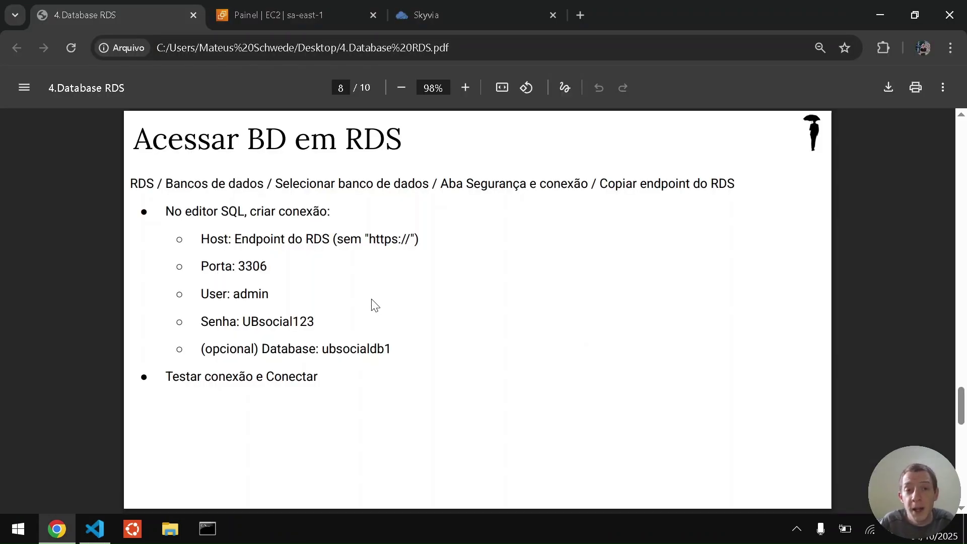
key("ctrl+Tab")
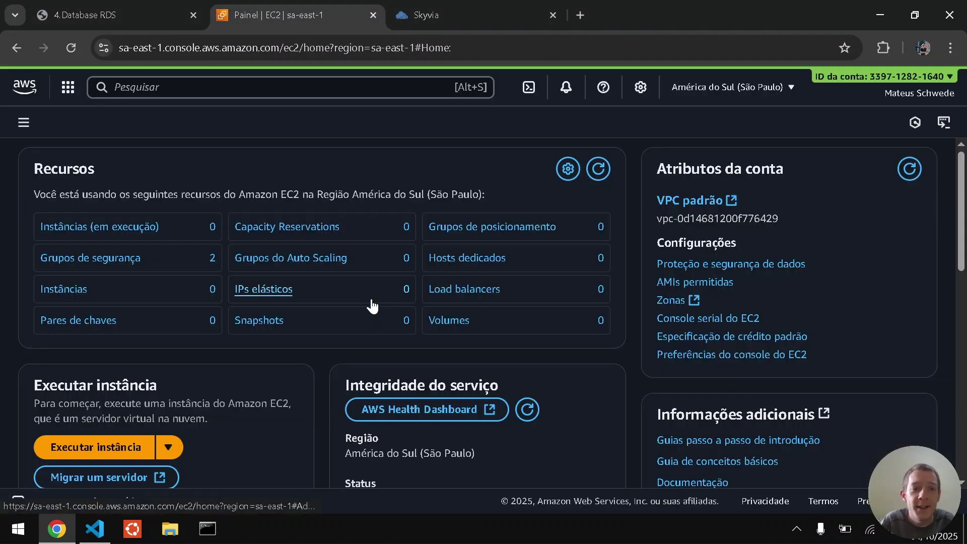
left_click(188, 83)
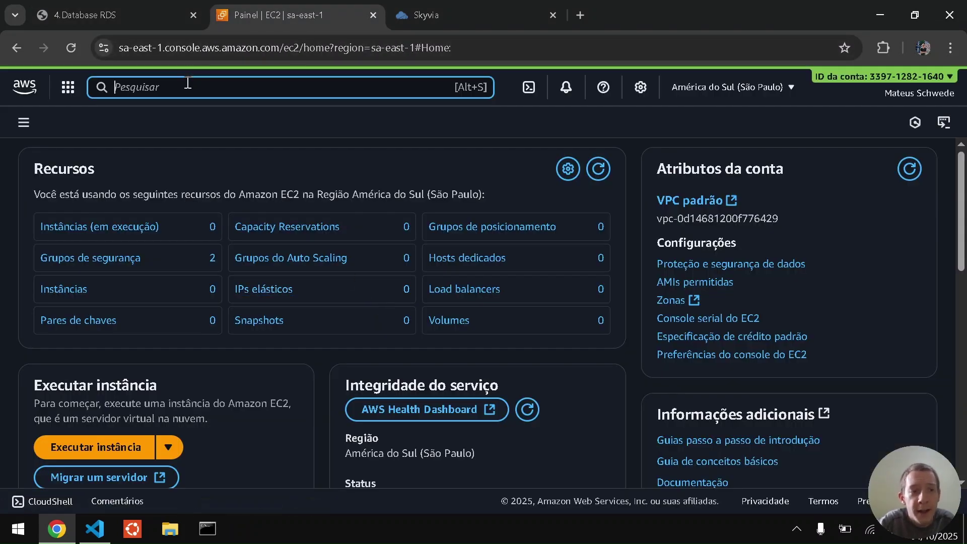
type("rds")
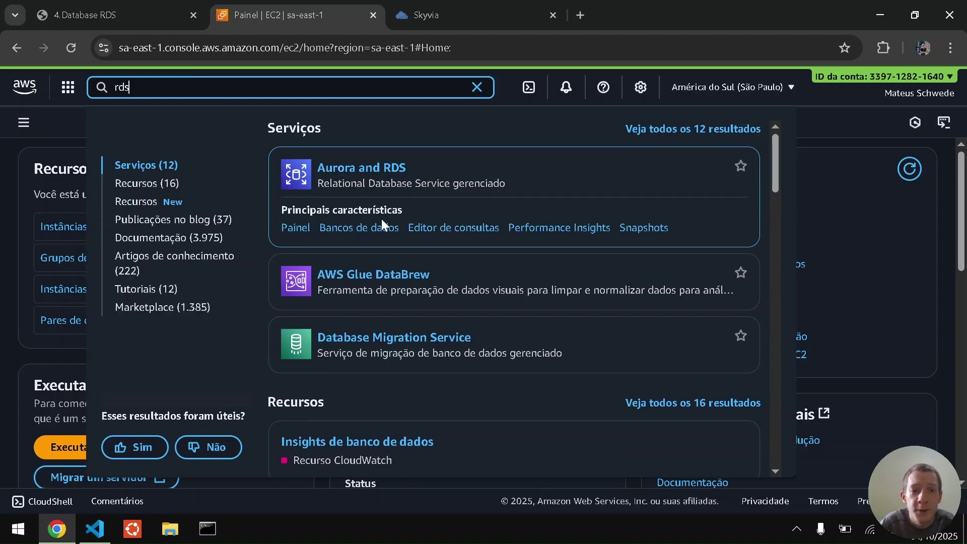
left_click(371, 225)
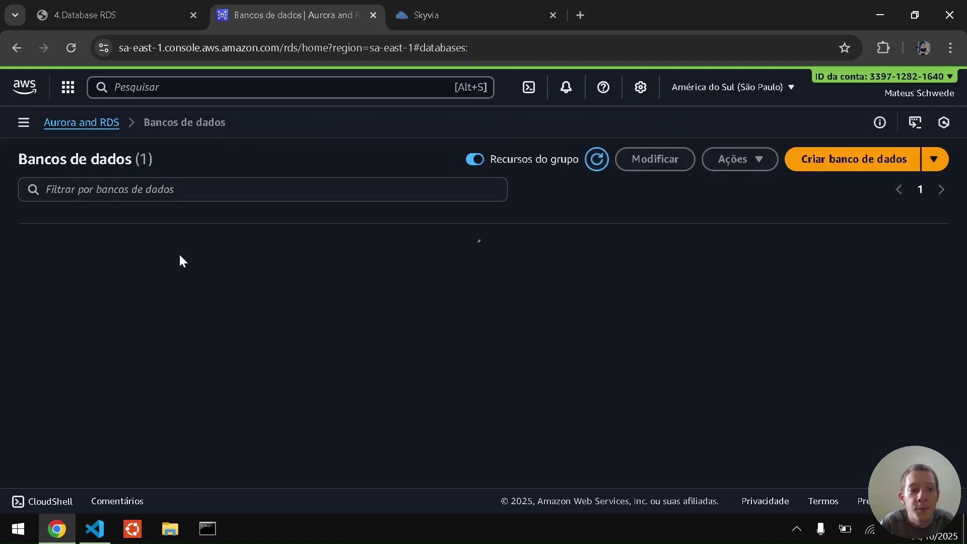
Open ubsocial-mysql-teste1 and copy its endpoint from Segurança e conexão.
left_click(160, 257)
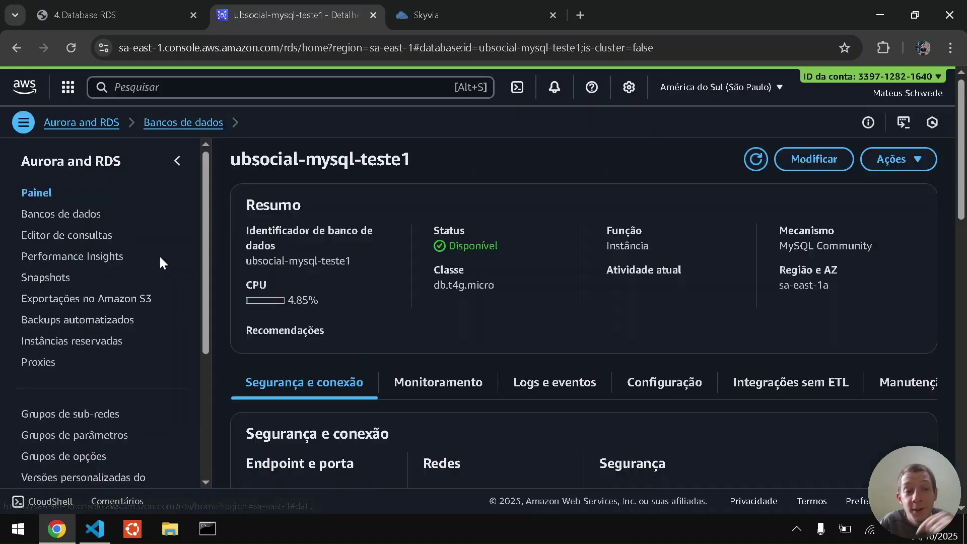
left_click(176, 160)
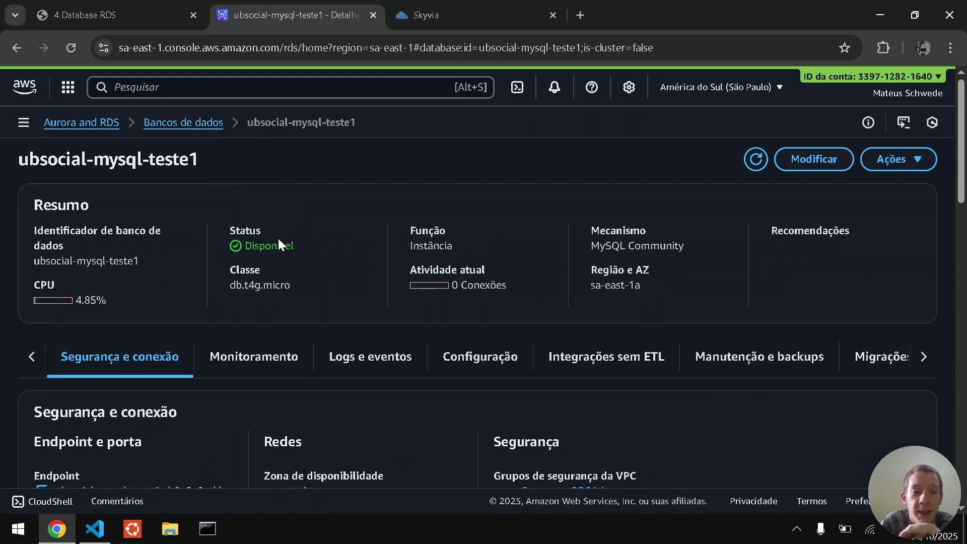
scroll(277, 236, "down", 4)
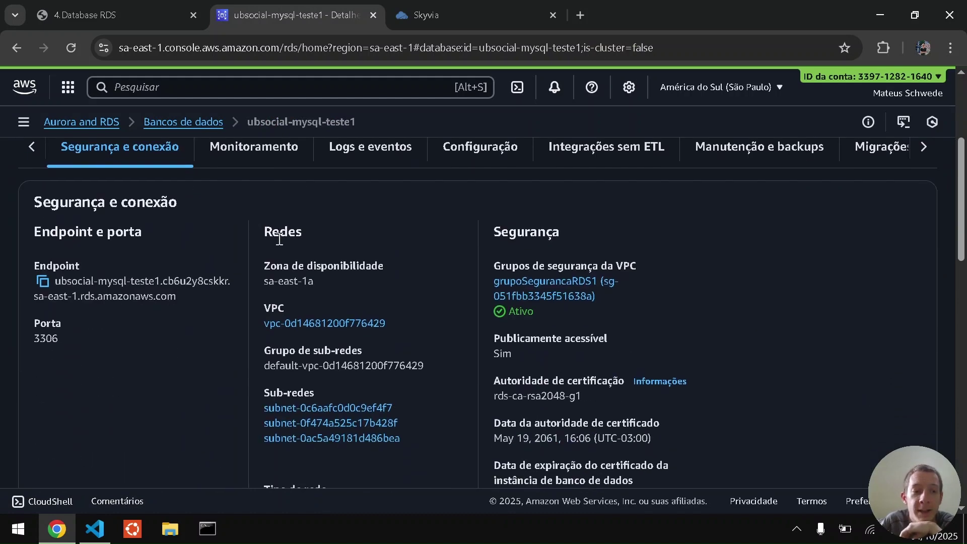
left_click(44, 283)
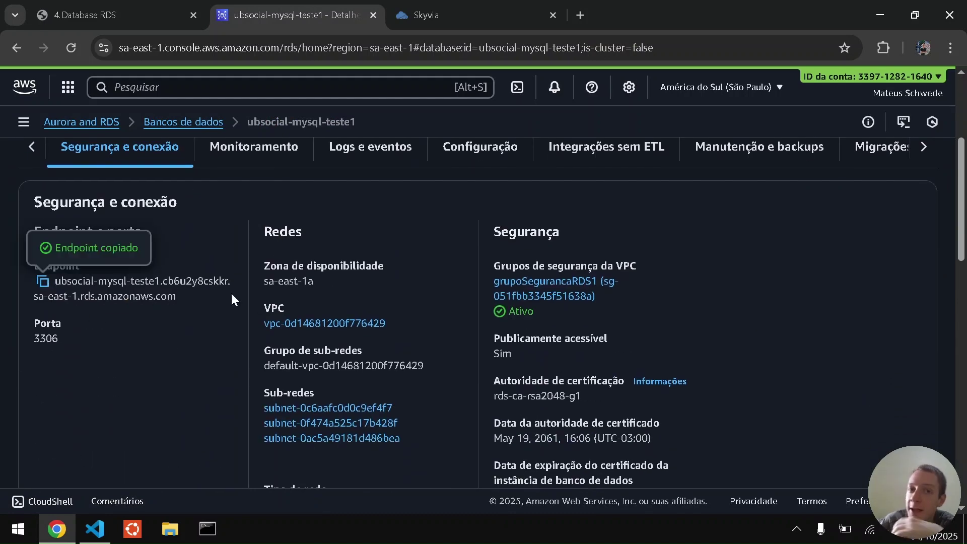
Paste the RDS endpoint into the dontpad.com/ubsocial note and select it.
key("ctrl+t")
type("dontpad.com/ubsocial")
key("Return")
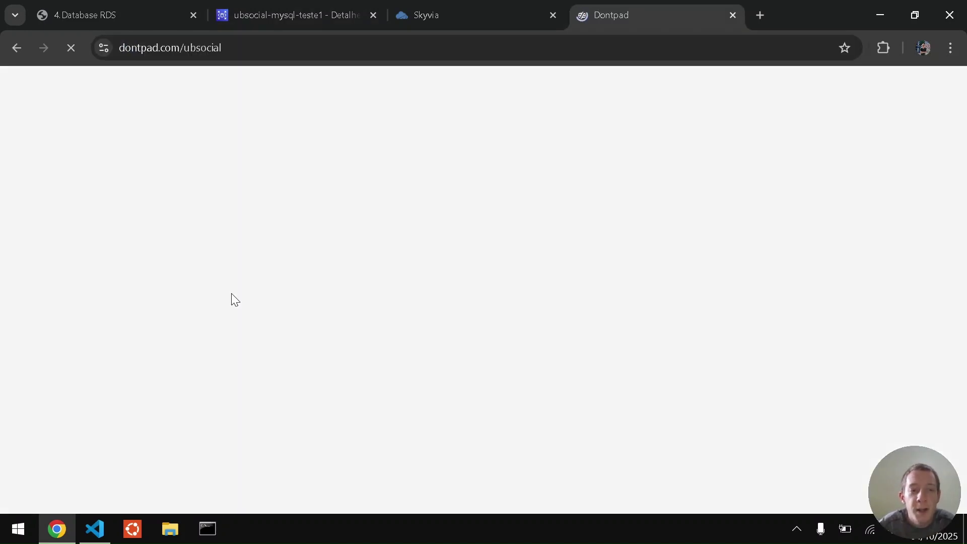
key("ctrl+v")
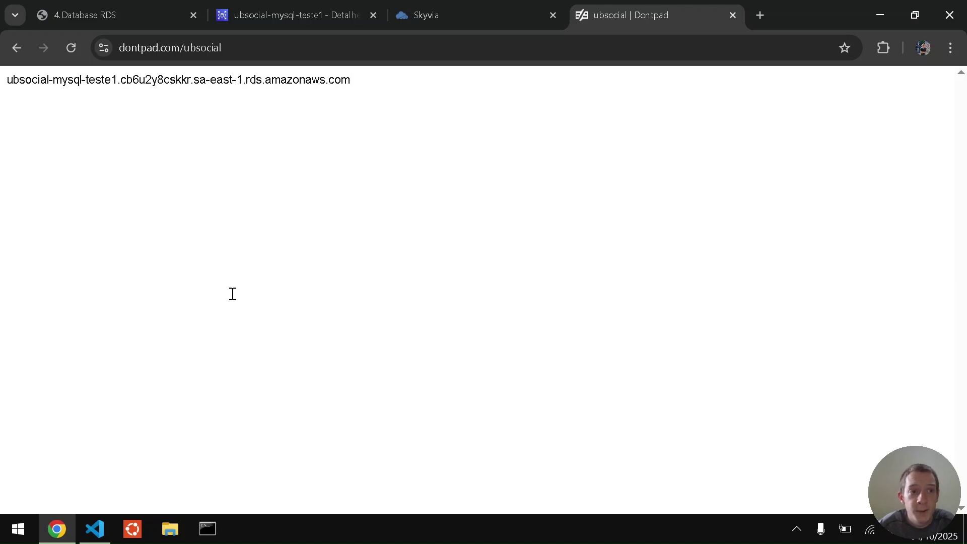
key("ctrl+a")
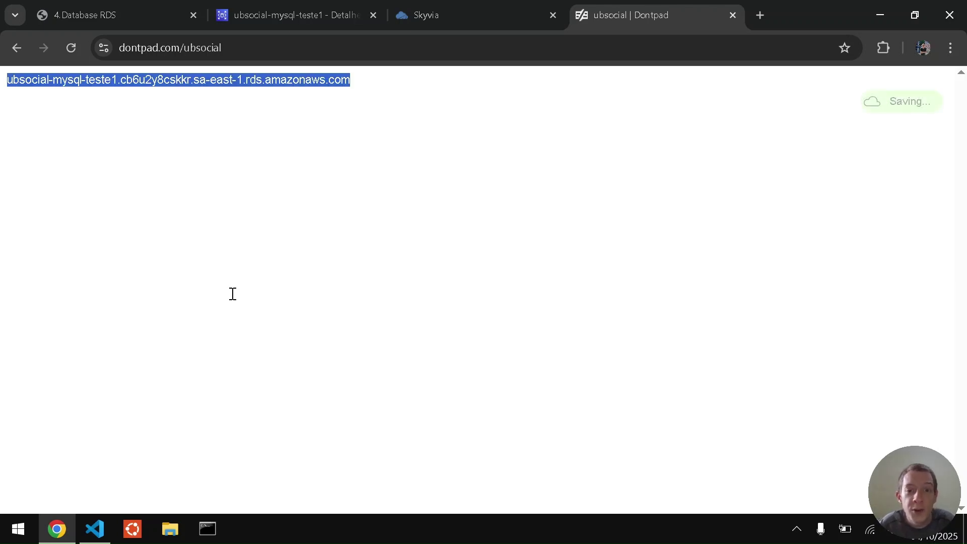
key("alt+Tab")
Set the connection host to the RDS endpoint and the username to admin.
key("ctrl+a")
key("ctrl+v")
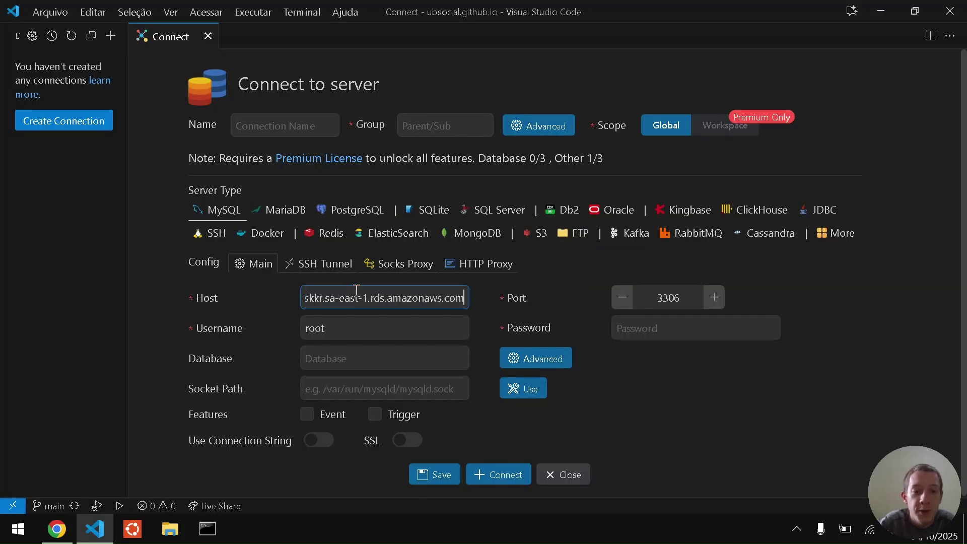
key("Tab")
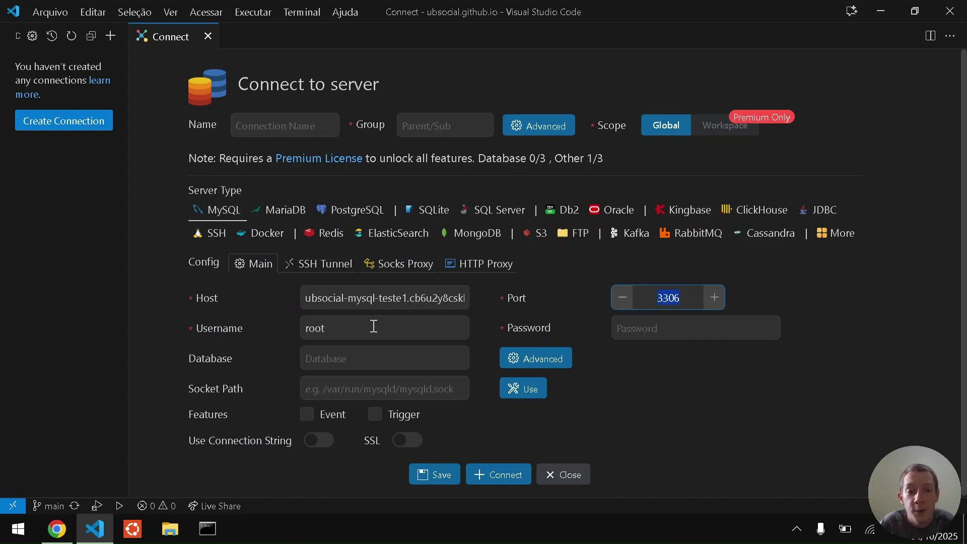
left_click(373, 326)
key("ctrl+a")
type("admin")
key("Tab")
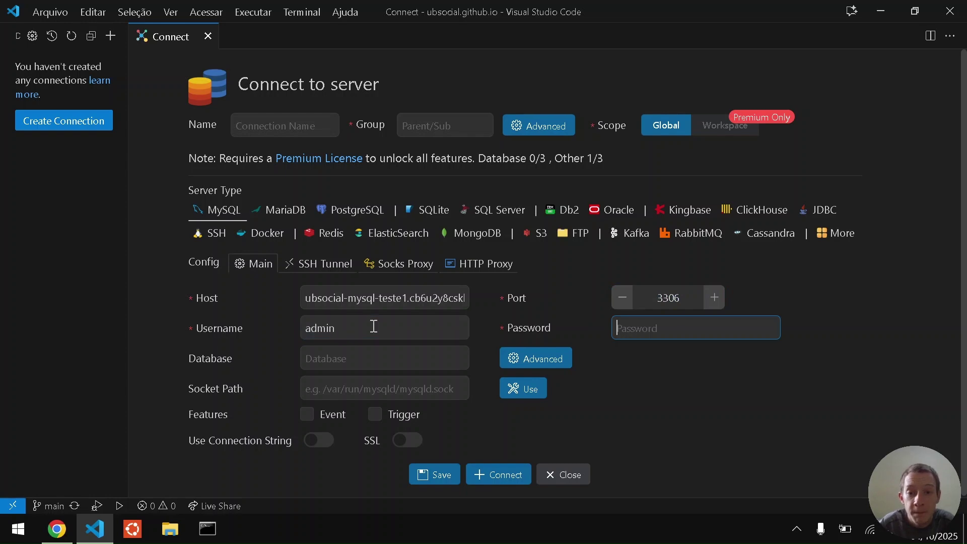
Copy the database password from the RDS guide into the form and connect.
key("alt+Tab")
left_click(152, 7)
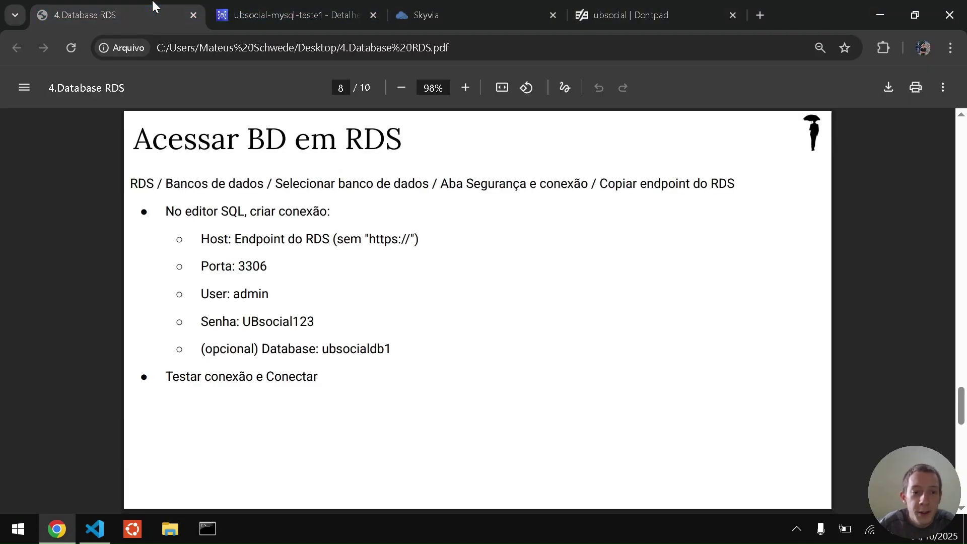
double_click(278, 324)
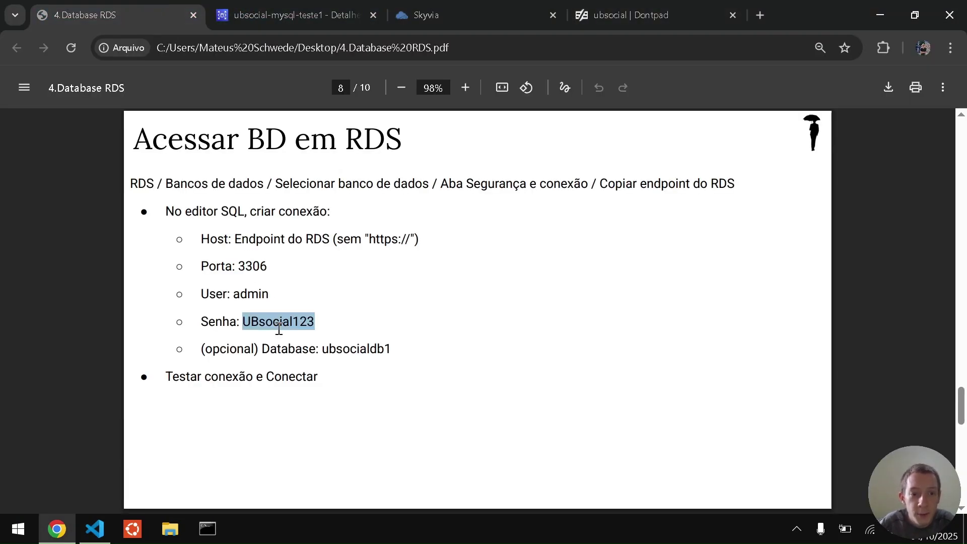
key("alt+Tab")
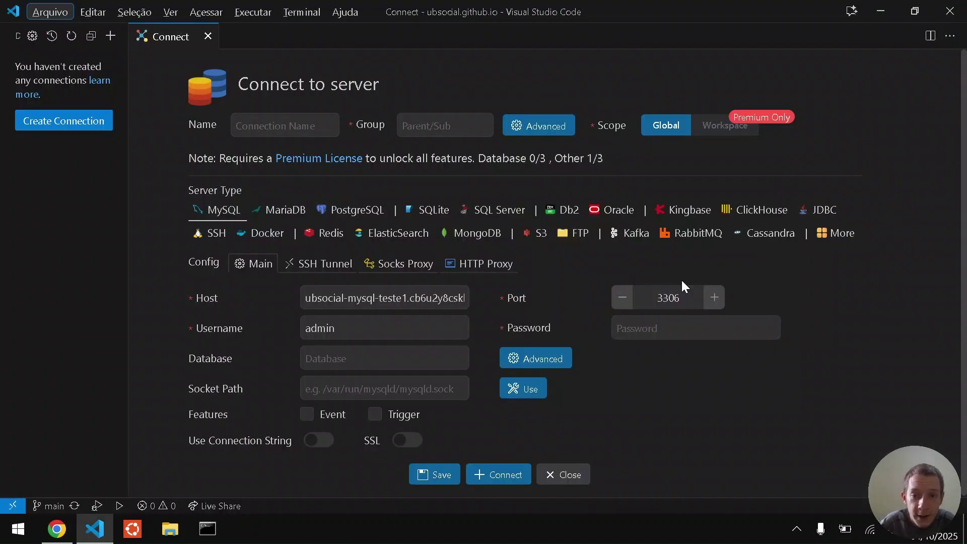
left_click(744, 321)
key("ctrl+v")
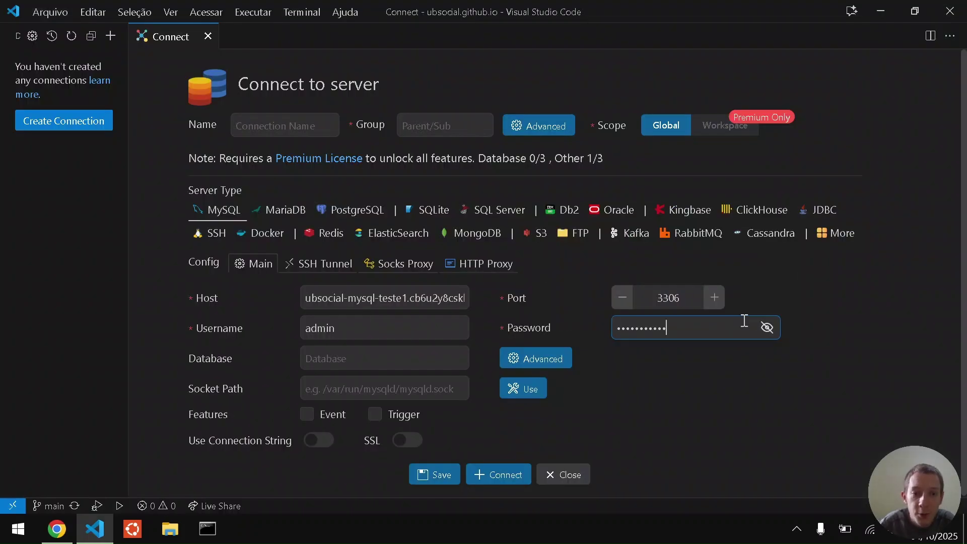
left_click(496, 481)
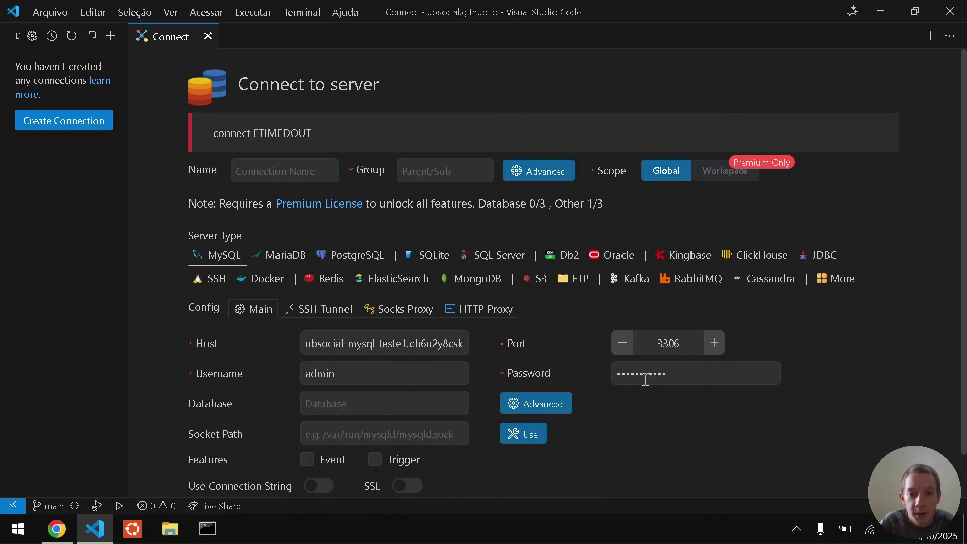
left_click(768, 374)
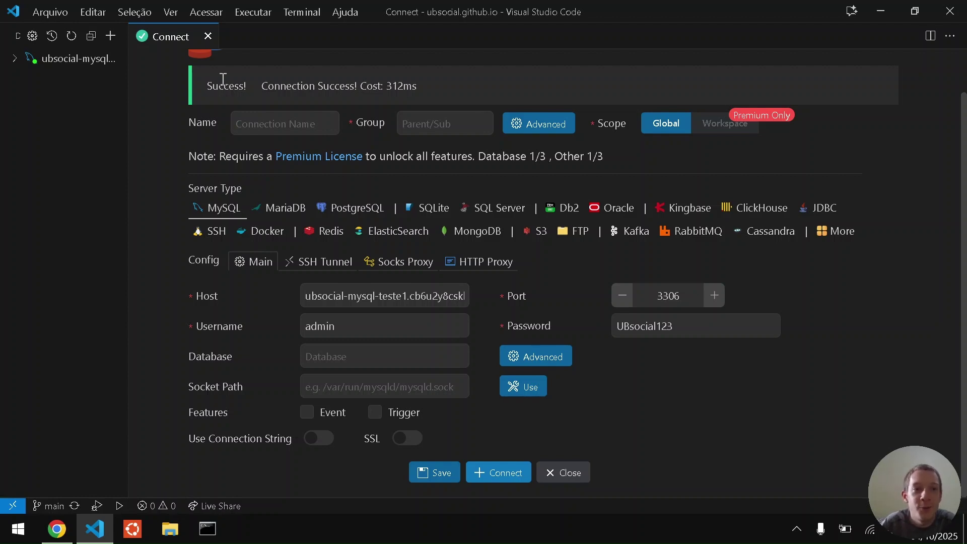
scroll(169, 212, "up", 1)
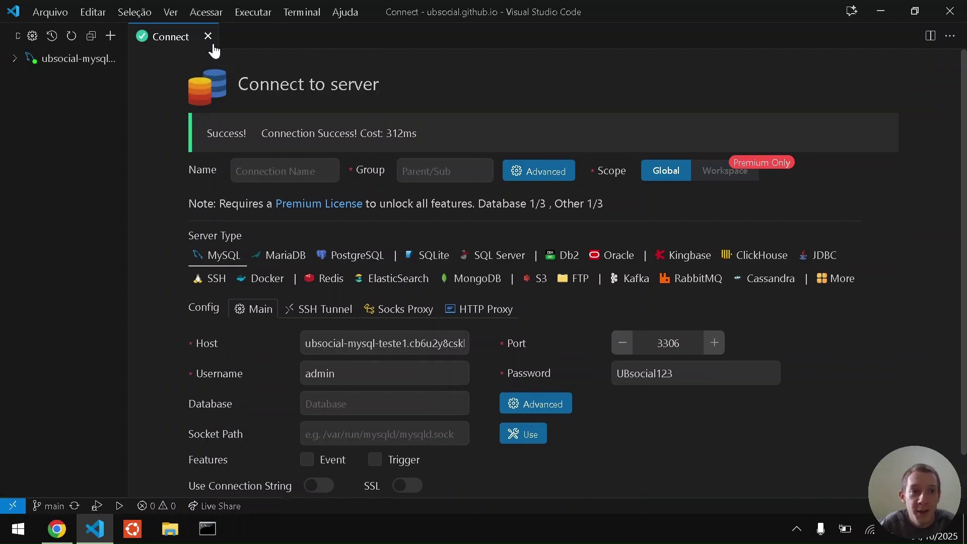
Expand the RDS connection and ubsocialdb1, then open a new query editor for it.
left_click(207, 36)
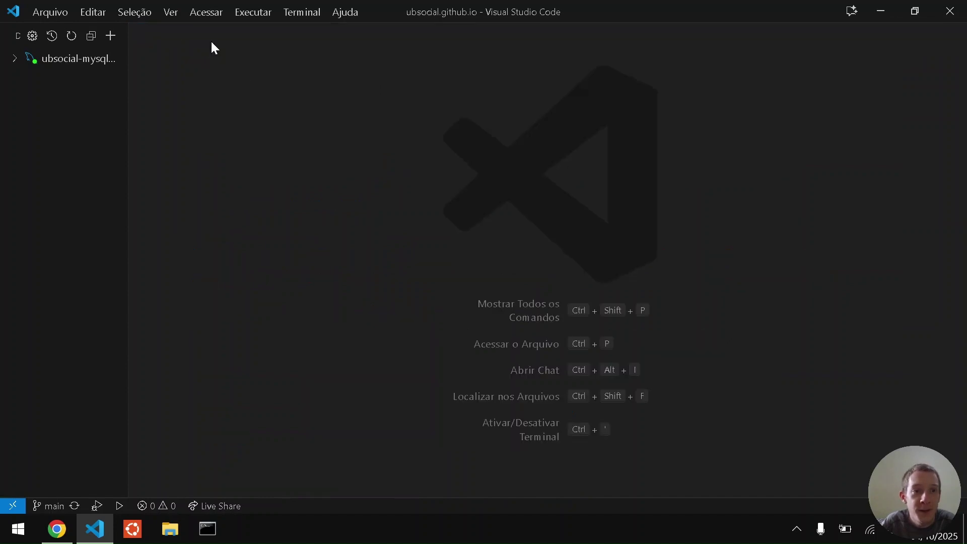
left_click(15, 61)
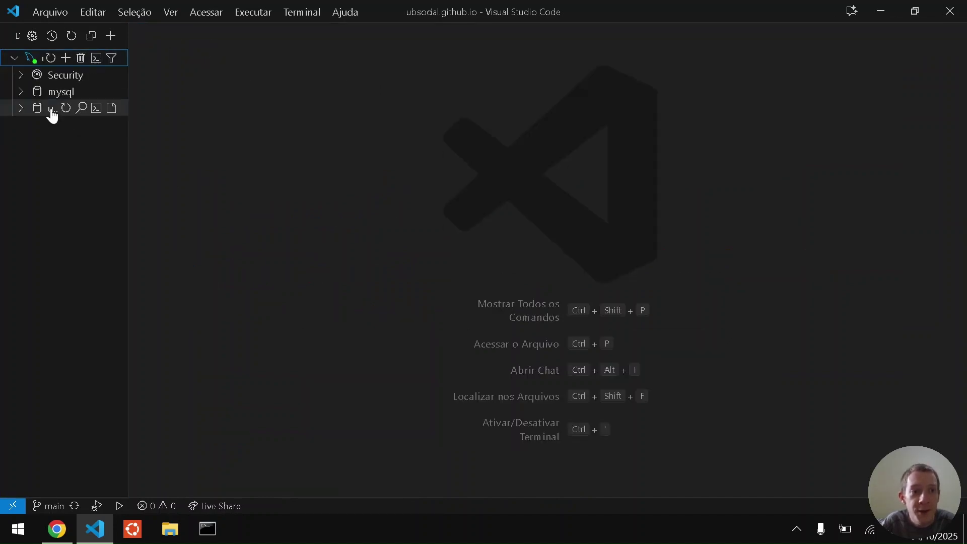
left_click(52, 112)
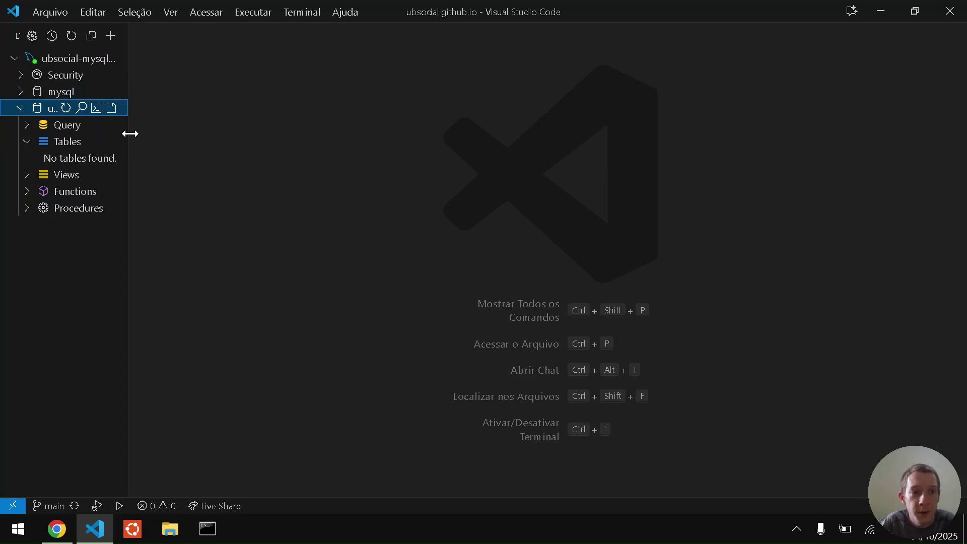
left_click_drag(126, 130, 220, 146)
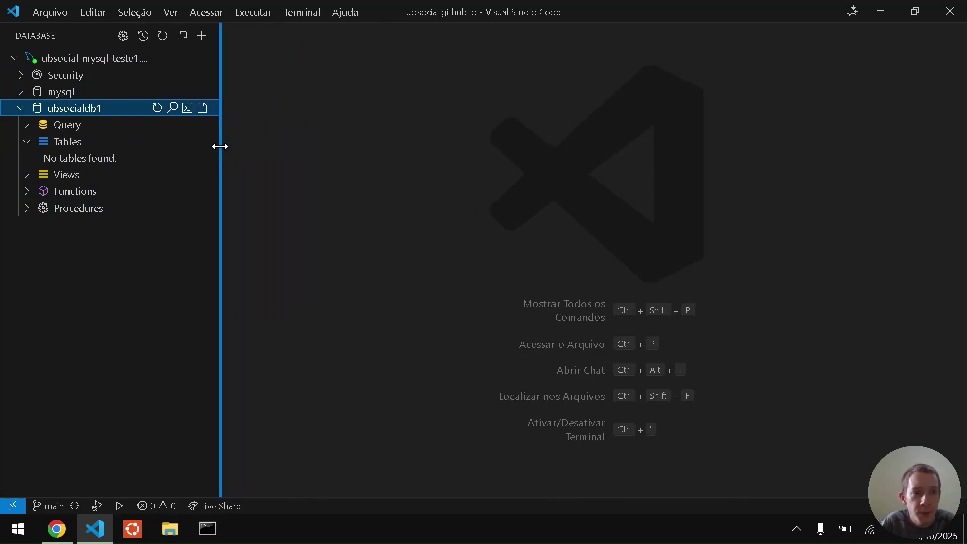
left_click(202, 109)
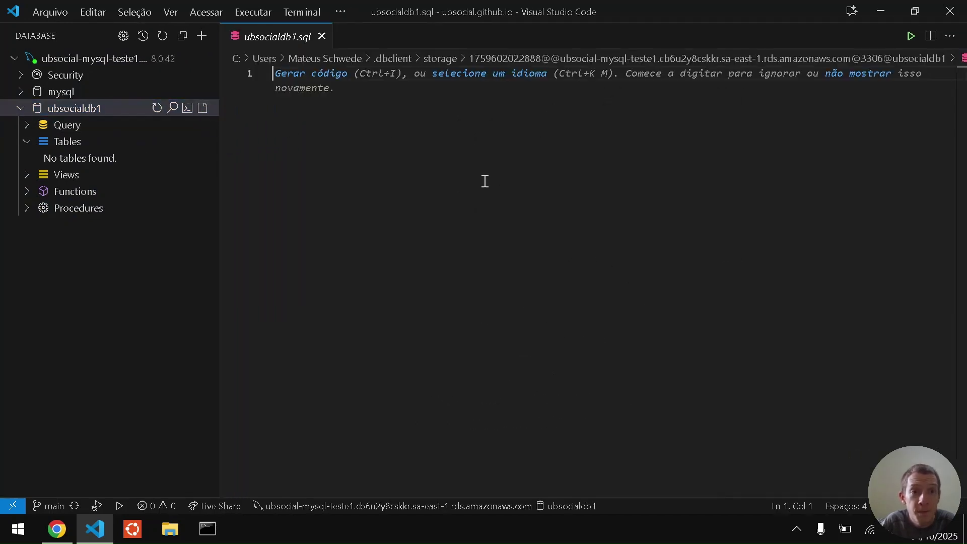
key("ctrl+equal")
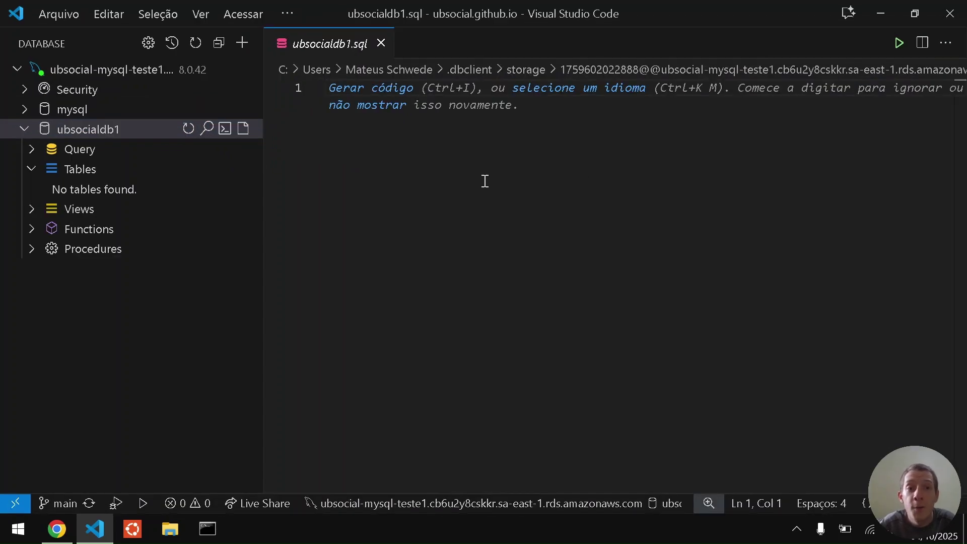
Copy the guide's CREATE TABLE statement from the 'Editor SQL' page.
key("alt+Tab")
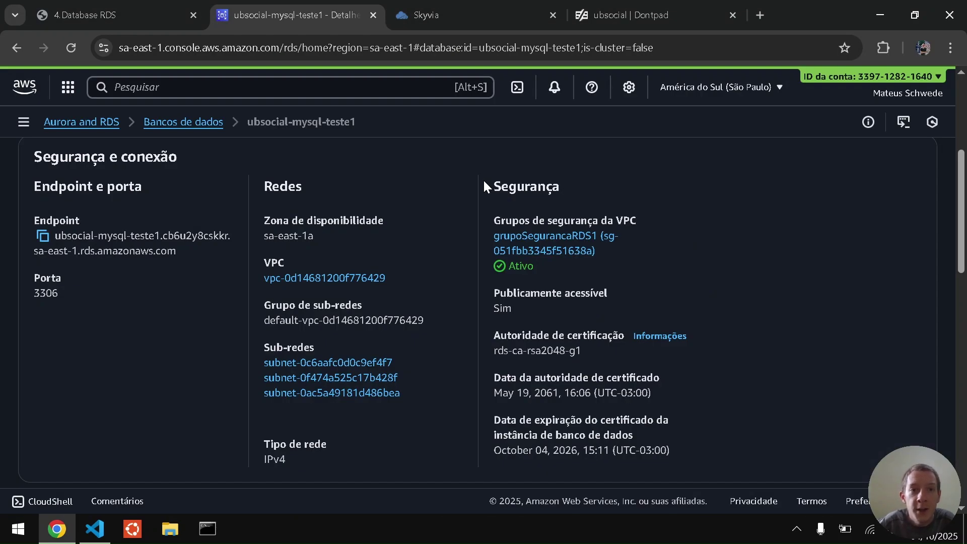
left_click(80, 13)
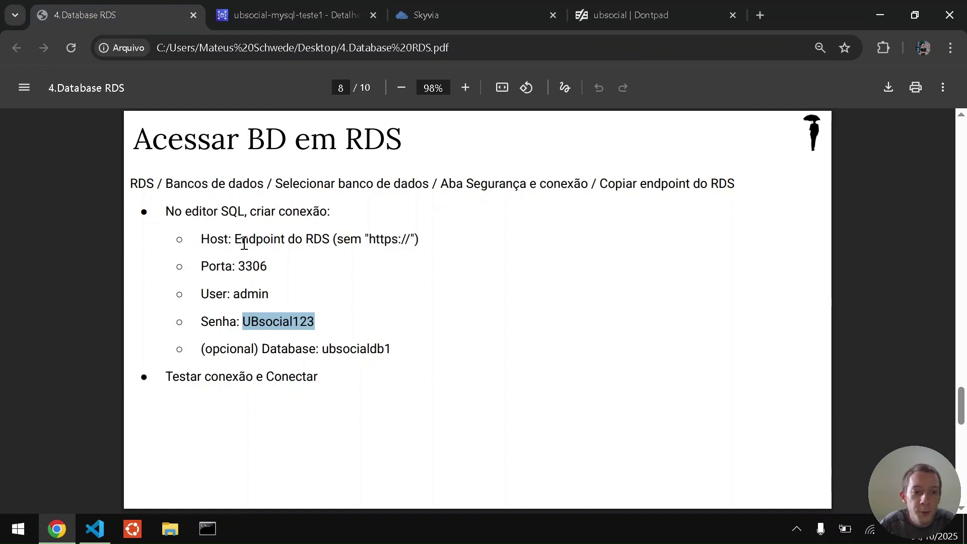
scroll(244, 243, "down", 8)
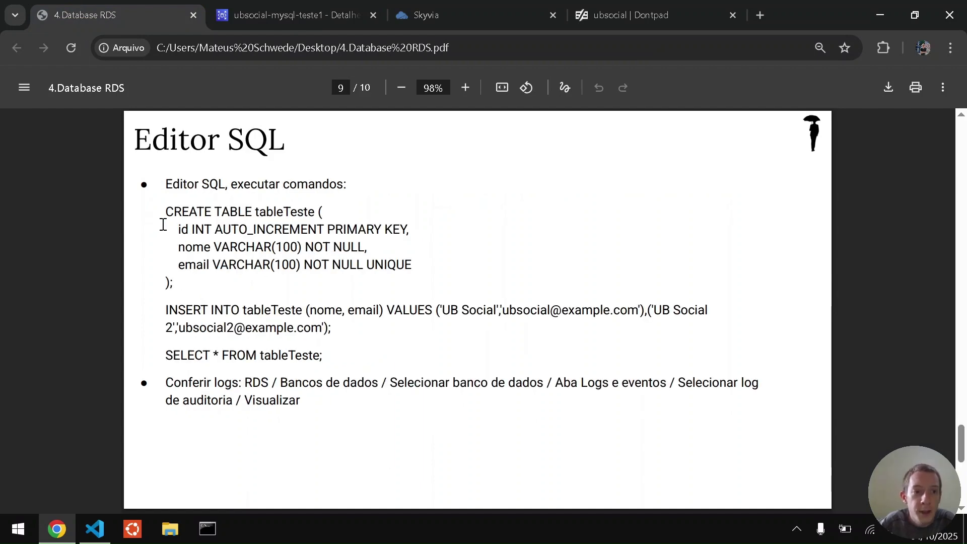
left_click_drag(161, 209, 174, 299)
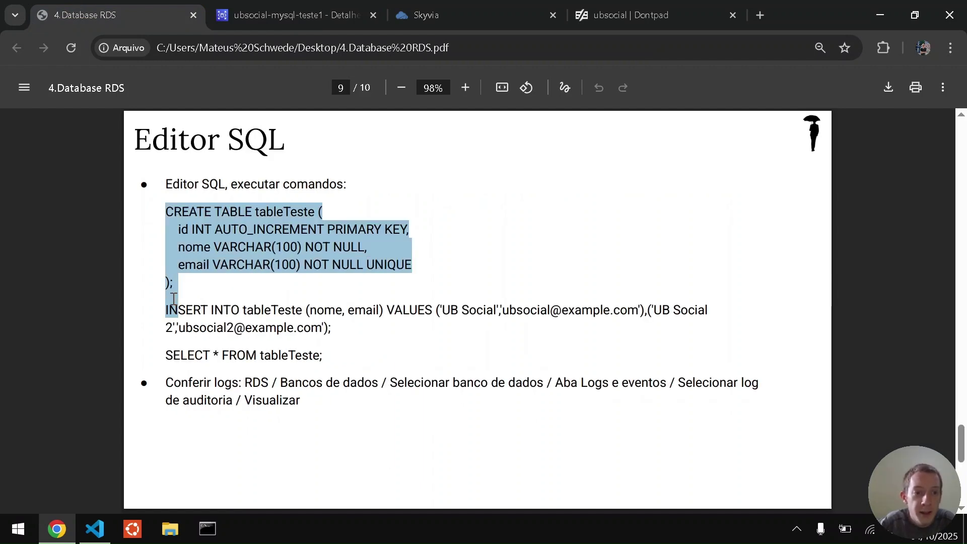
left_click(173, 299)
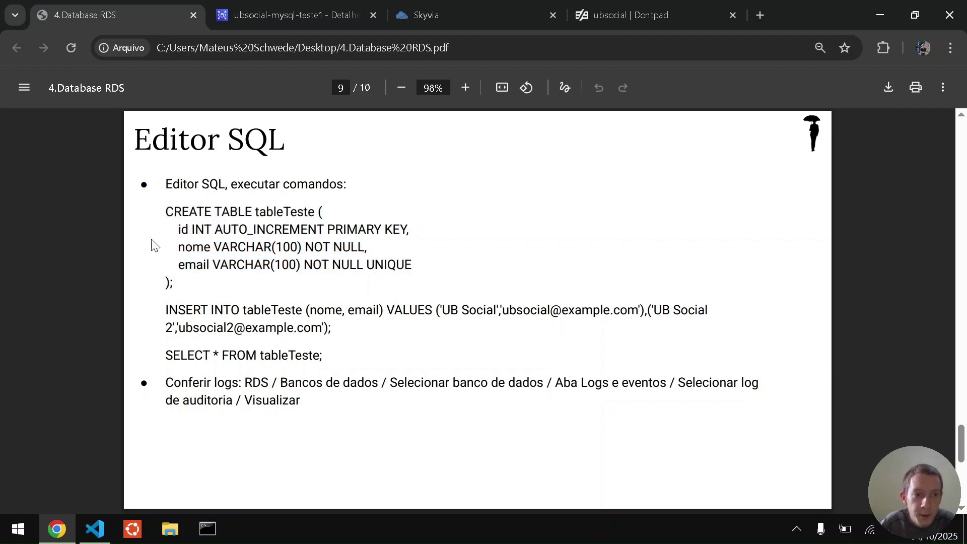
left_click_drag(171, 209, 174, 283)
key("ctrl+c")
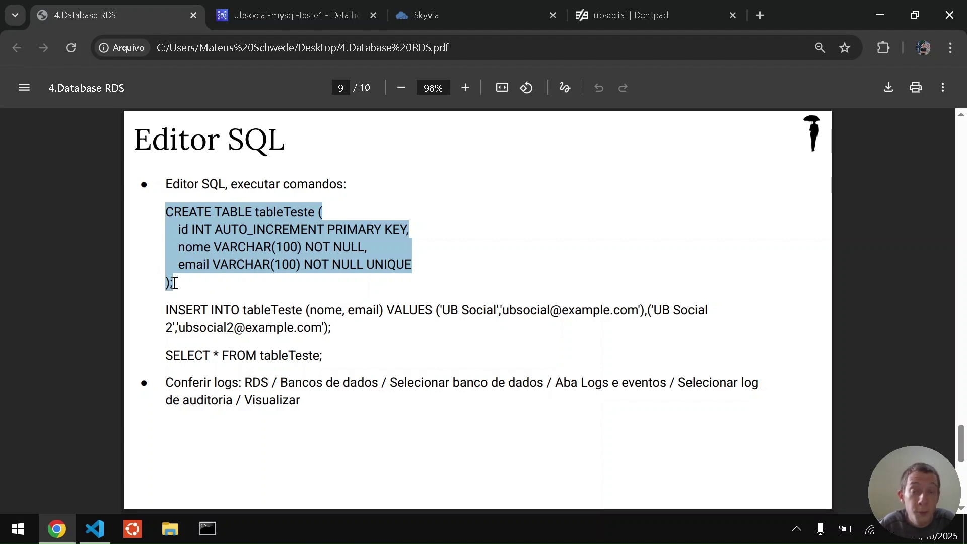
Paste the CREATE TABLE statement into ubsocialdb1.sql and indent its id, nome and email lines.
key("alt+Tab")
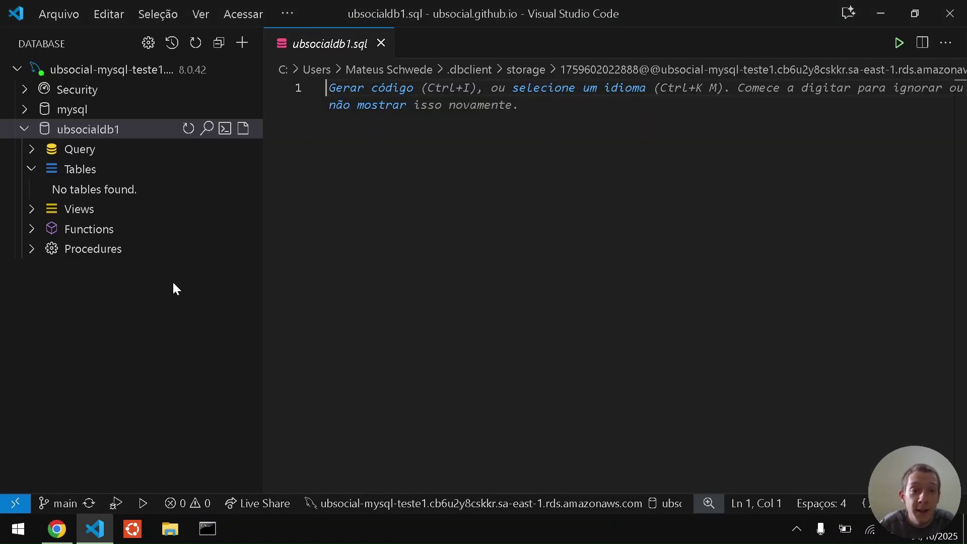
key("ctrl+v")
key("Up")
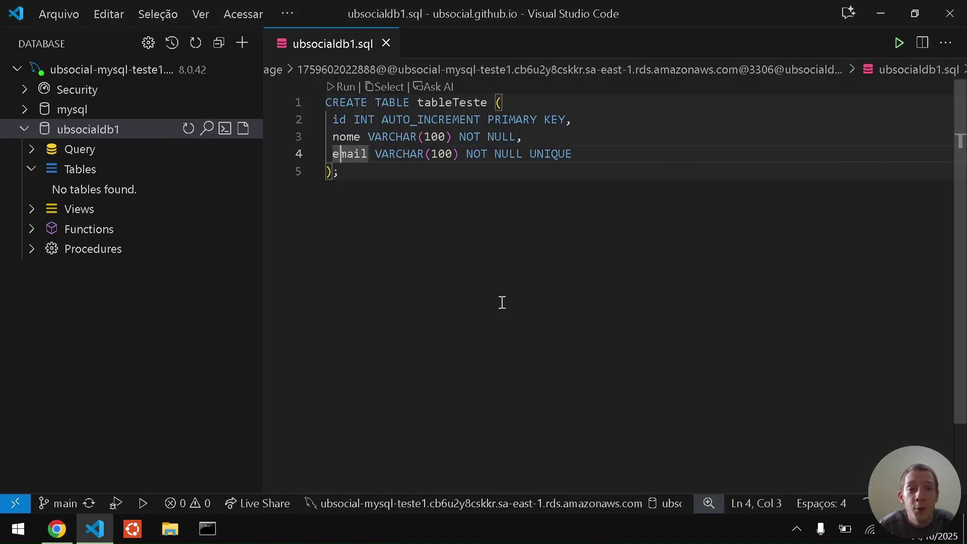
key("Left")
key("Tab")
key("Up")
key("Home")
key("Tab")
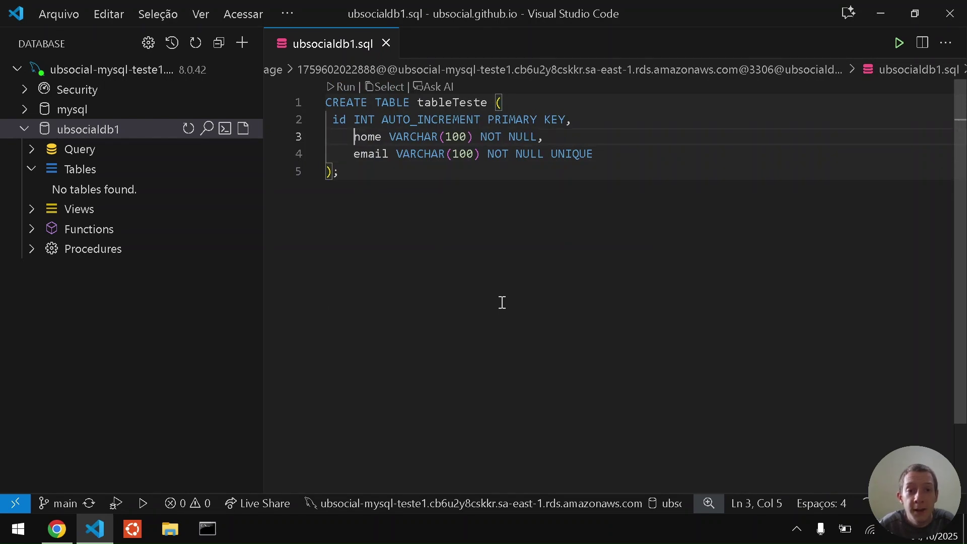
key("Up")
key("Home")
key("Tab")
Run the CREATE TABLE query to create tableTeste, then clear the editor.
key("ctrl+a")
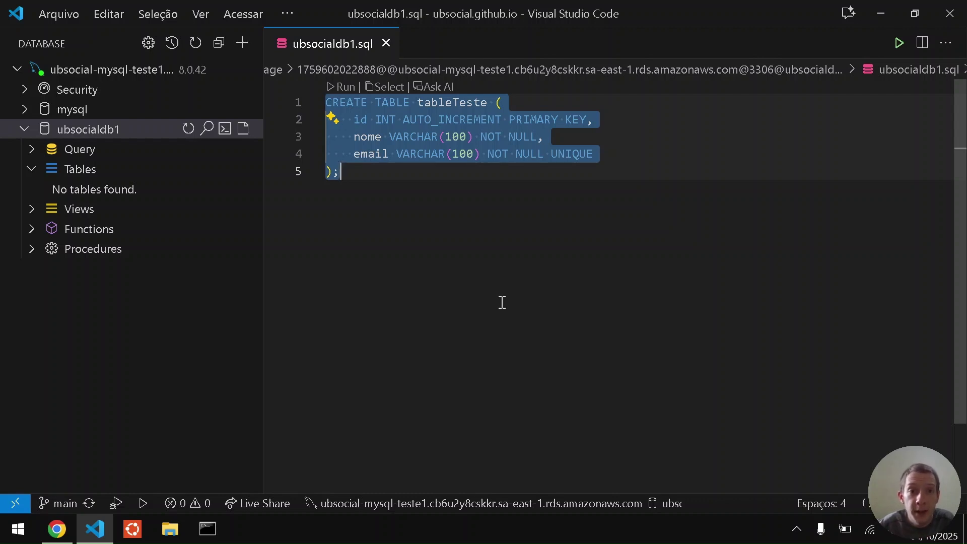
key("ctrl+Return")
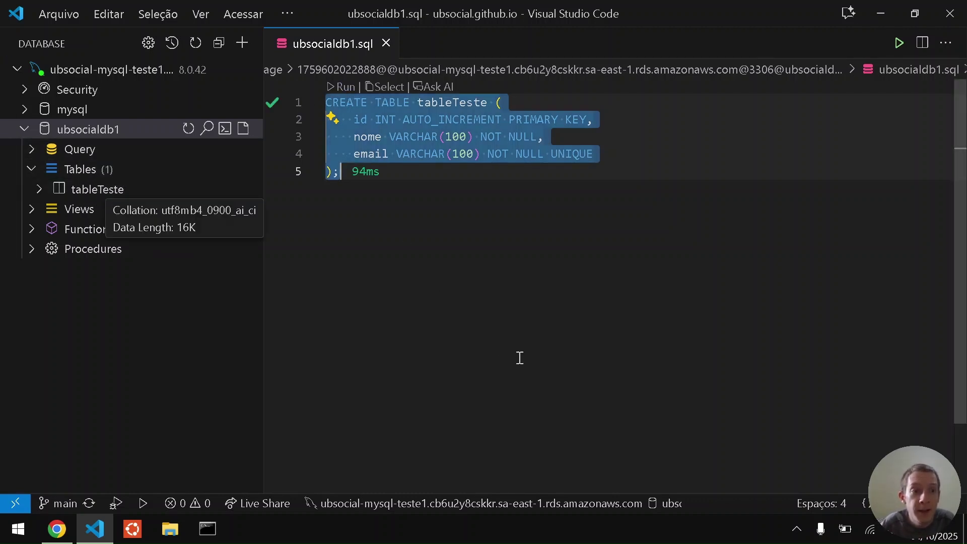
key("Delete")
key("alt+Tab")
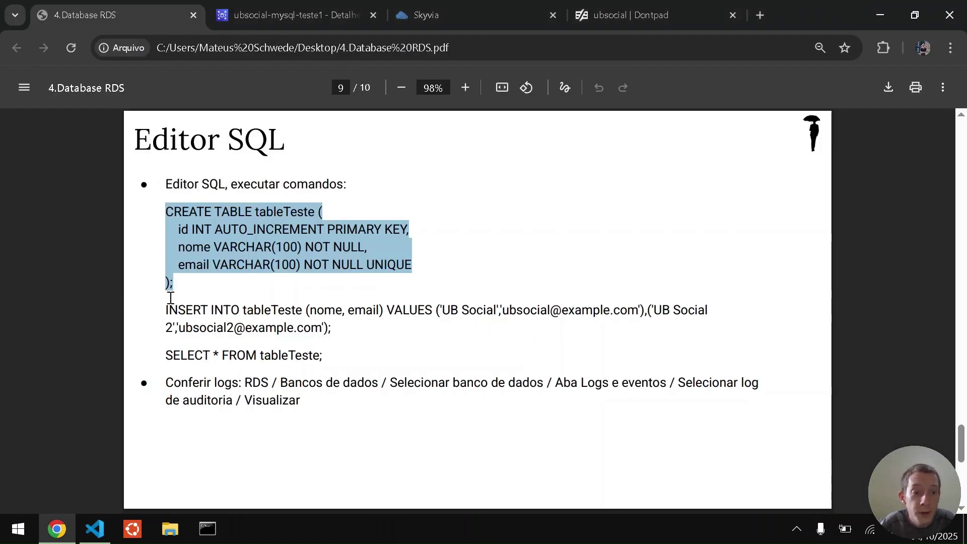
Copy the guide's INSERT statement into ubsocialdb1.sql, join it onto one line, and run it.
left_click_drag(165, 305, 348, 339)
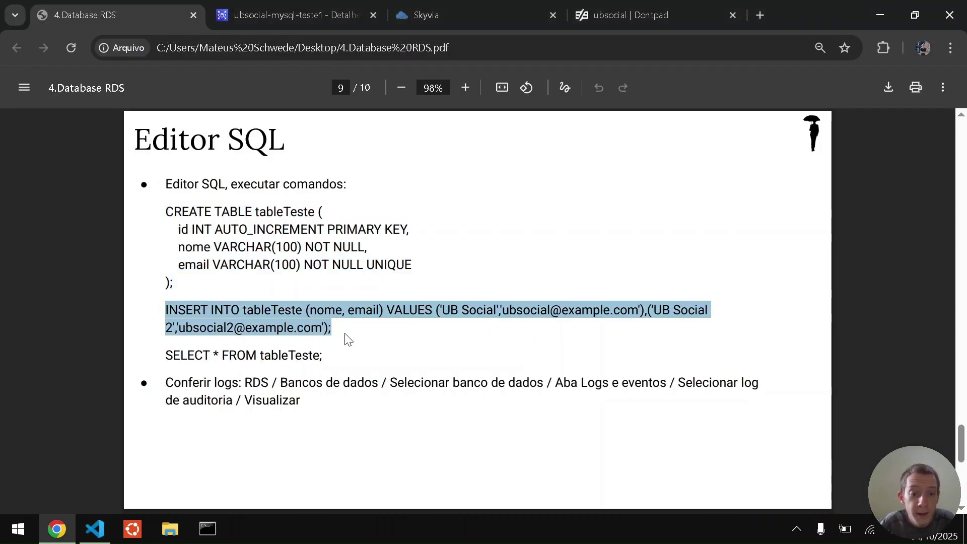
key("ctrl+c")
key("alt+Tab")
key("ctrl+v")
key("Home")
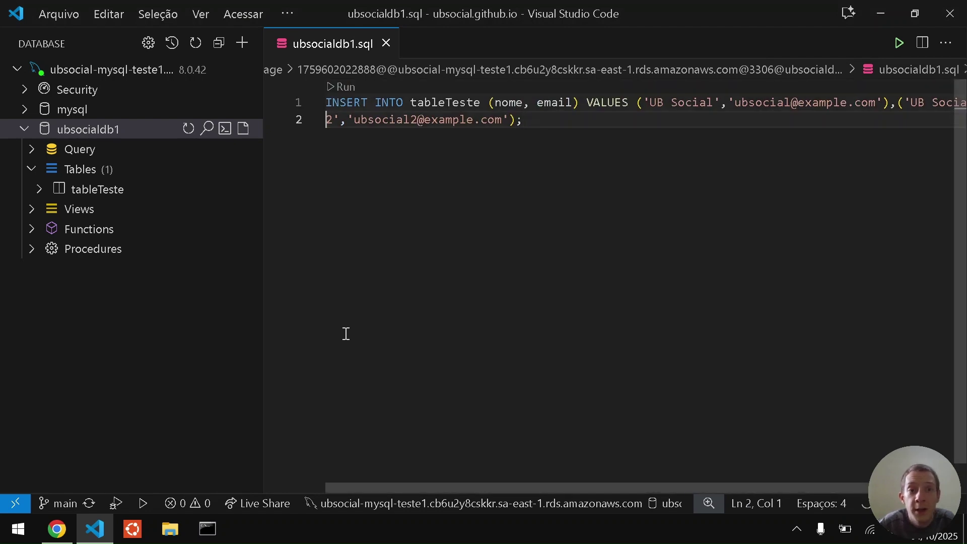
key("BackSpace")
key("alt+z")
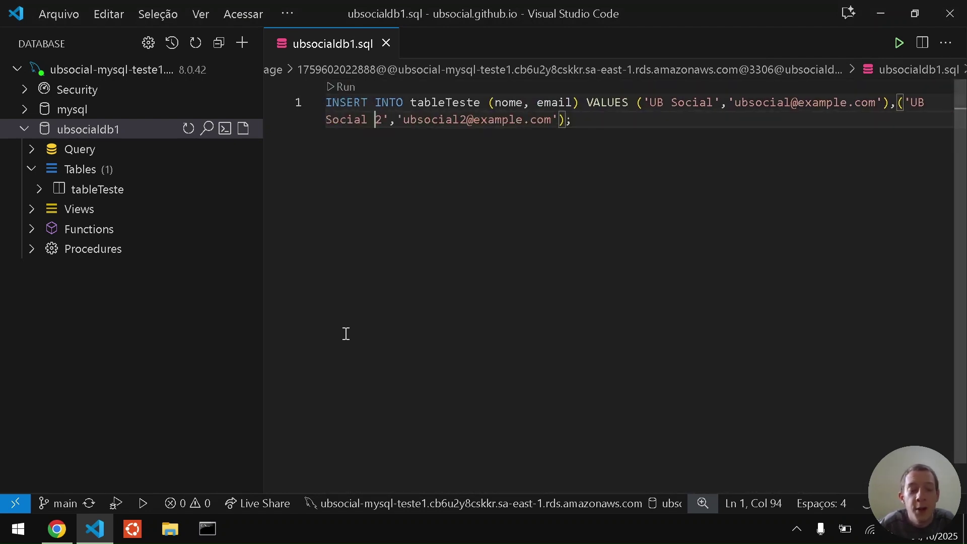
key("ctrl+Return")
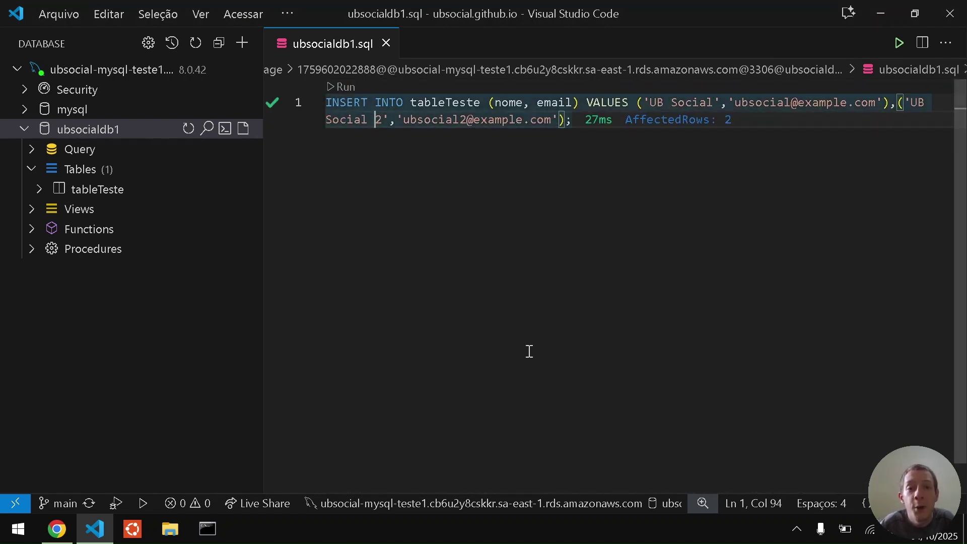
key("ctrl+a")
key("ctrl+z")
Run SELECT * FROM tableTeste; to confirm both UB Social rows, then close the editor.
key("alt+Tab")
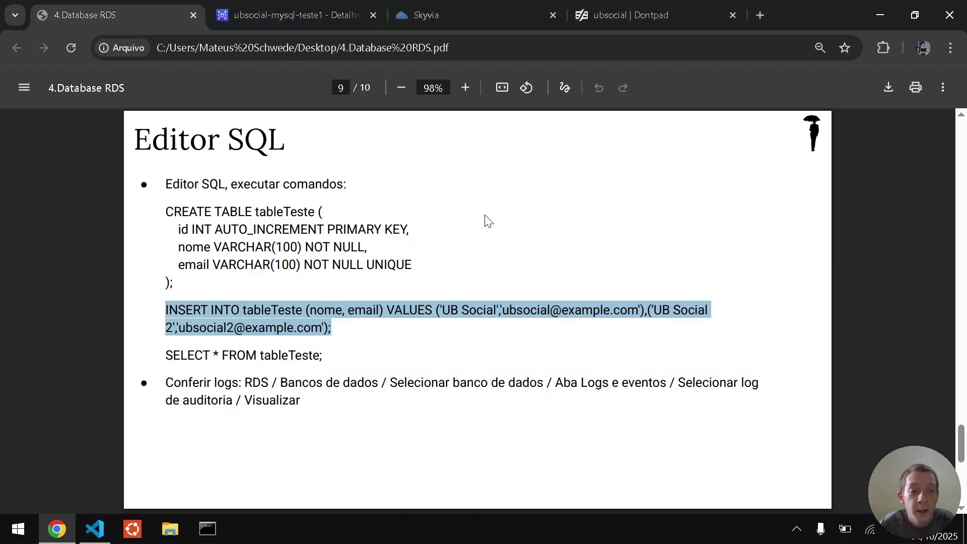
key("alt+Tab")
type("SEEL")
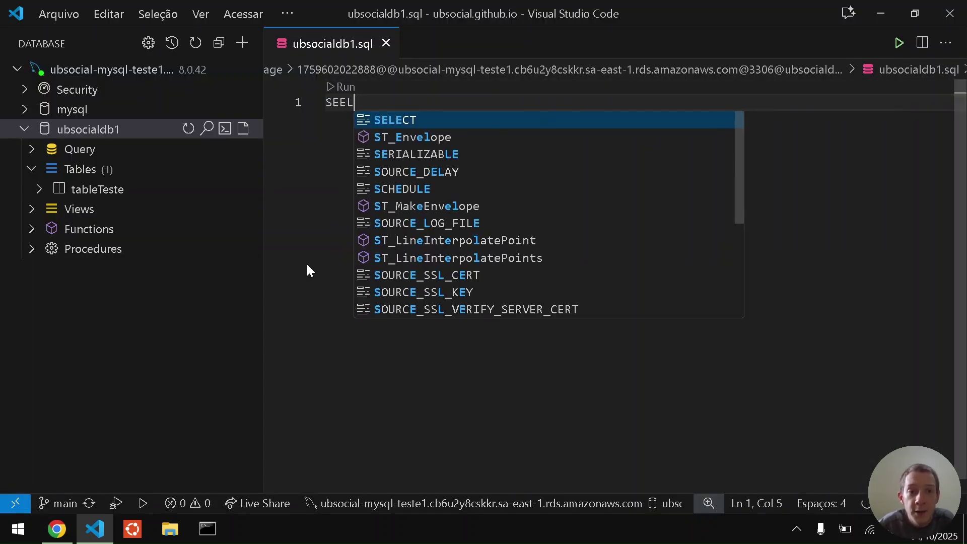
key("Return")
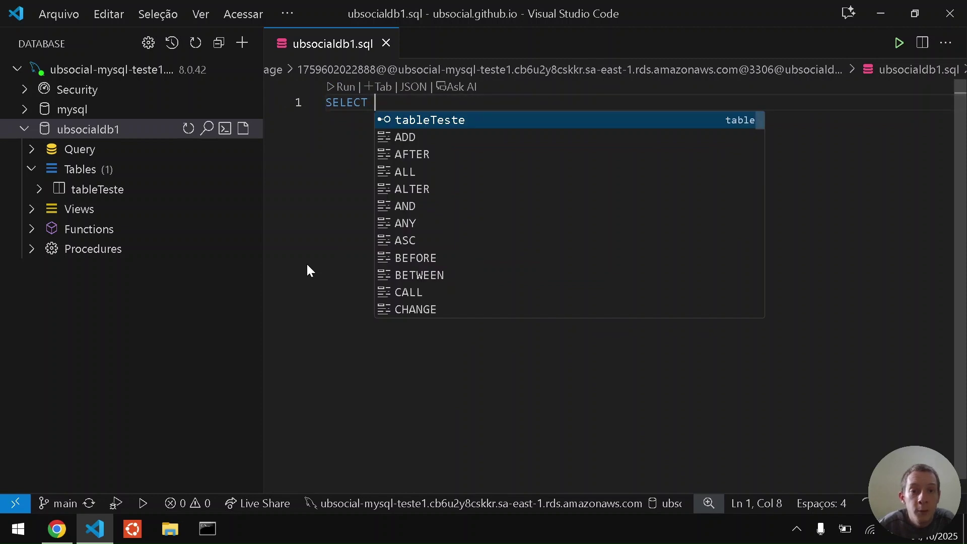
key("Return")
key("End")
key("ctrl+Return")
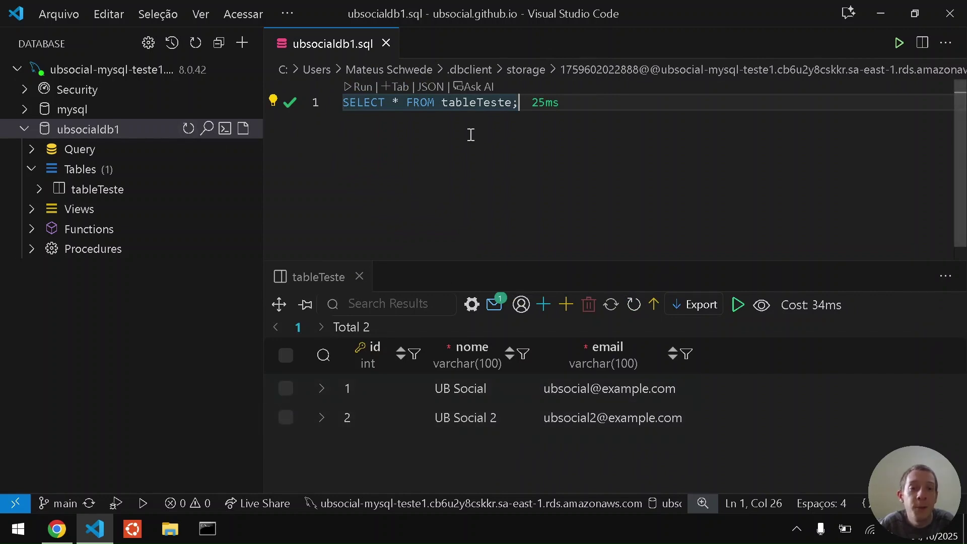
key("ctrl+w")
key("ctrl+w")
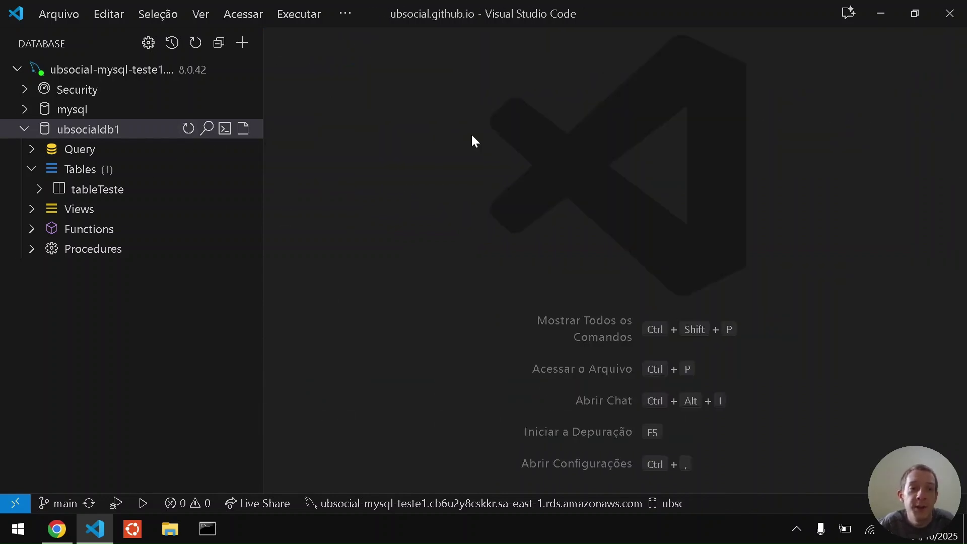
Scroll through the RDS instance's Logs e eventos tab, then go to the Skyvia Objects page.
key("alt+Tab")
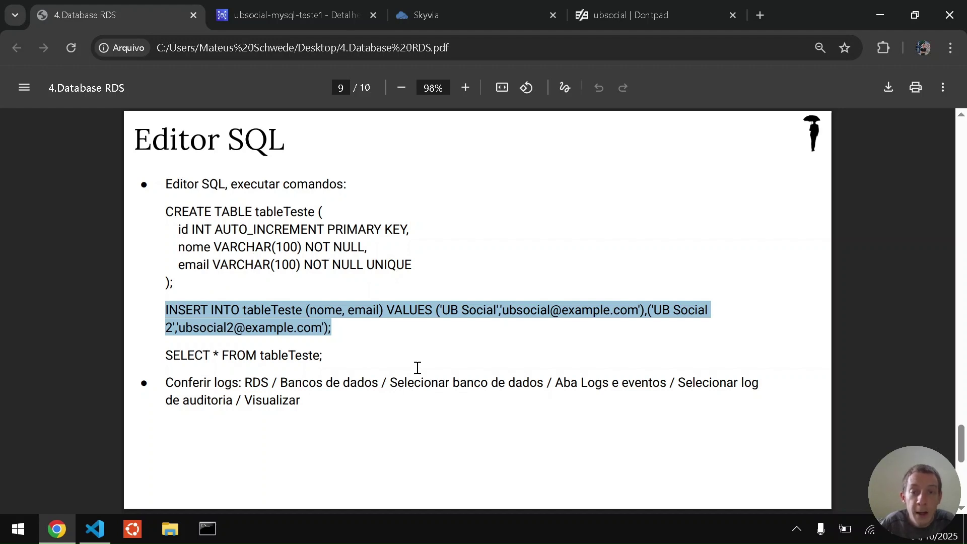
key("ctrl+Tab")
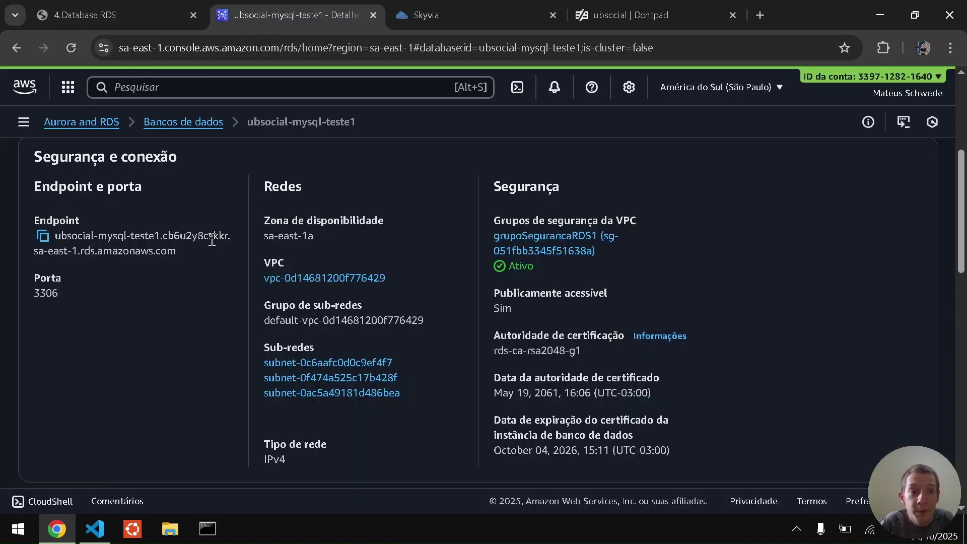
scroll(212, 241, "up", 3)
left_click(362, 271)
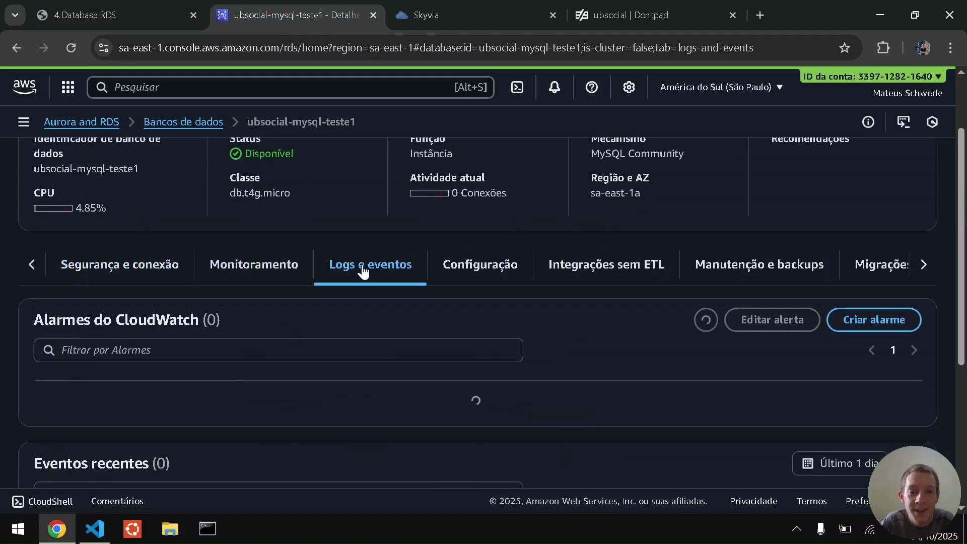
scroll(362, 267, "down", 6)
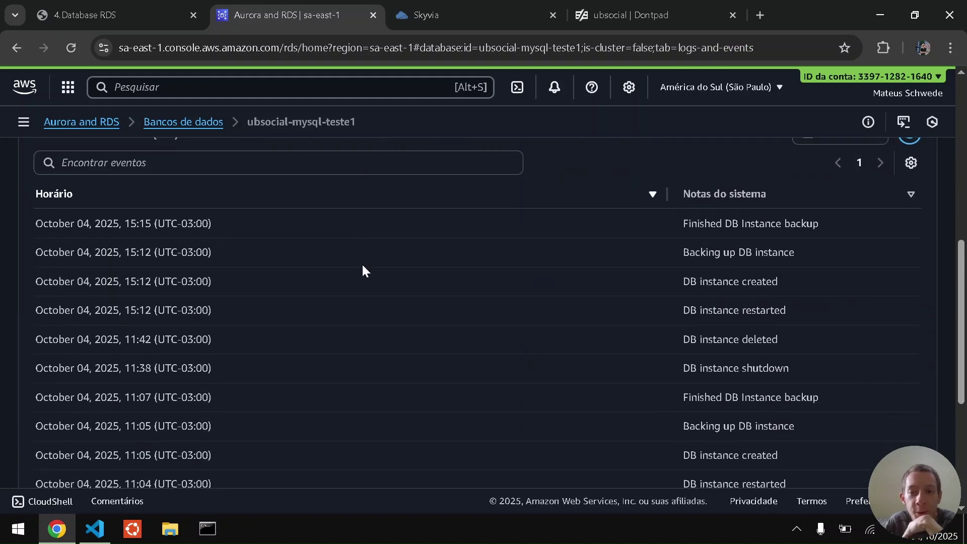
scroll(624, 337, "down", 5)
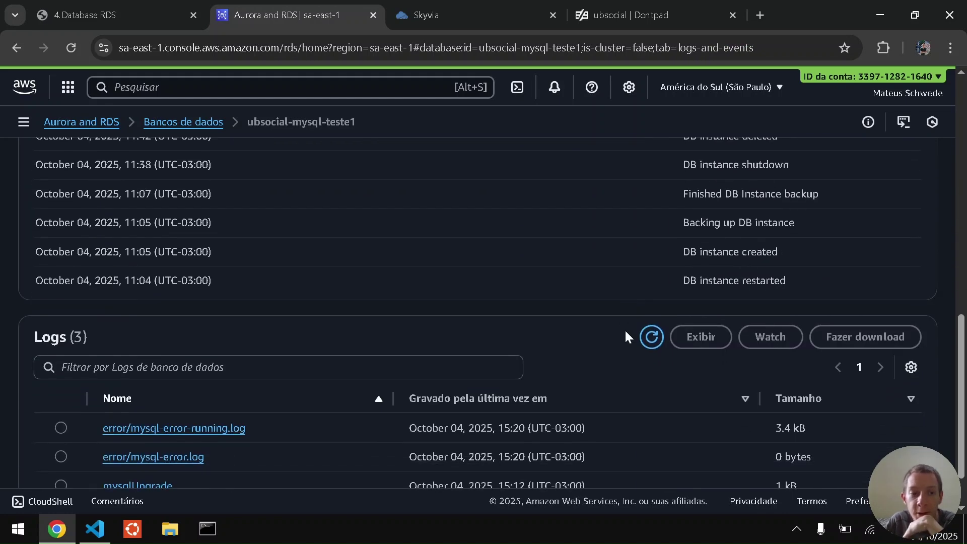
scroll(584, 386, "up", 9)
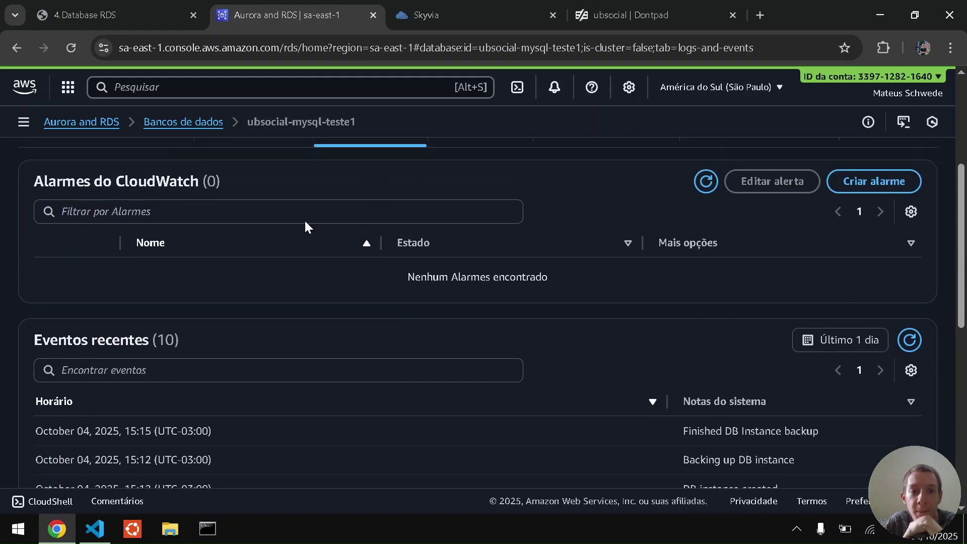
scroll(313, 173, "up", 2)
left_click(487, 7)
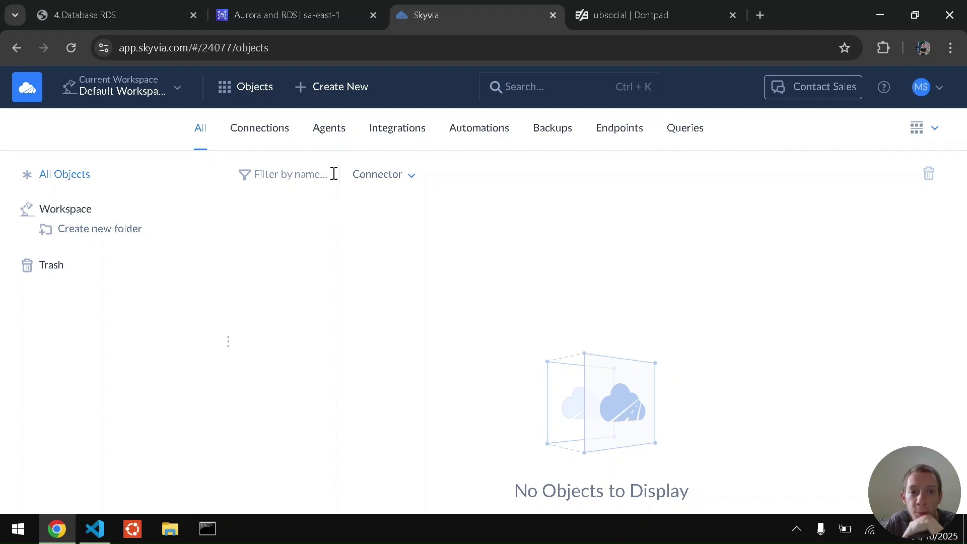
Create a new SQL query, Query 1, from the Create New menu.
left_click(310, 95)
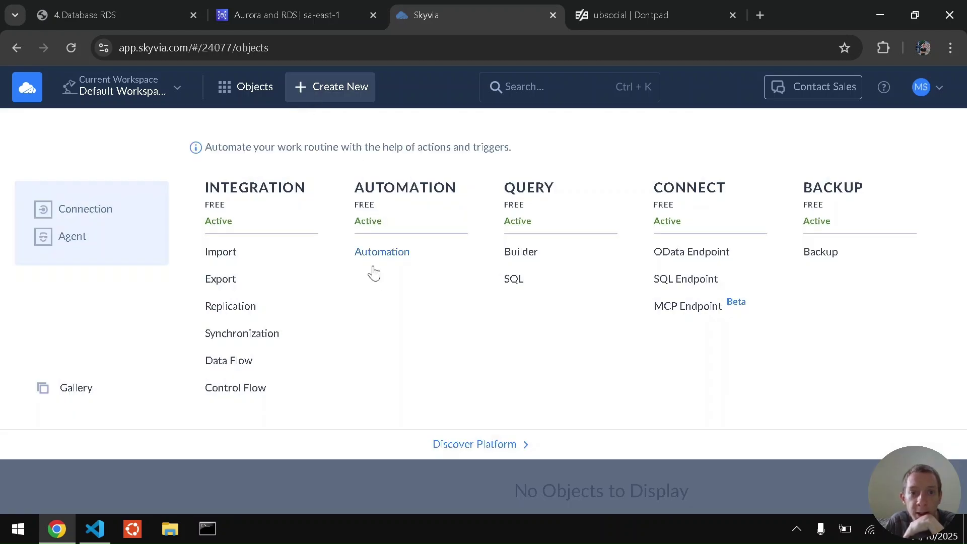
left_click(514, 280)
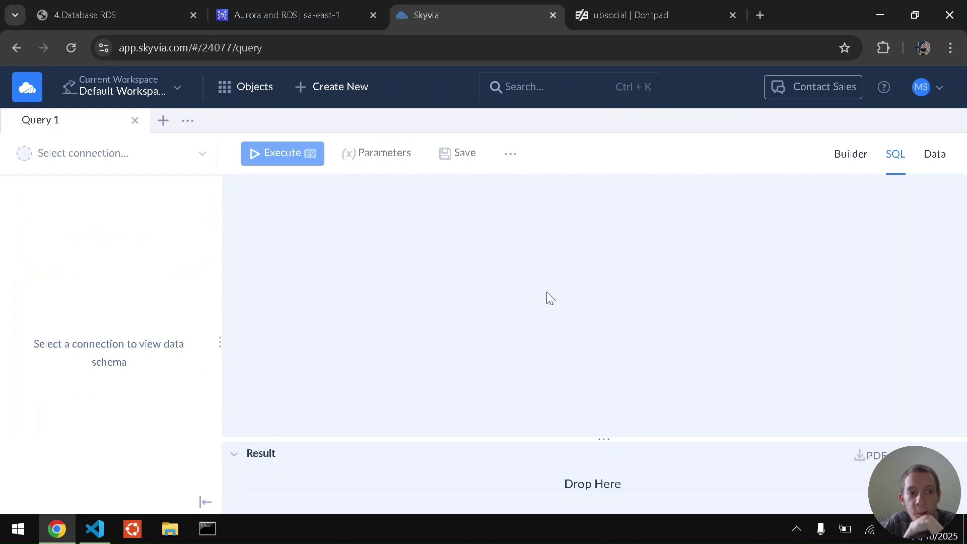
Start a new connection from the query's connection dropdown, choosing the MySQL connector.
left_click(203, 156)
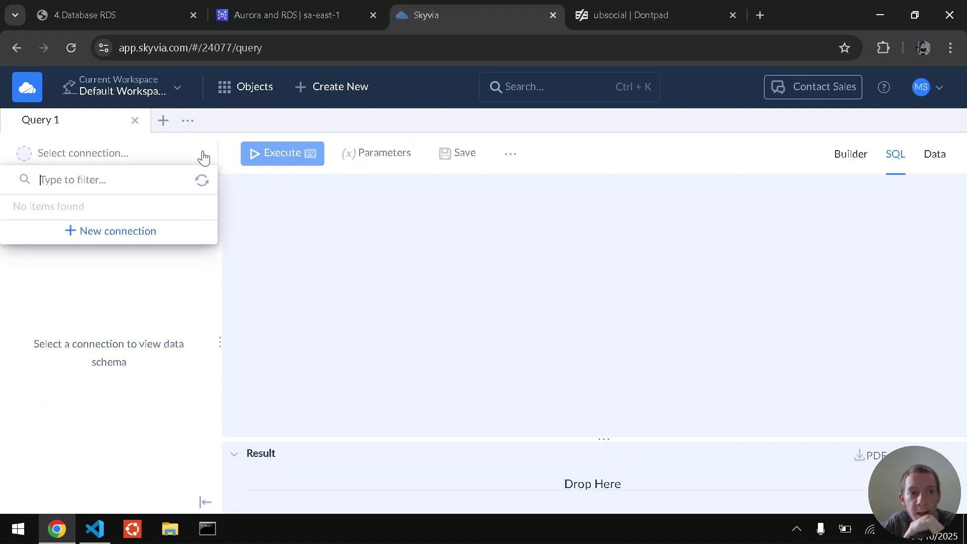
left_click(159, 233)
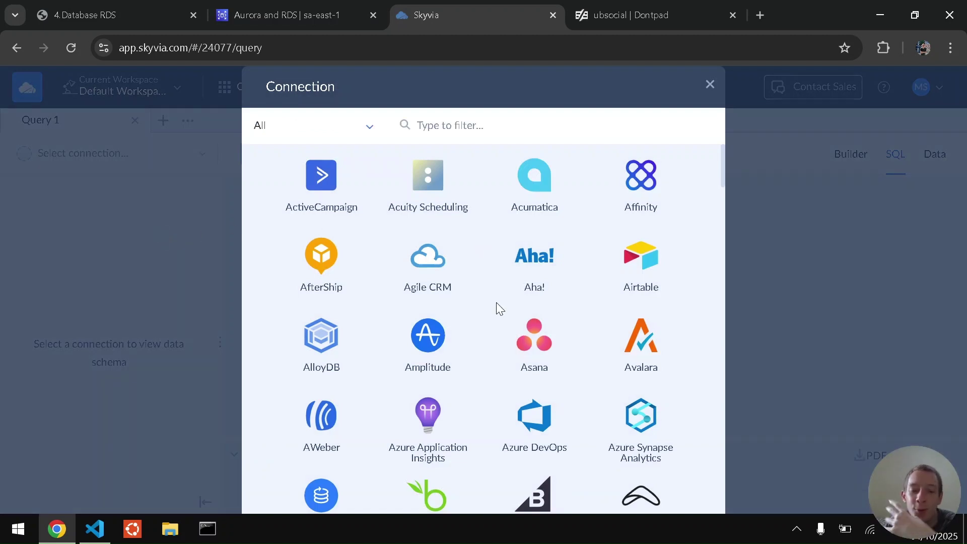
scroll(496, 302, "down", 1)
scroll(496, 302, "up", 1)
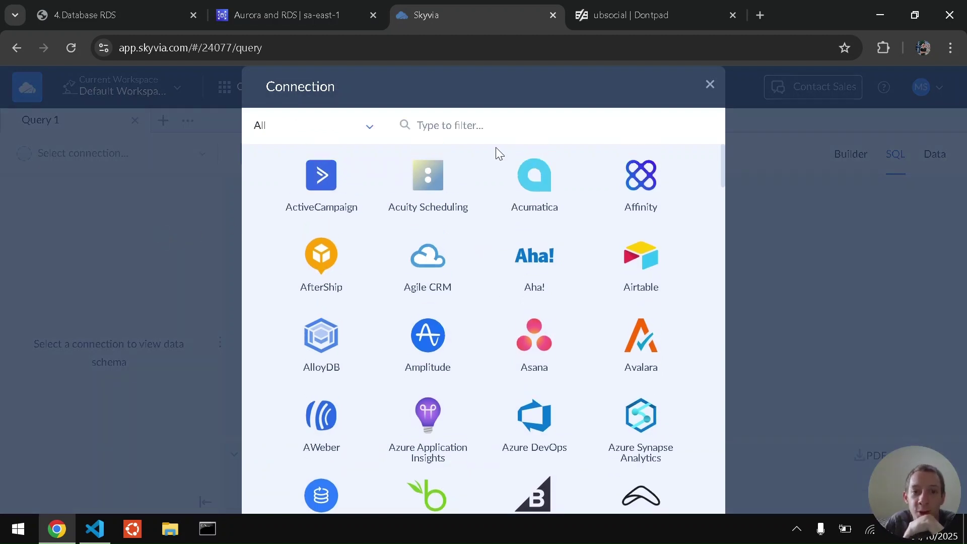
type("mysq")
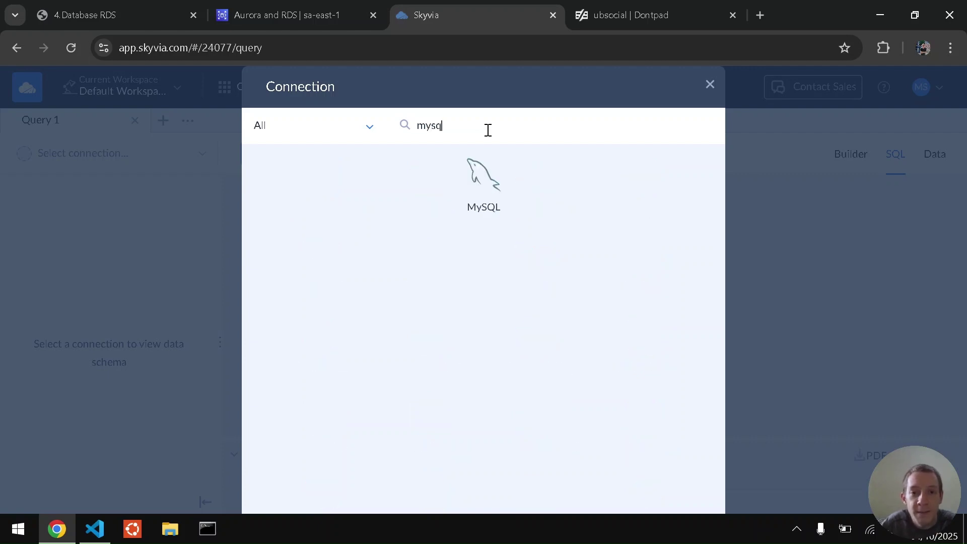
left_click(482, 182)
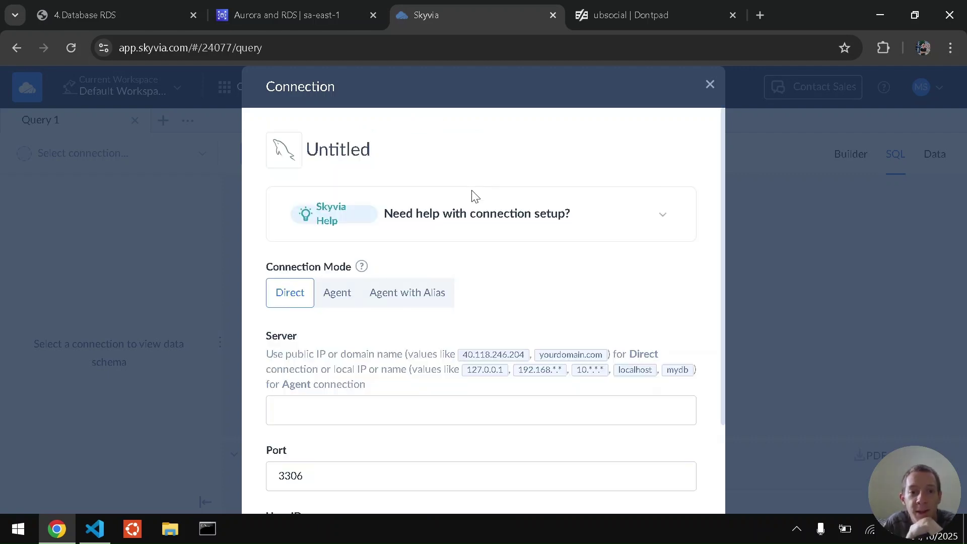
Copy the RDS database endpoint and paste it into the connection's Server field.
left_click(338, 405)
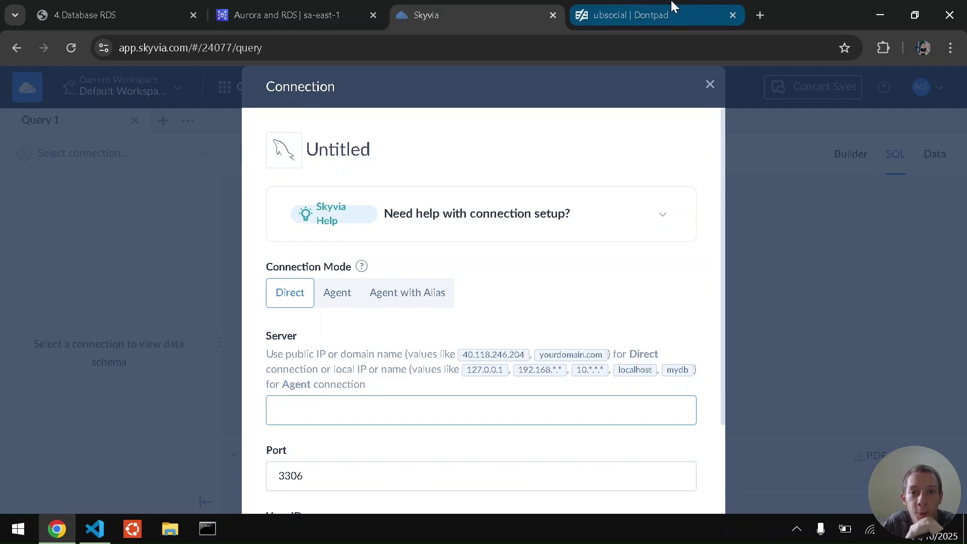
left_click(670, 6)
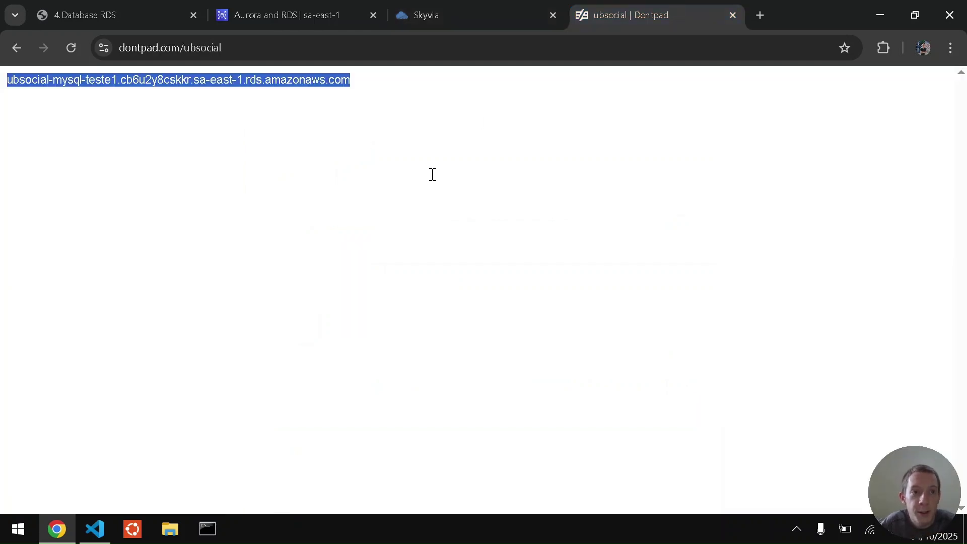
left_click(319, 7)
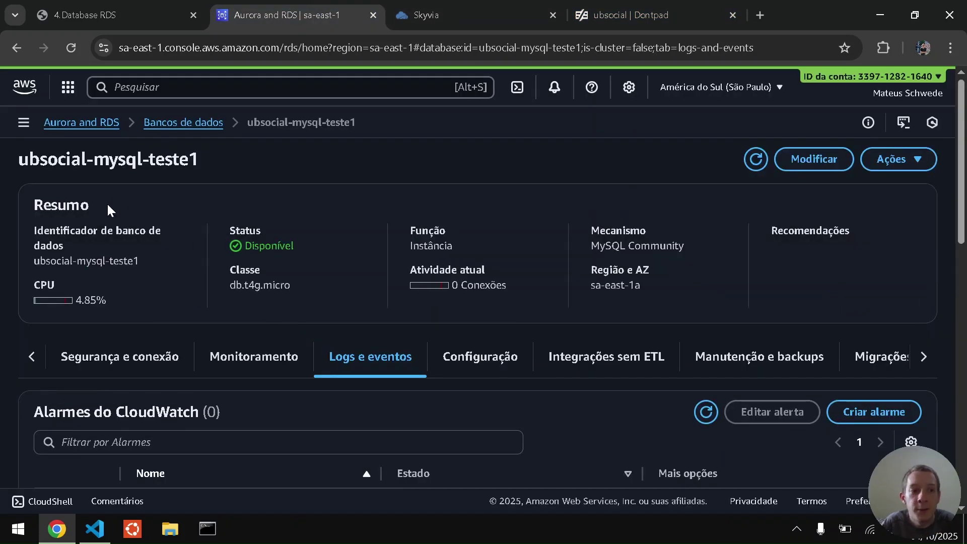
left_click(122, 363)
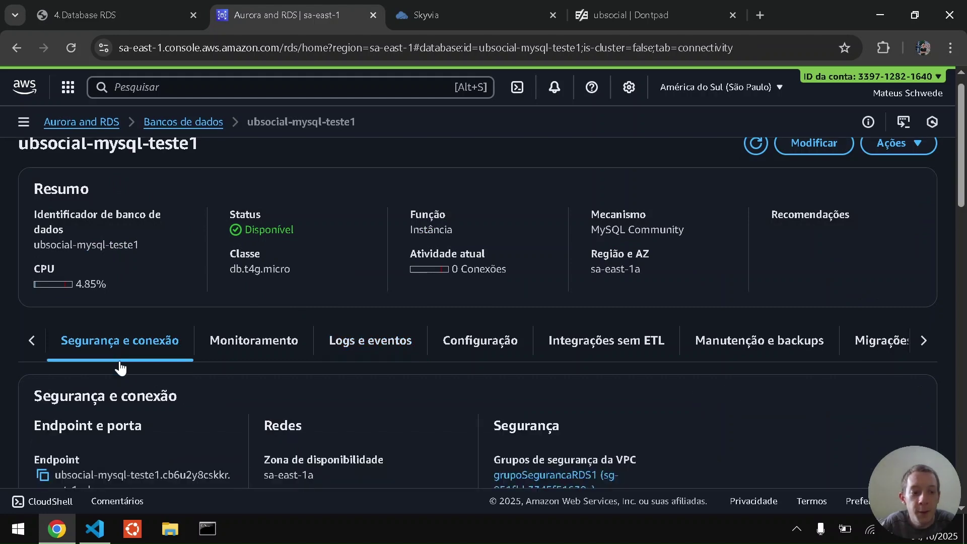
left_click(42, 414)
key("alt+Tab")
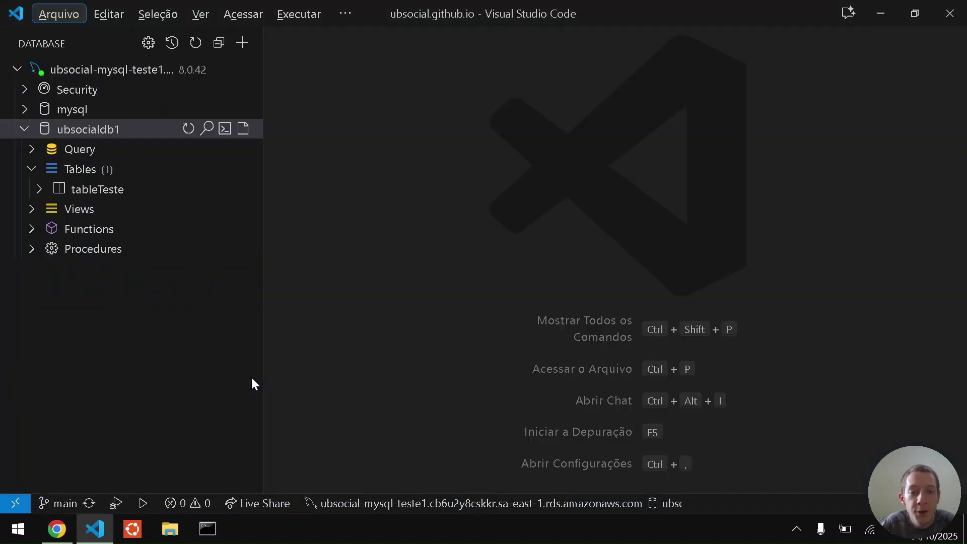
key("alt+Tab")
key("ctrl+Tab")
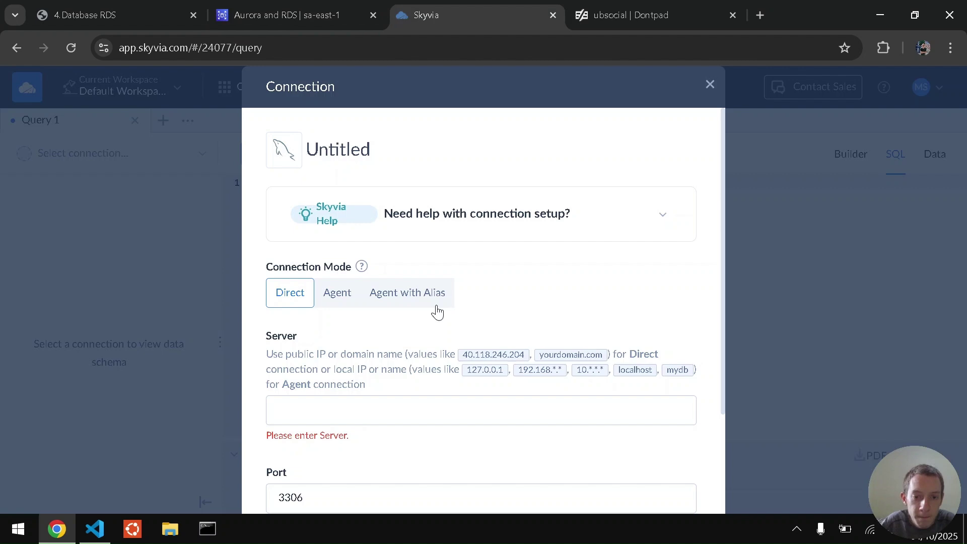
left_click(498, 421)
key("ctrl+v")
Enter user admin and paste the database password copied from the course PDF.
scroll(500, 429, "down", 2)
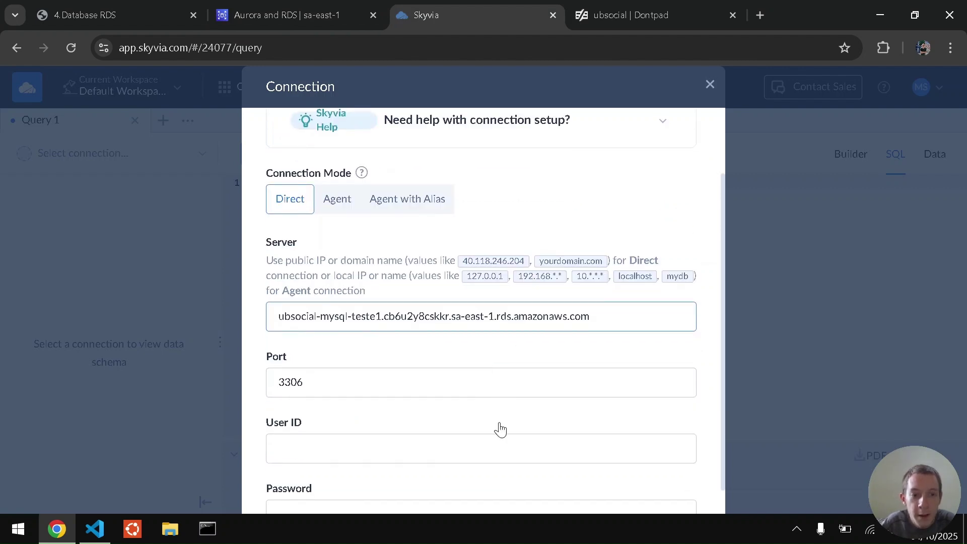
left_click(428, 445)
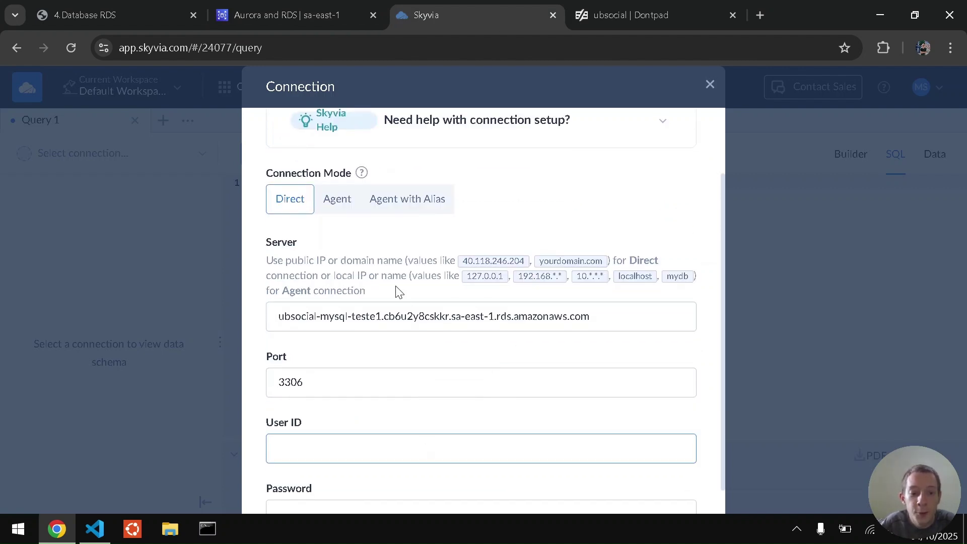
type("admin")
scroll(400, 292, "down", 2)
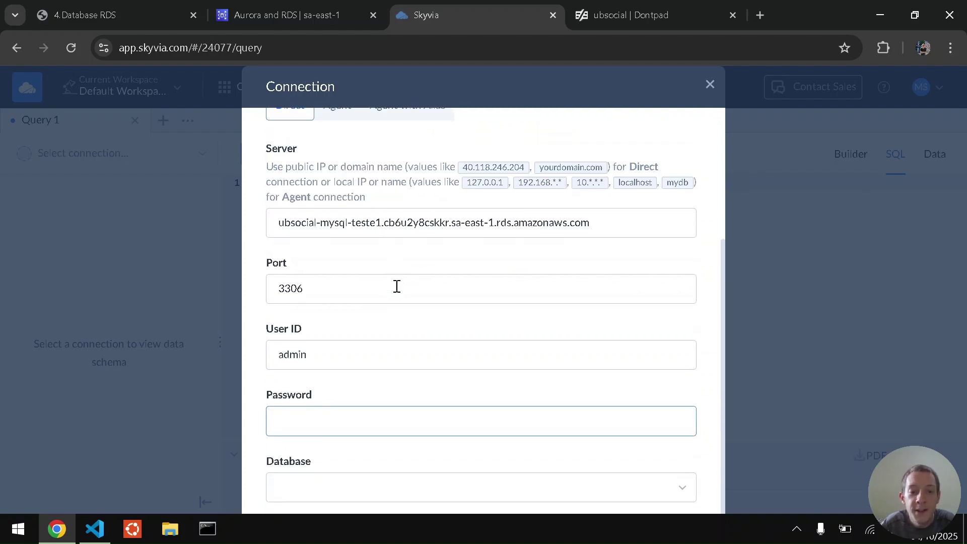
left_click(123, 7)
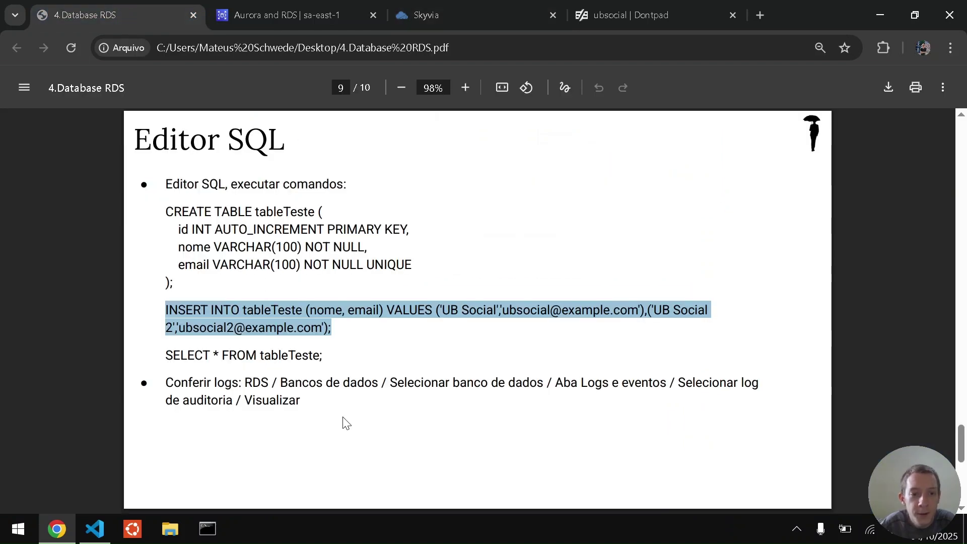
scroll(341, 420, "up", 8)
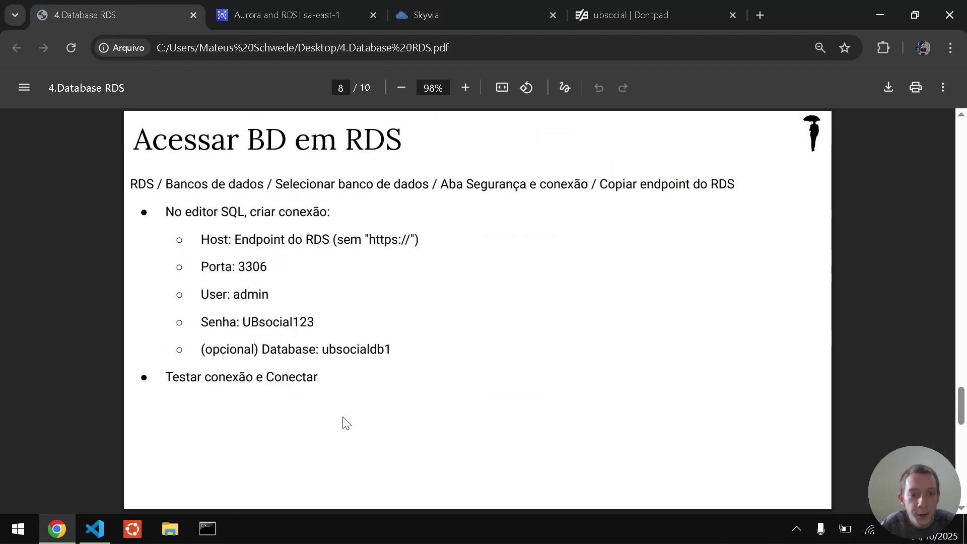
double_click(282, 322)
key("ctrl+c")
key("ctrl+Tab")
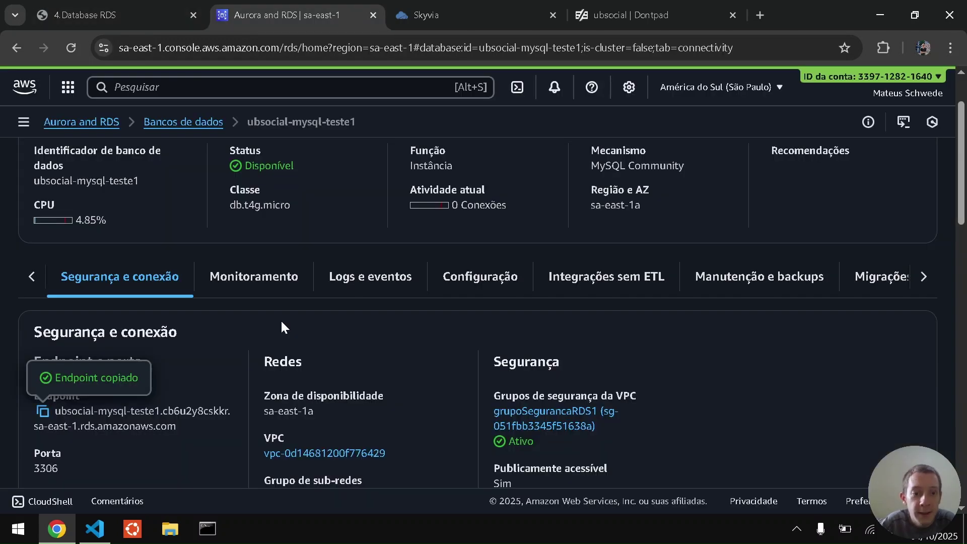
key("ctrl+Tab")
key("ctrl+v")
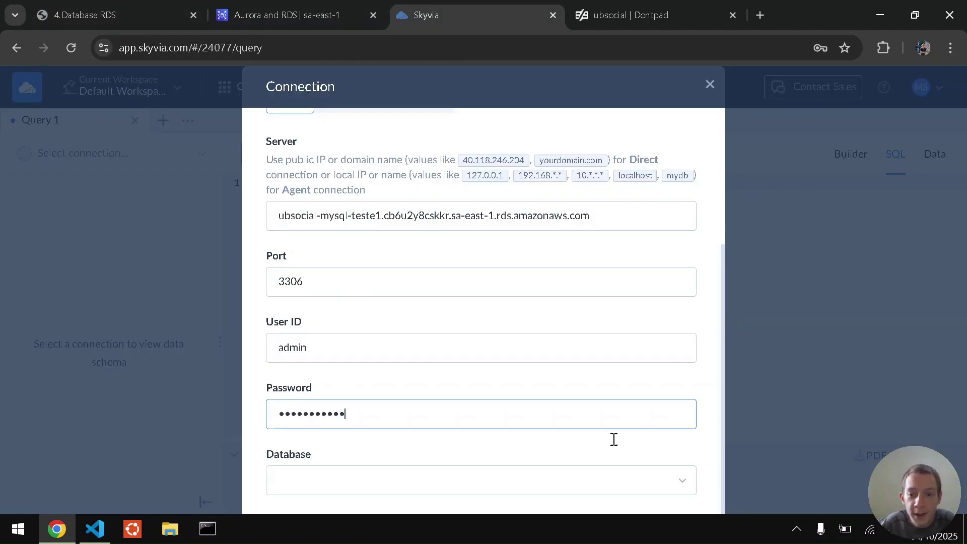
Select database ubsocialdb1 and create the MySQL connection.
key("ctrl+minus")
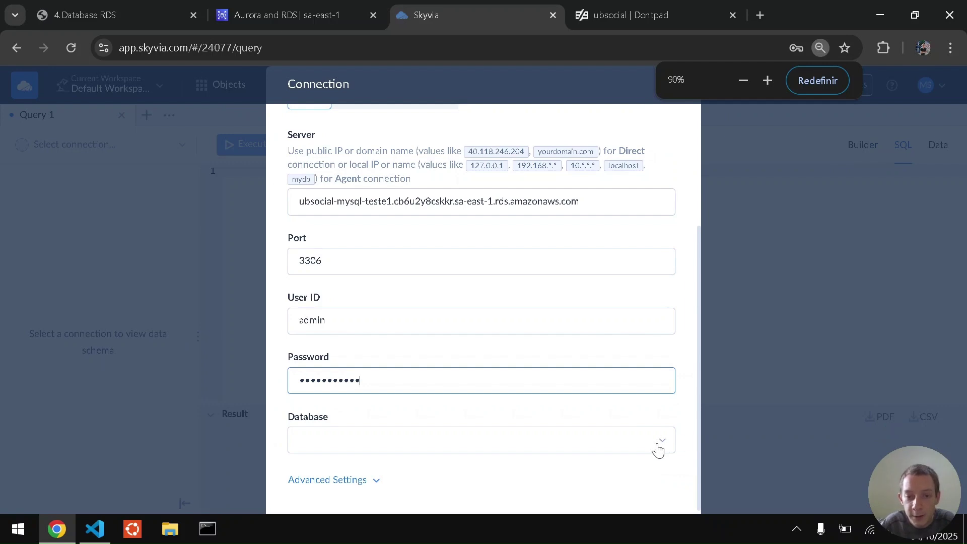
left_click(658, 449)
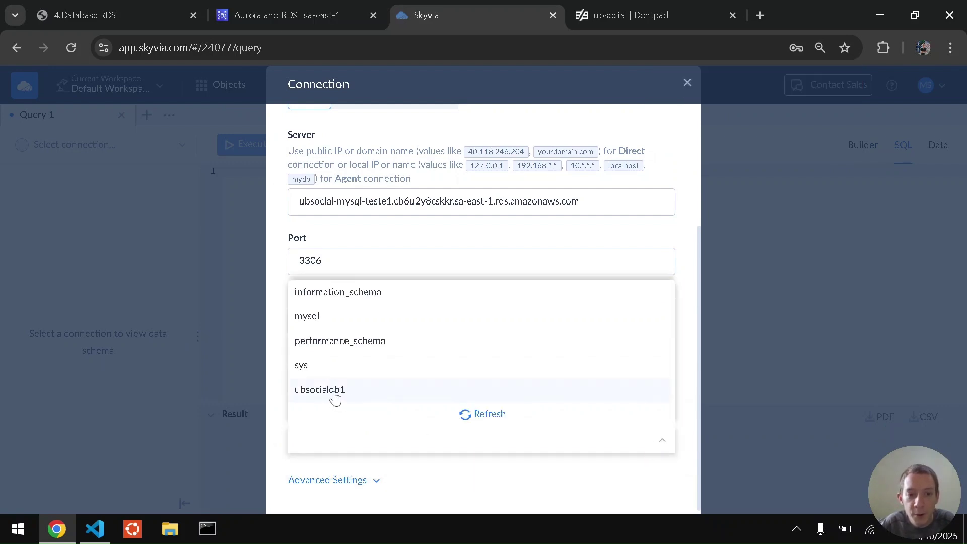
left_click(335, 393)
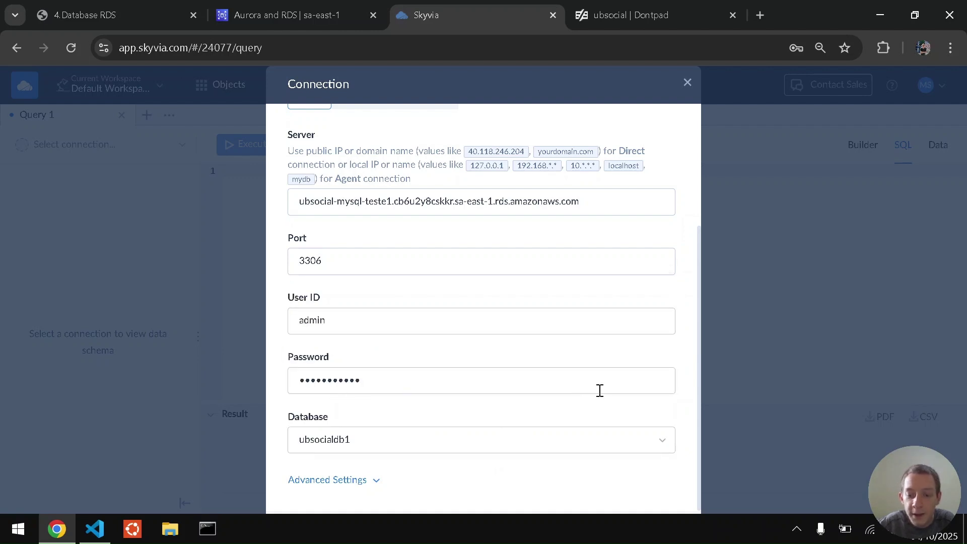
key("ctrl+minus")
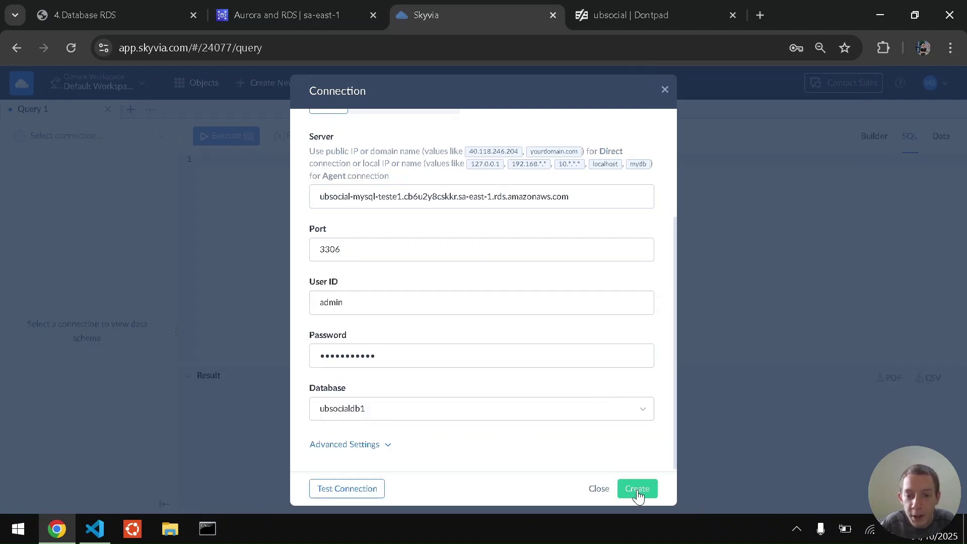
left_click(636, 488)
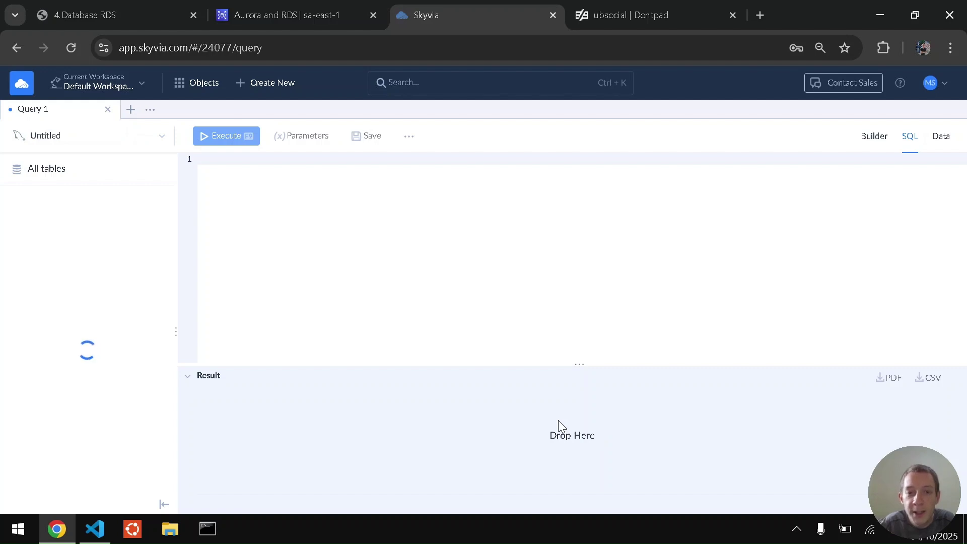
Run SELECT * FROM tableTeste; and enlarge the results to show the two UB Social rows.
key("ctrl+plus")
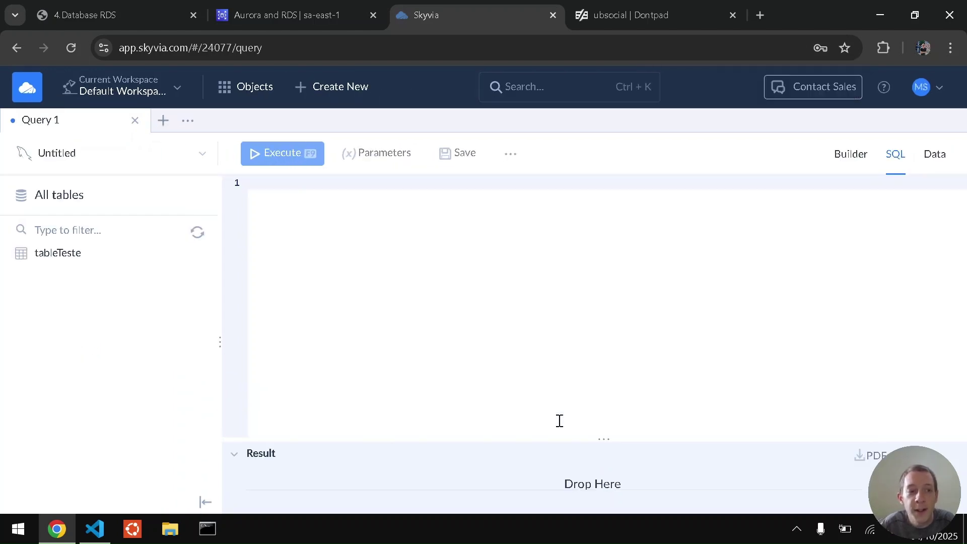
left_click(390, 282)
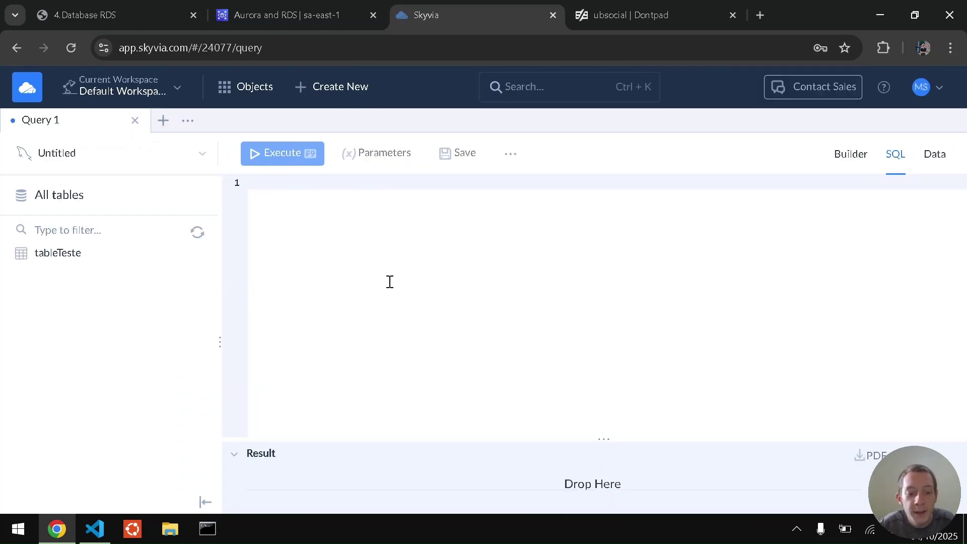
type("SELECT * ")
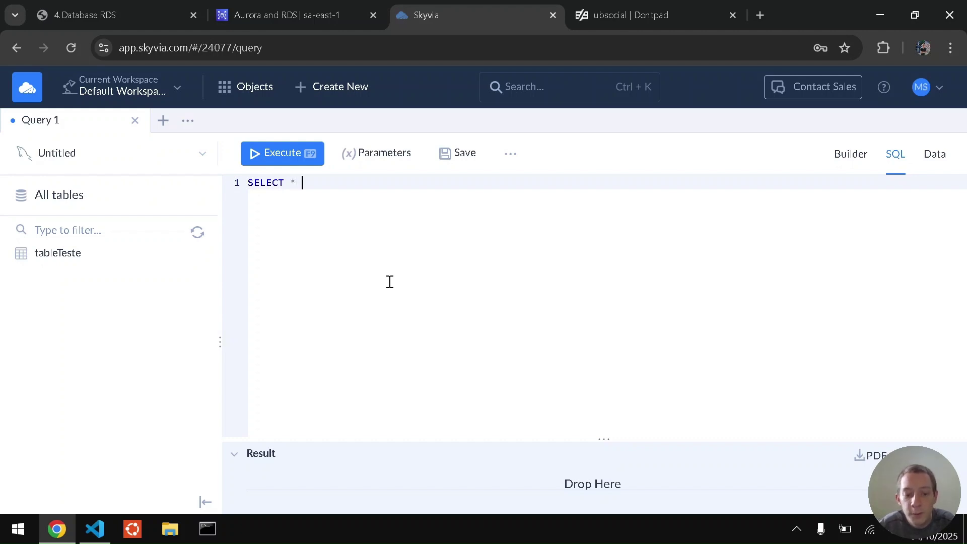
type("FROM table")
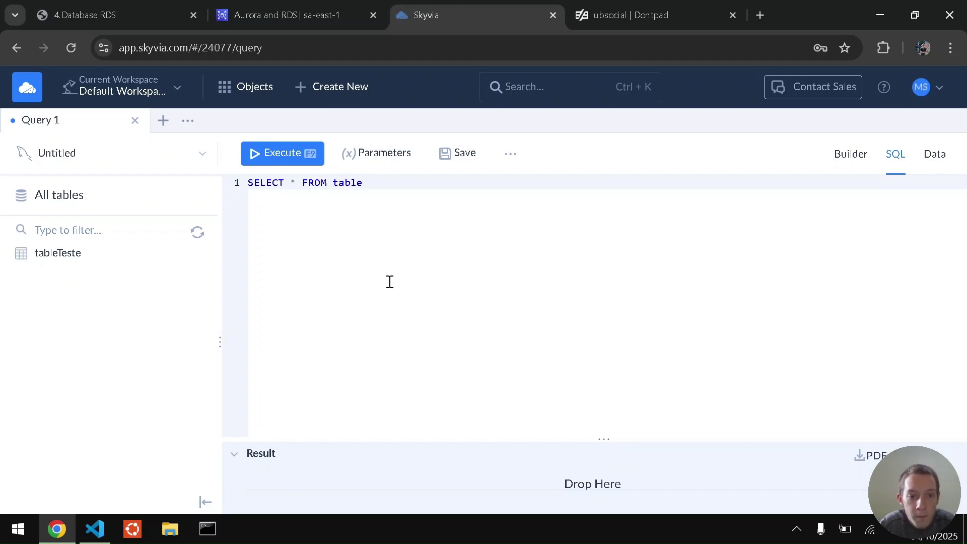
type("Teste;")
key("Return")
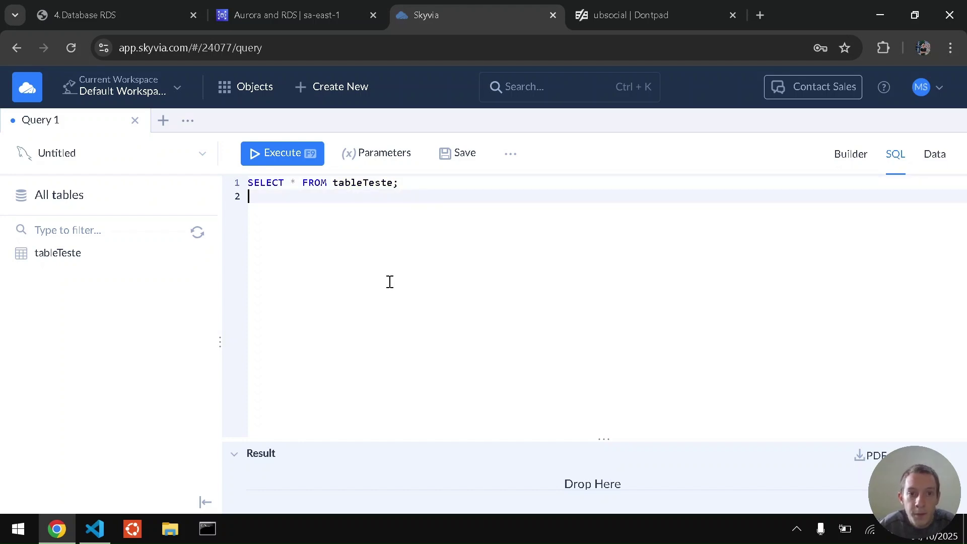
key("BackSpace")
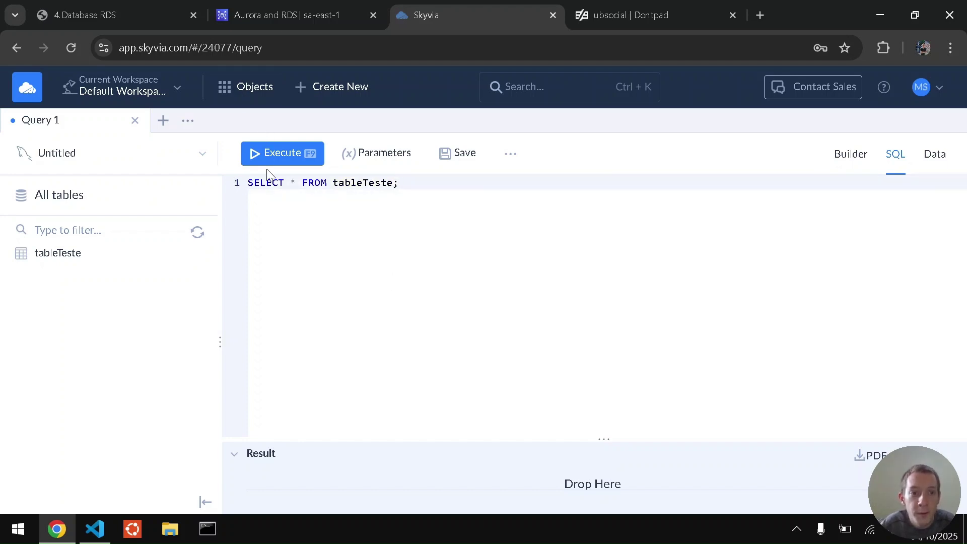
left_click(263, 156)
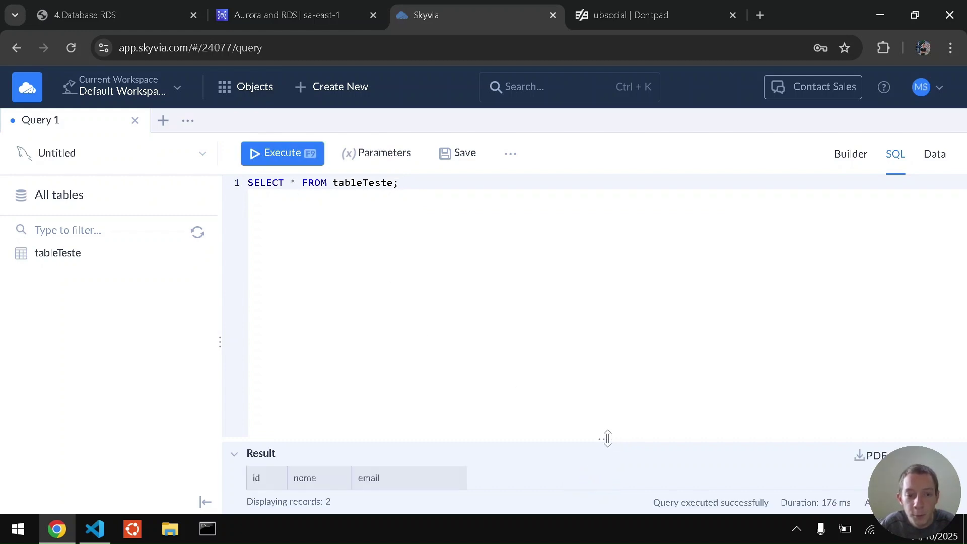
left_click_drag(607, 438, 639, 263)
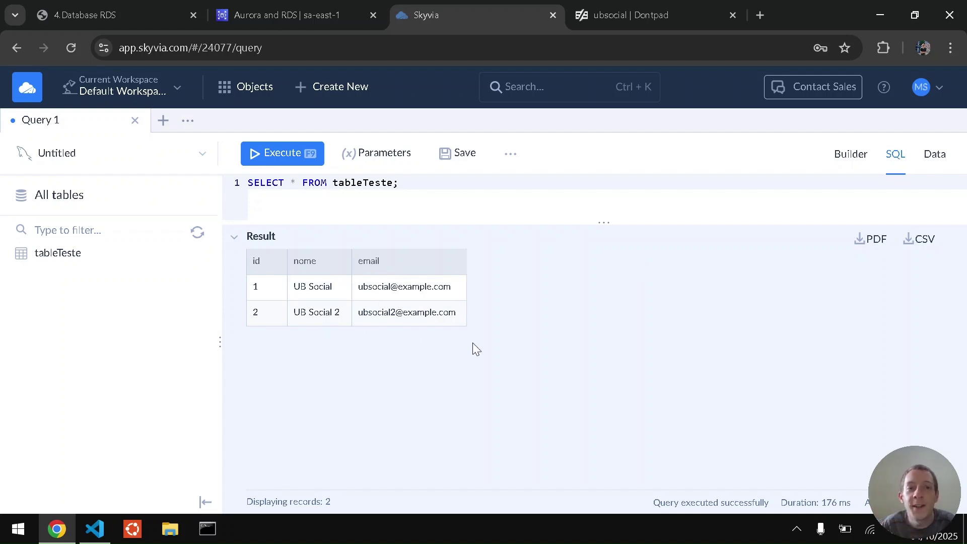
Return to the course PDF and move to its last page, 10 of 10.
left_click(288, 6)
left_click(461, 4)
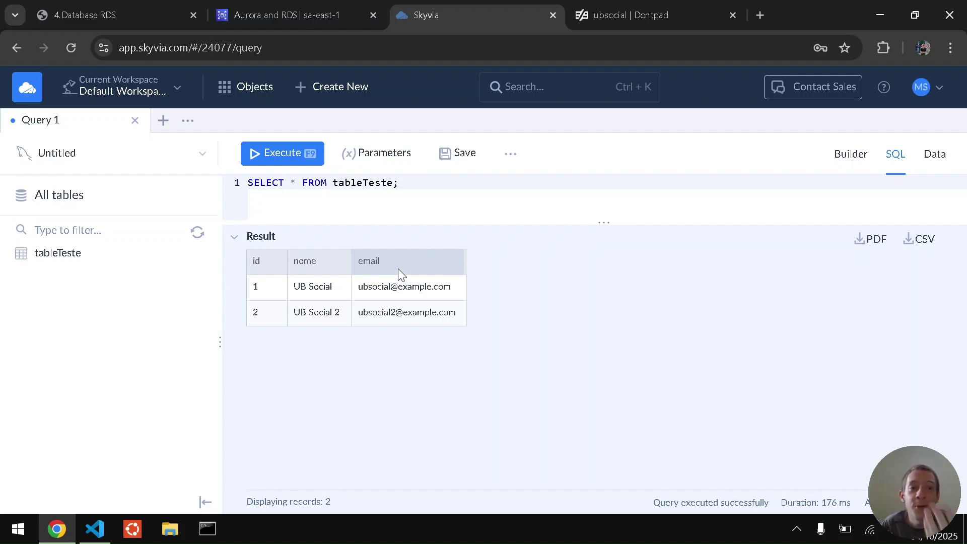
left_click(283, 11)
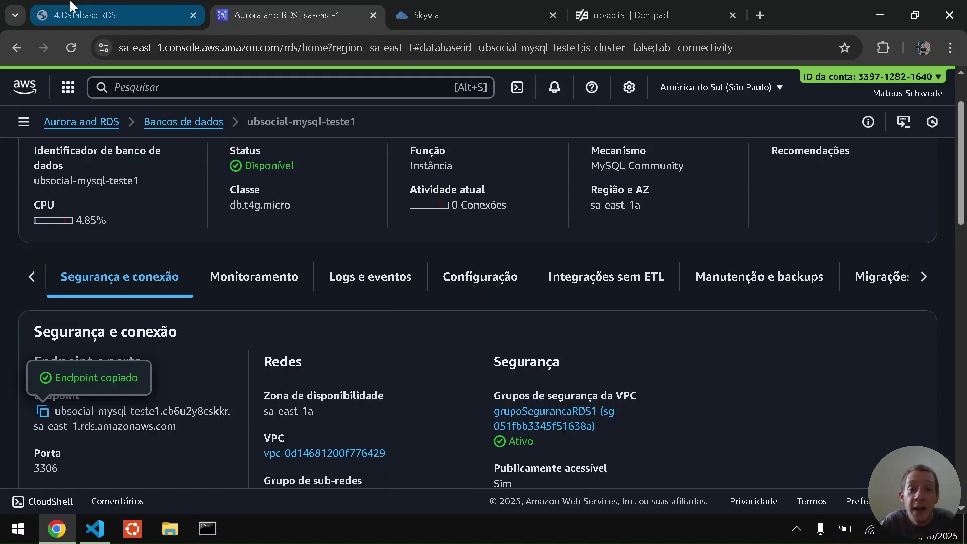
left_click(106, 15)
key("Right")
key("Right")
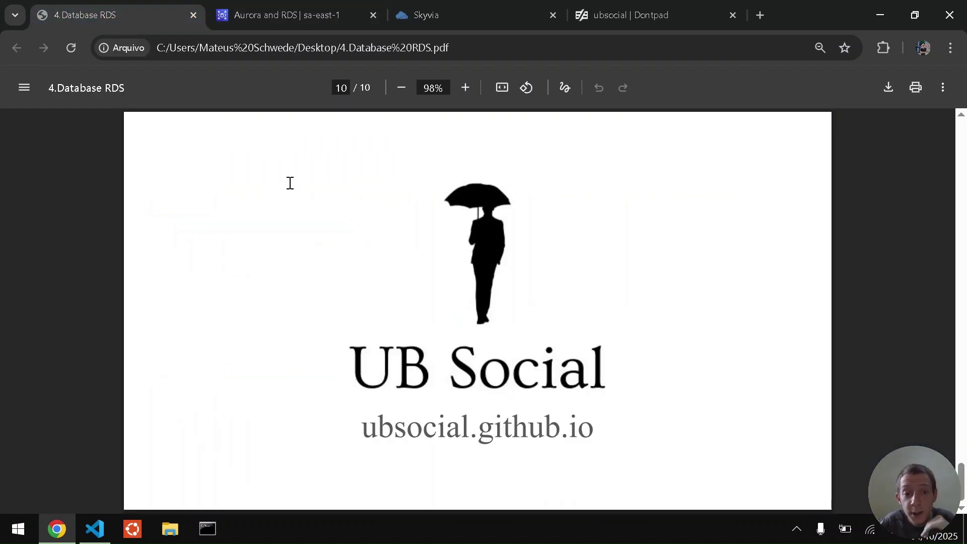